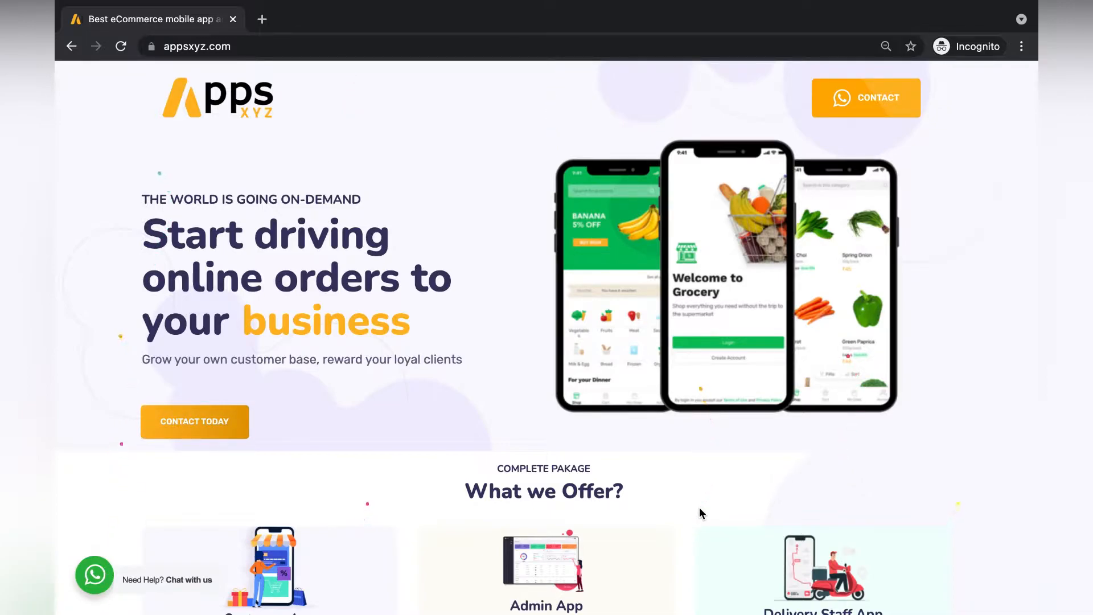
Look through the Apps XYZ homepage from the hero section to the footer and return to its beginning.
scroll(700, 513, down, 10)
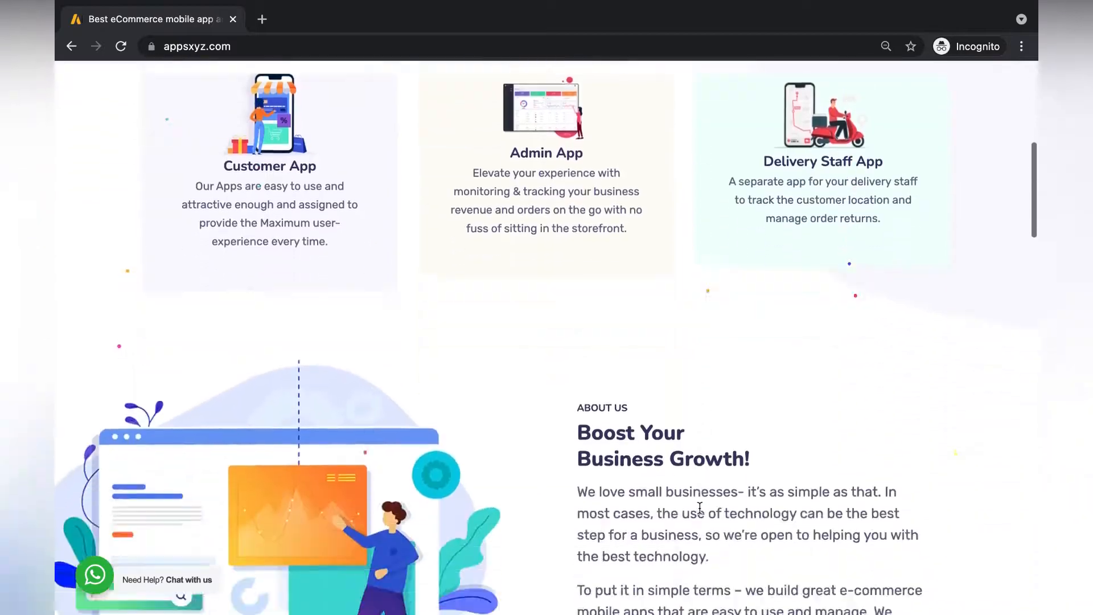
scroll(700, 508, down, 15)
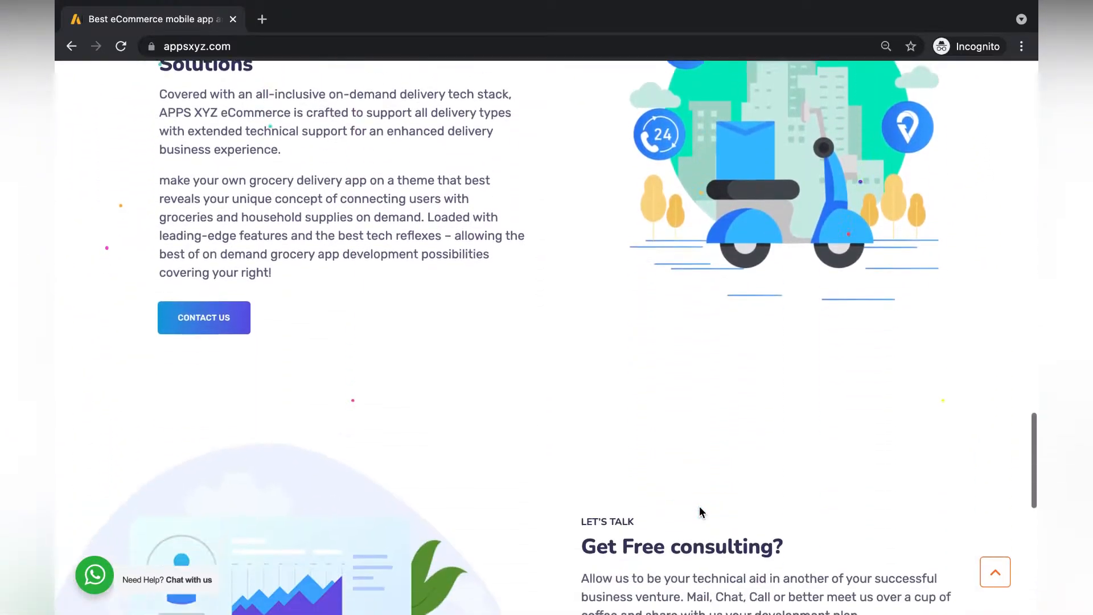
scroll(700, 511, down, 6)
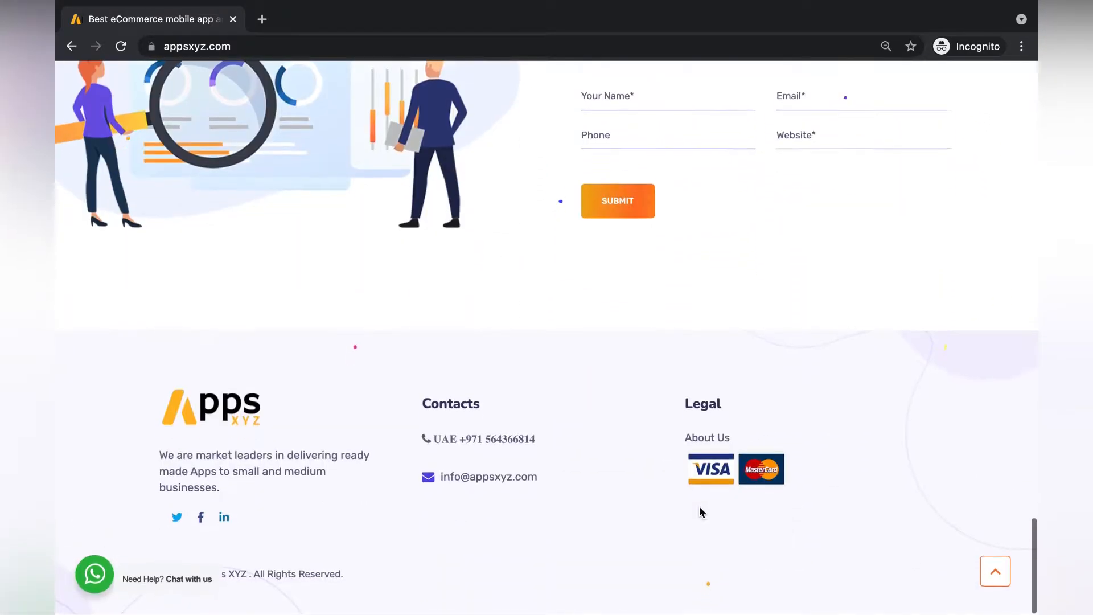
scroll(700, 510, up, 3)
scroll(699, 506, up, 20)
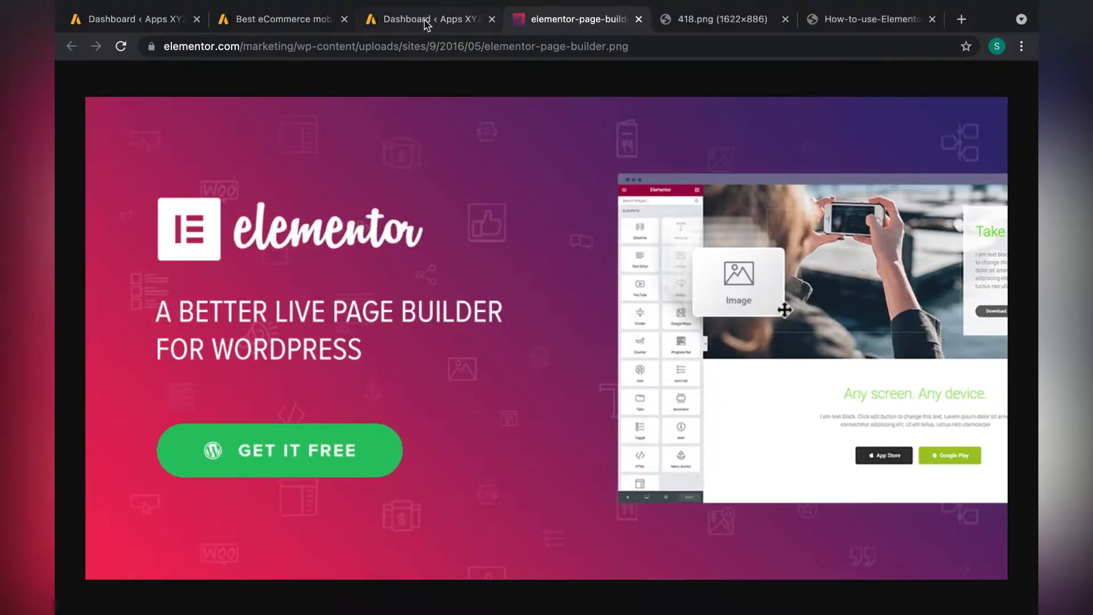
Switch to the site's WordPress dashboard and look over its widgets and the WooCommerce entries.
click(427, 20)
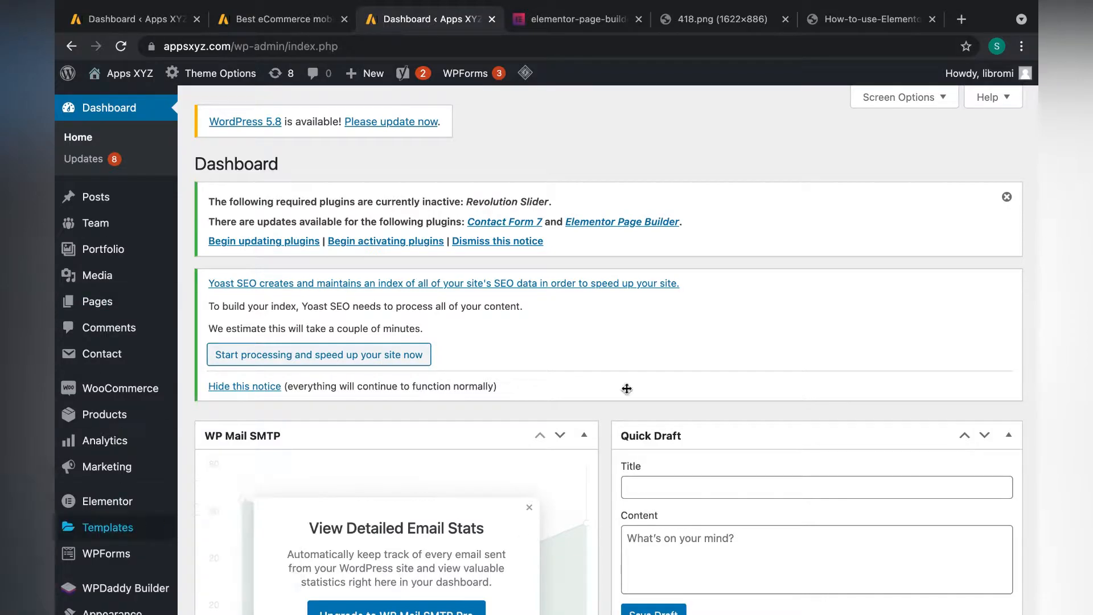
scroll(620, 315, down, 5)
scroll(621, 317, up, 5)
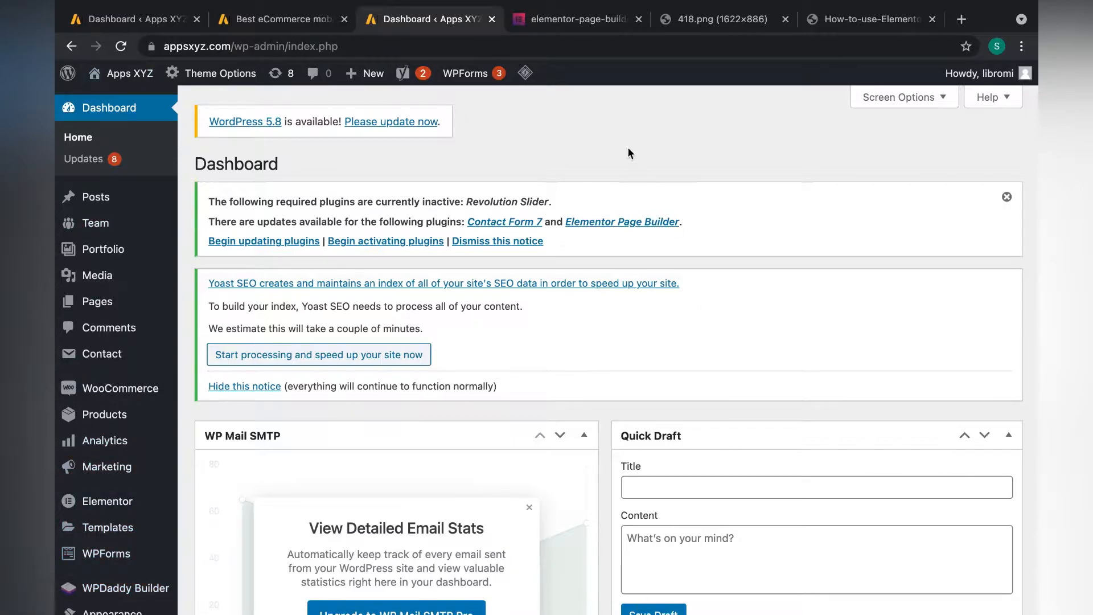
mouse_move(149, 393)
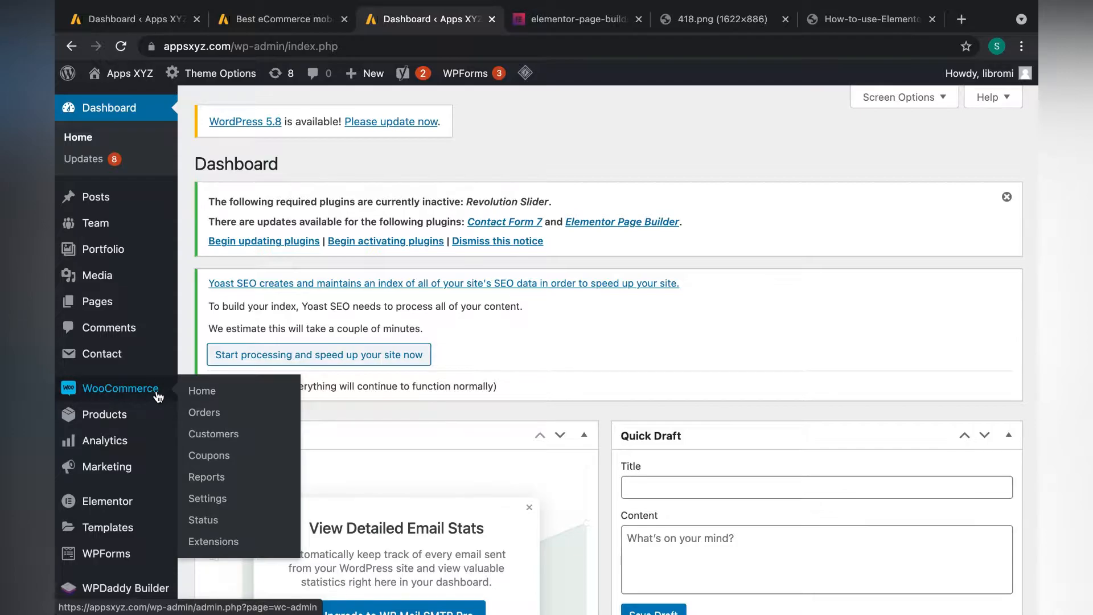
View the Elementor page builder image, return to the WordPress dashboard and open the page for adding new plugins.
click(570, 14)
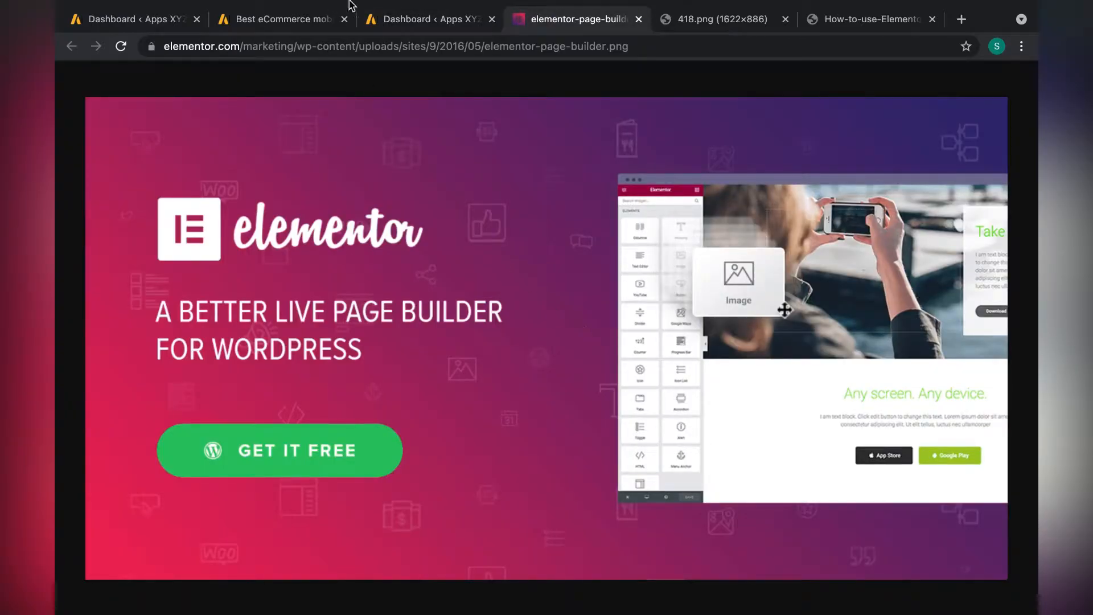
click(425, 19)
mouse_move(121, 308)
scroll(121, 308, down, 10)
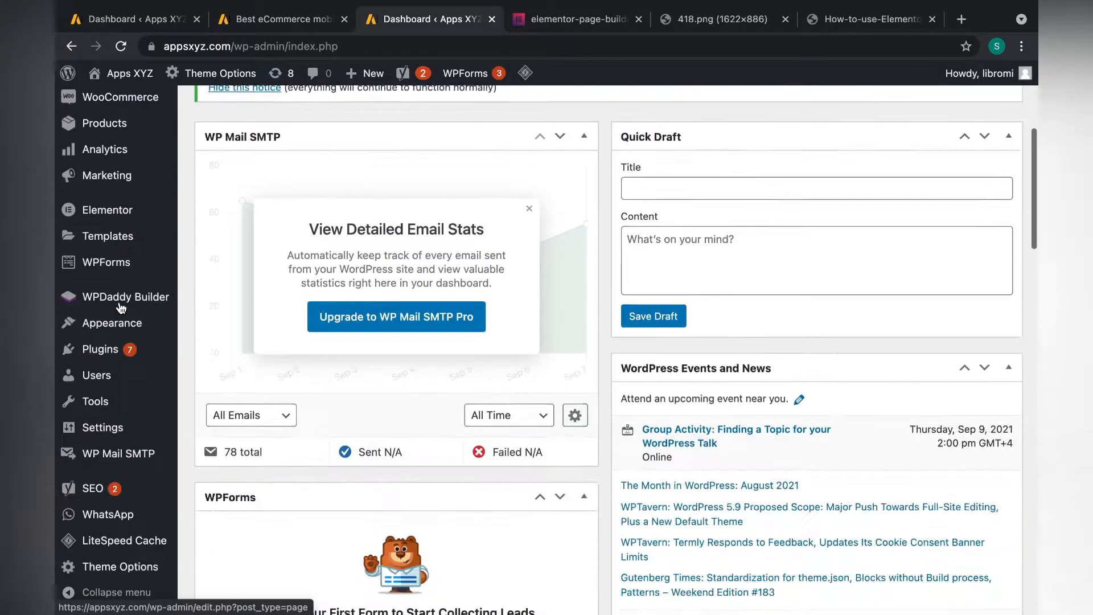
mouse_move(116, 352)
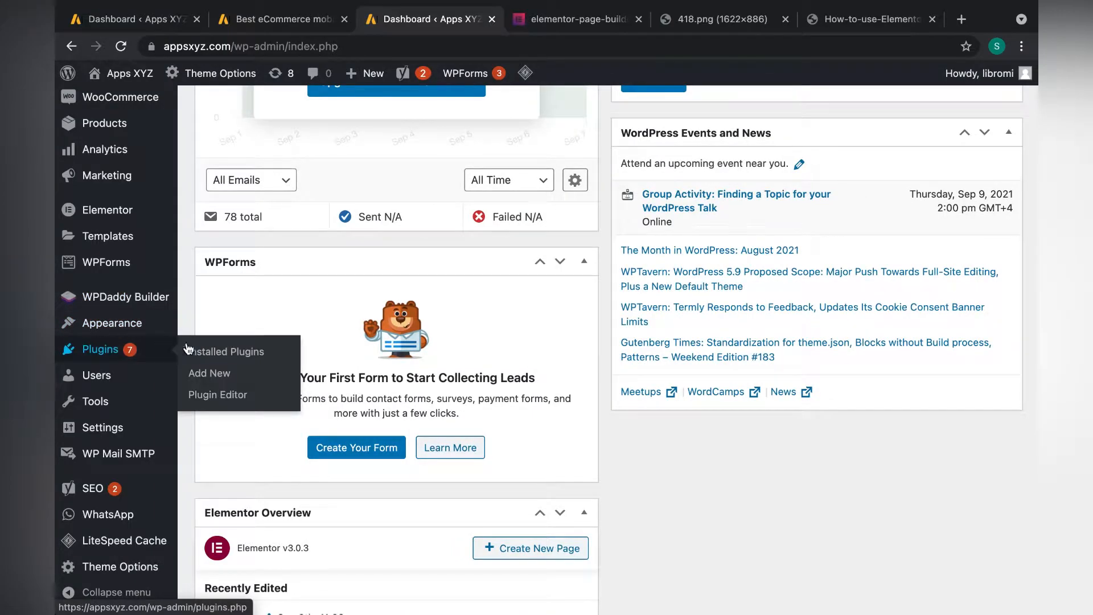
click(227, 374)
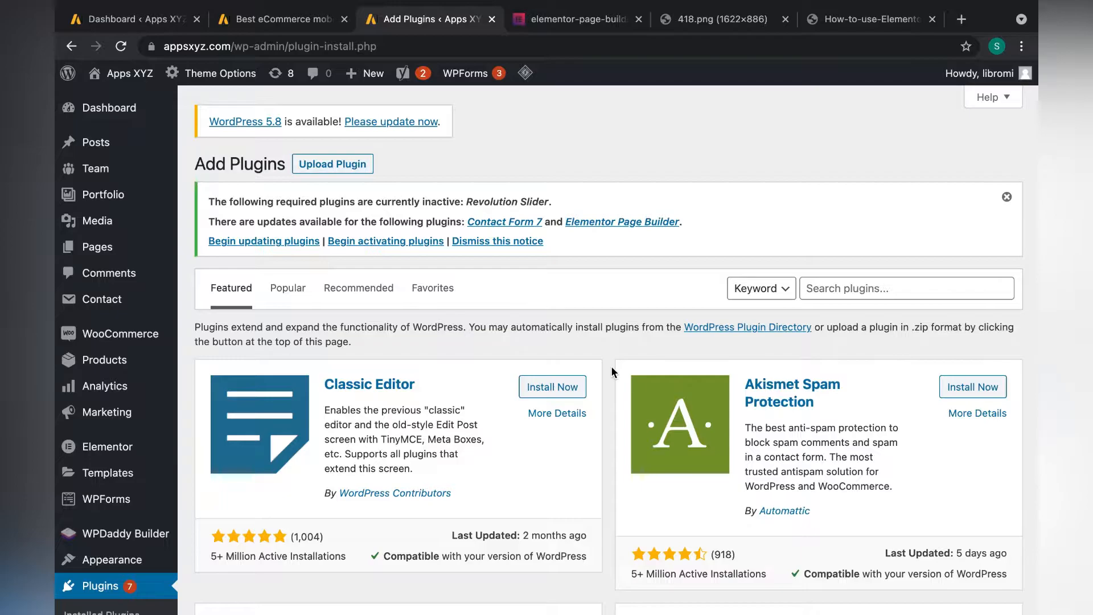
Look through the featured plugins and the available plugin search criteria.
scroll(611, 366, down, 10)
scroll(704, 333, up, 10)
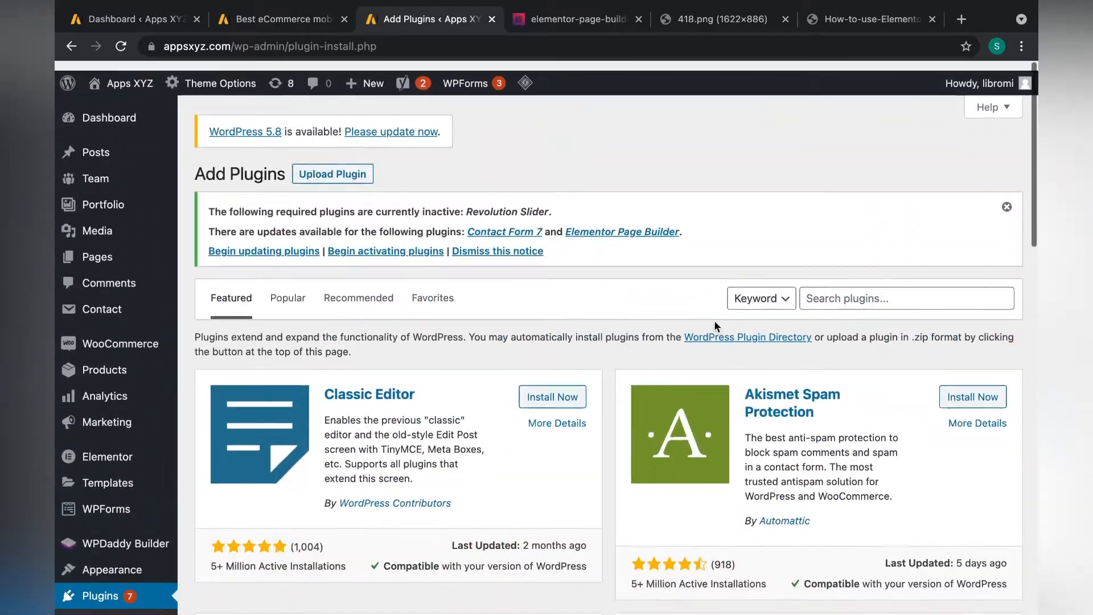
click(785, 290)
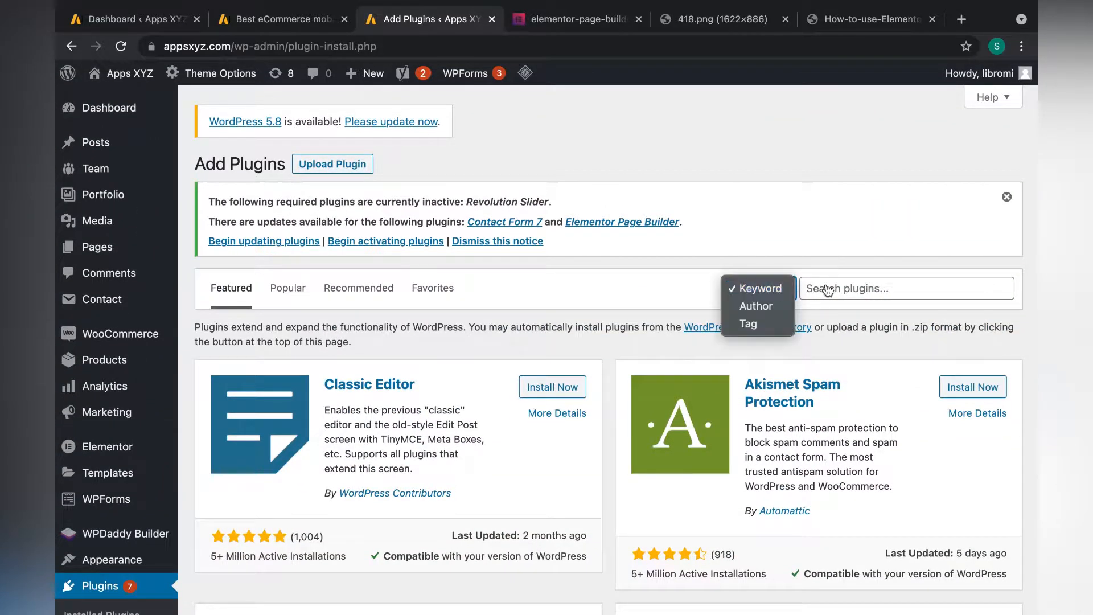
key(Escape)
Show the recommended plugins and look through the whole list.
click(358, 288)
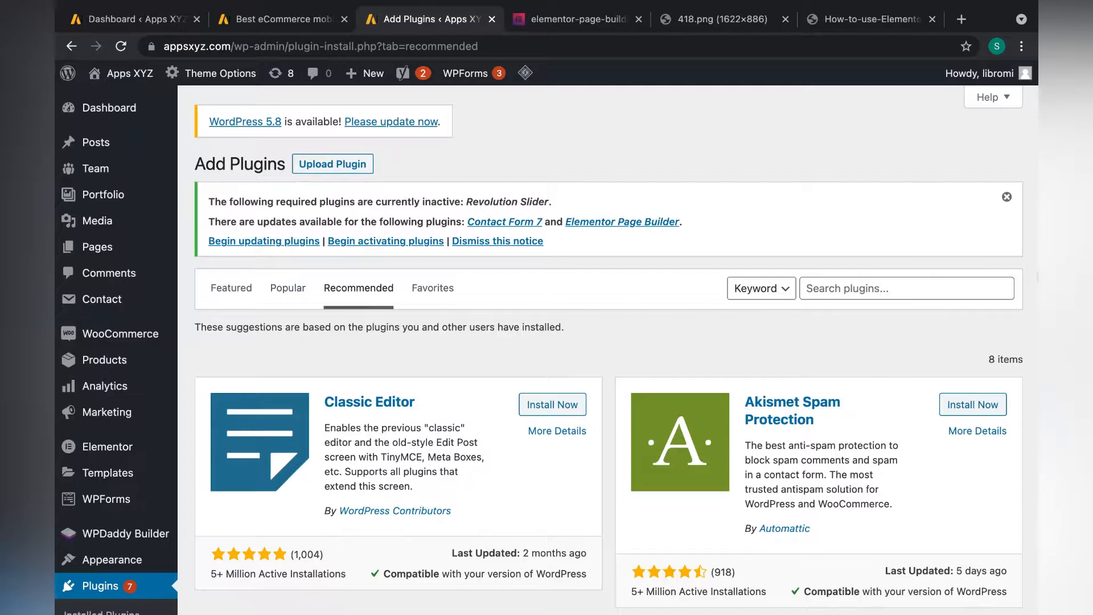
scroll(915, 421, down, 8)
scroll(915, 423, down, 9)
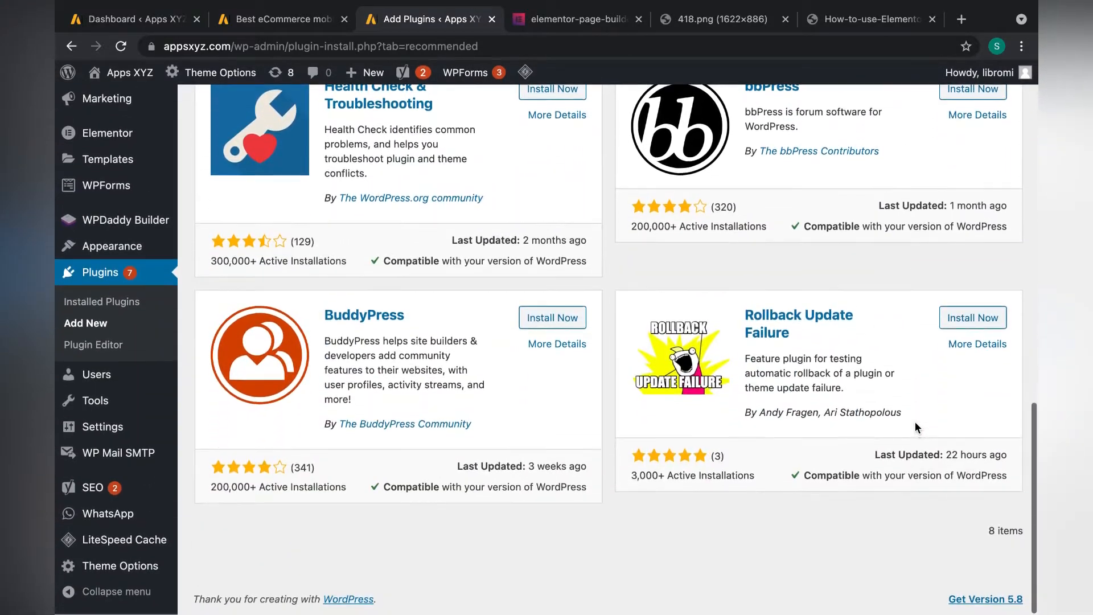
scroll(915, 423, up, 5)
scroll(916, 427, up, 10)
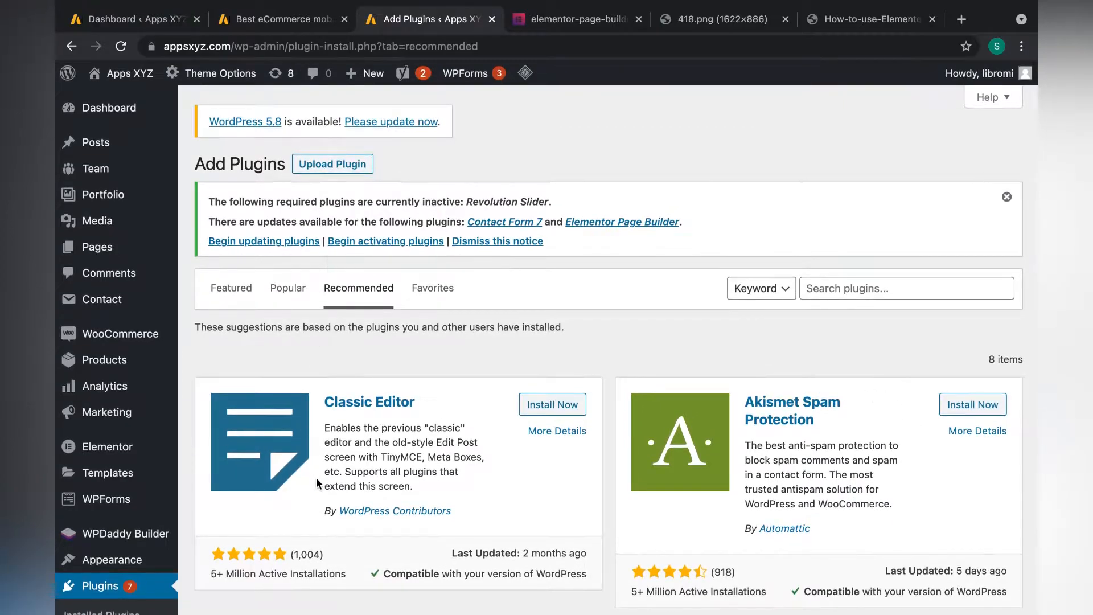
scroll(604, 519, down, 12)
scroll(605, 519, up, 12)
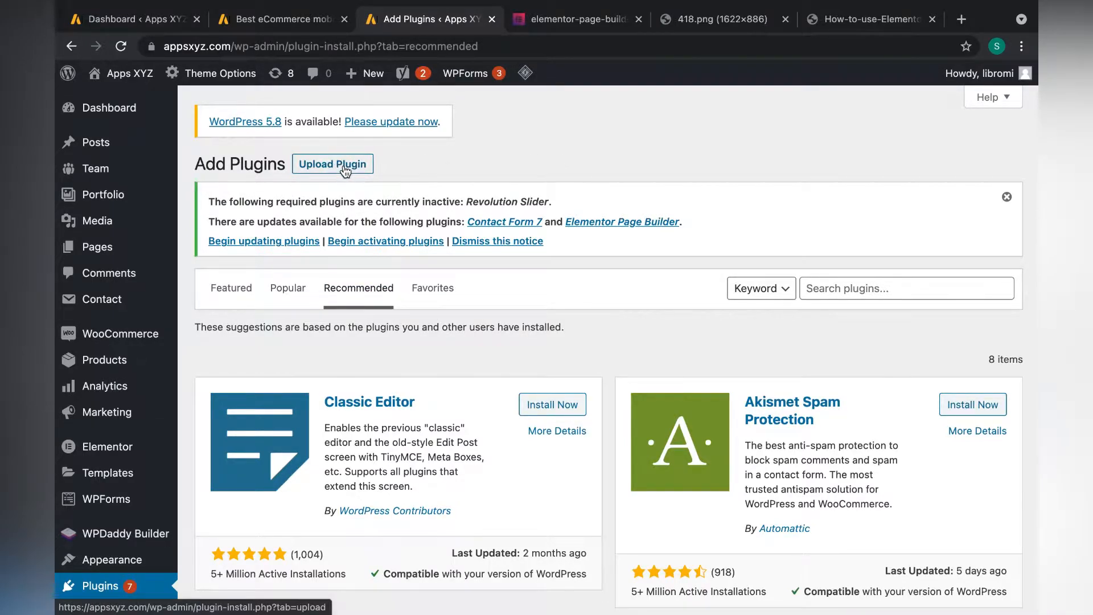
mouse_move(174, 104)
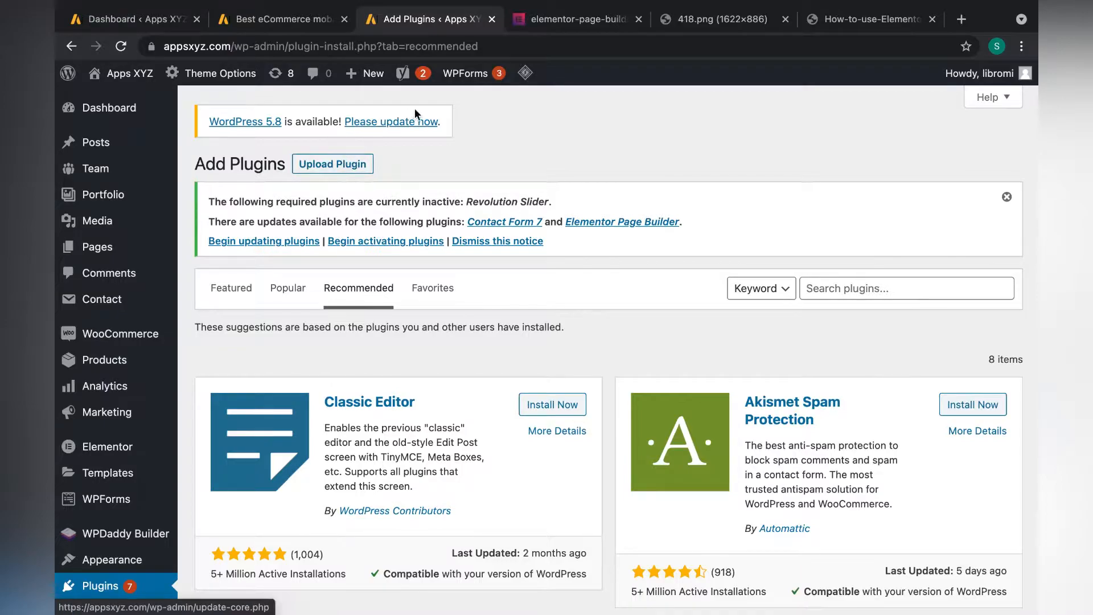
mouse_move(147, 348)
scroll(145, 433, down, 3)
mouse_move(143, 387)
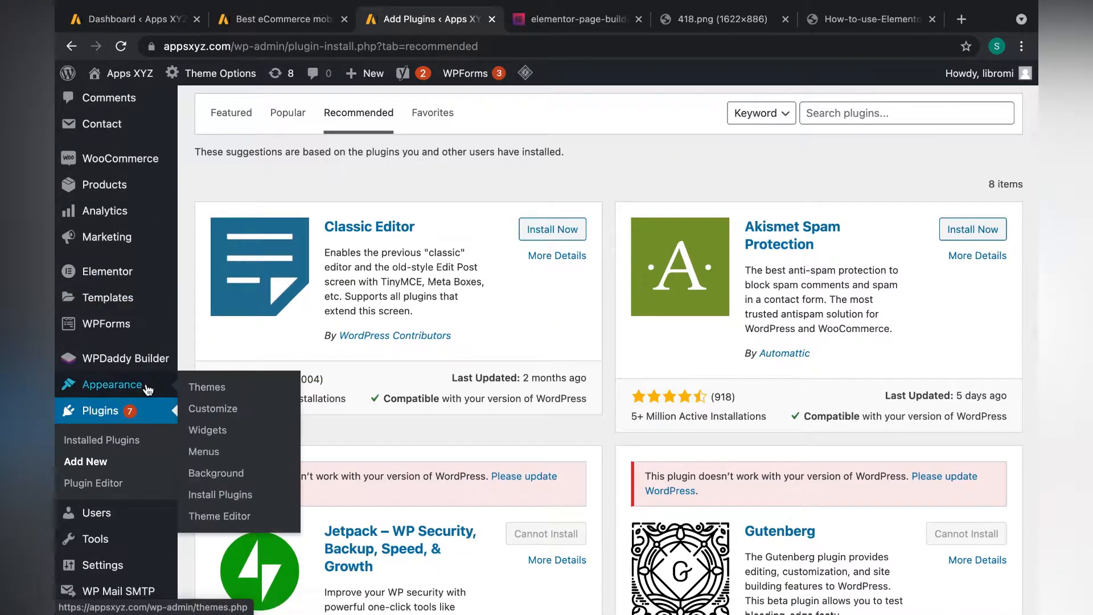
scroll(540, 359, up, 1)
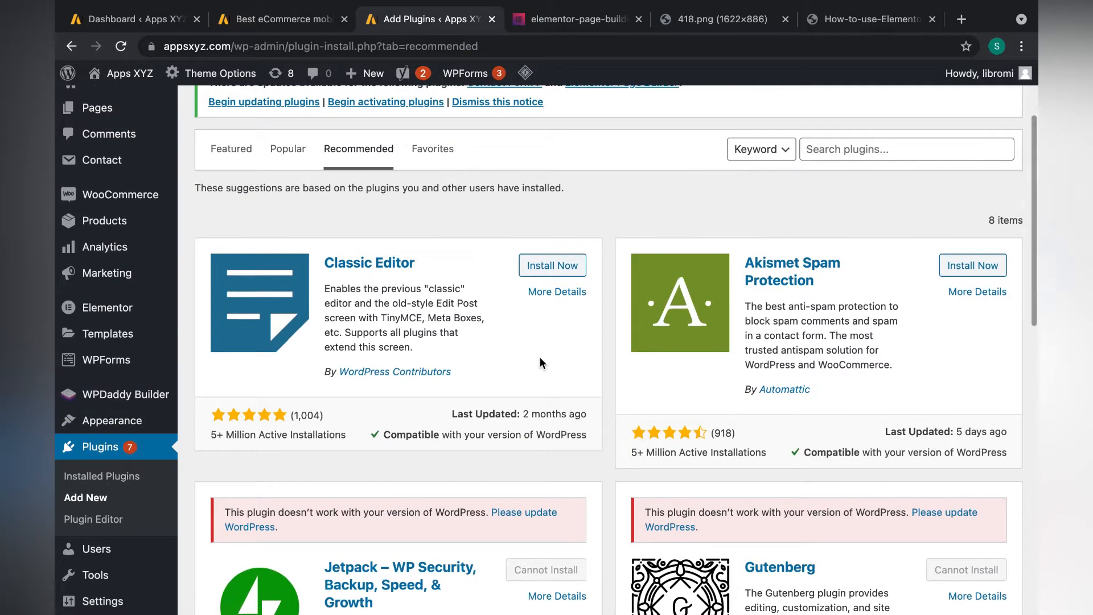
scroll(539, 357, up, 3)
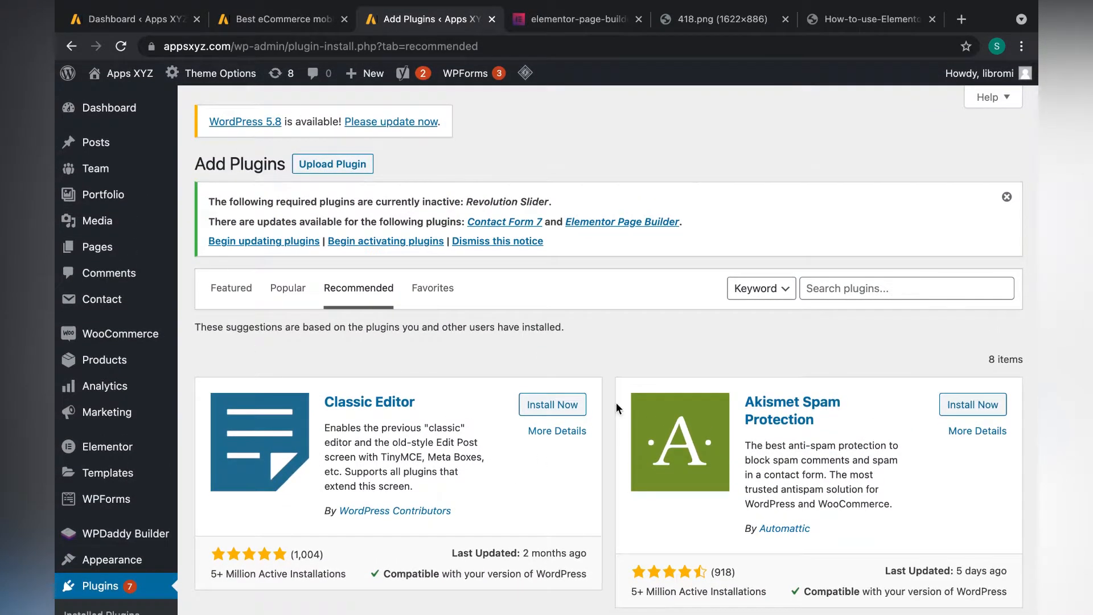
Review the logged-in view of the Apps XYZ homepage, then view the 418.png image.
key(ctrl+Tab)
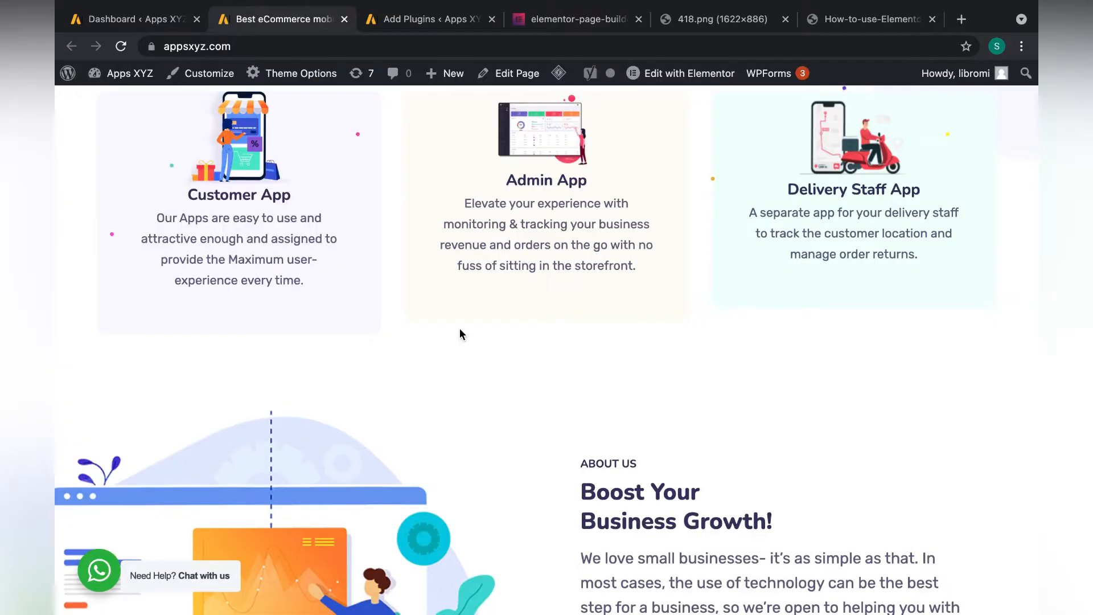
scroll(460, 334, up, 3)
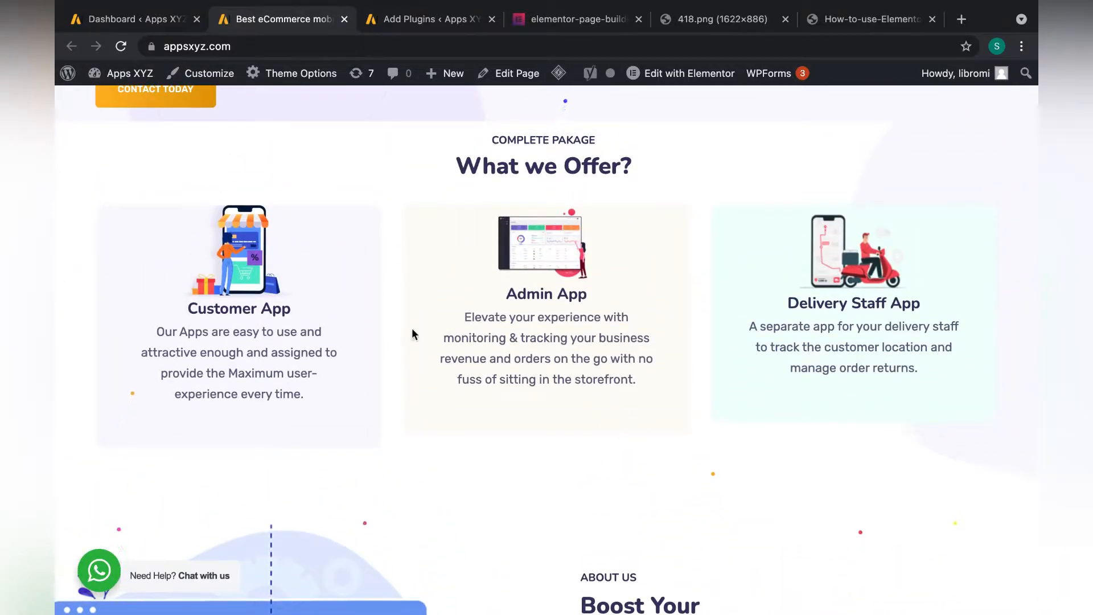
scroll(453, 388, up, 7)
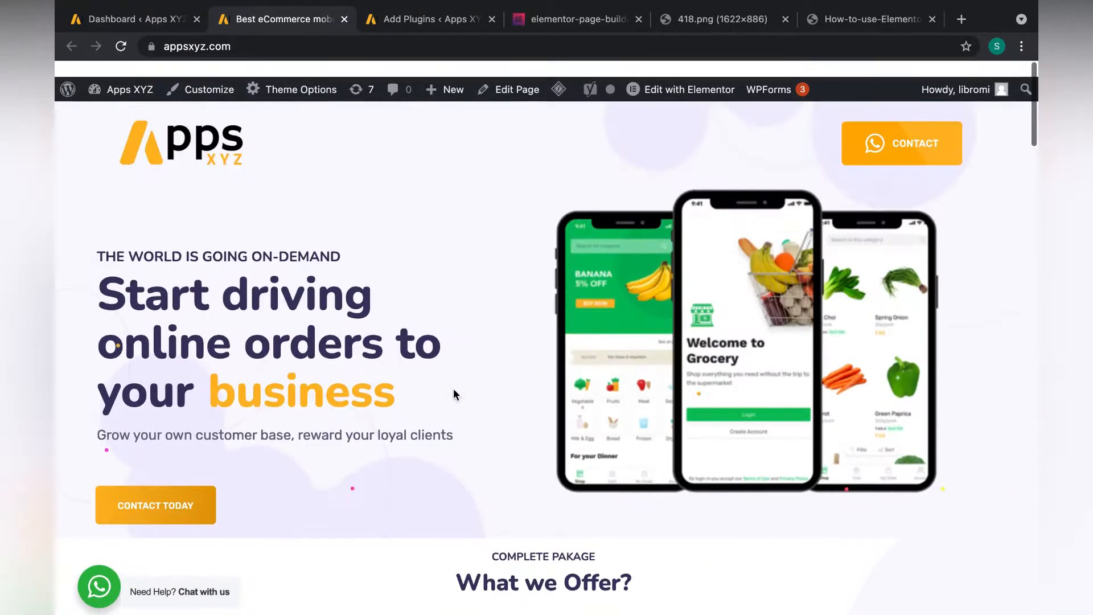
scroll(453, 389, down, 10)
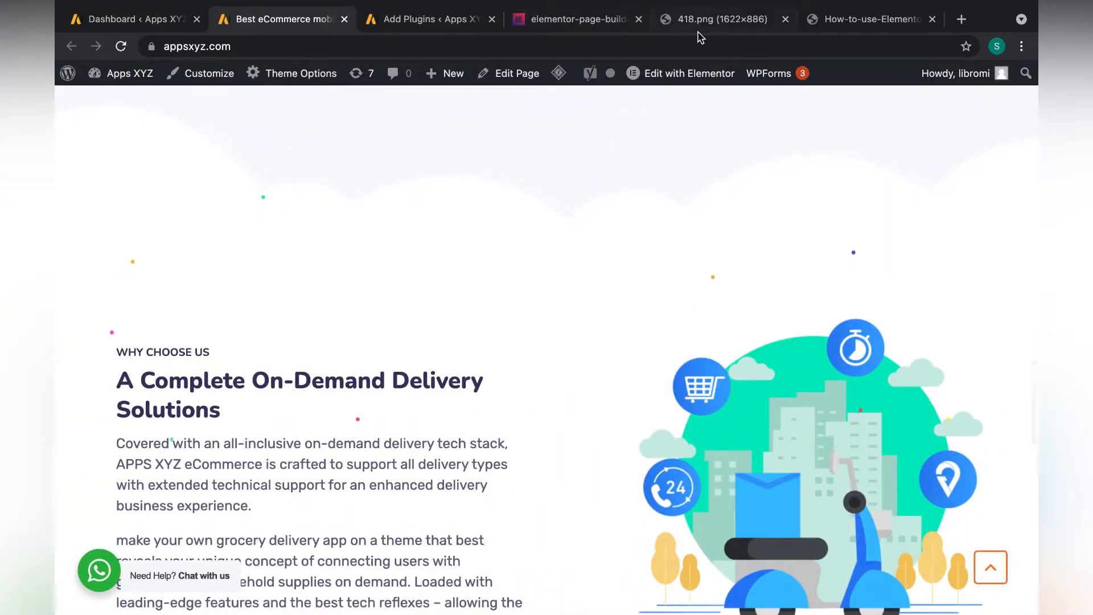
click(706, 20)
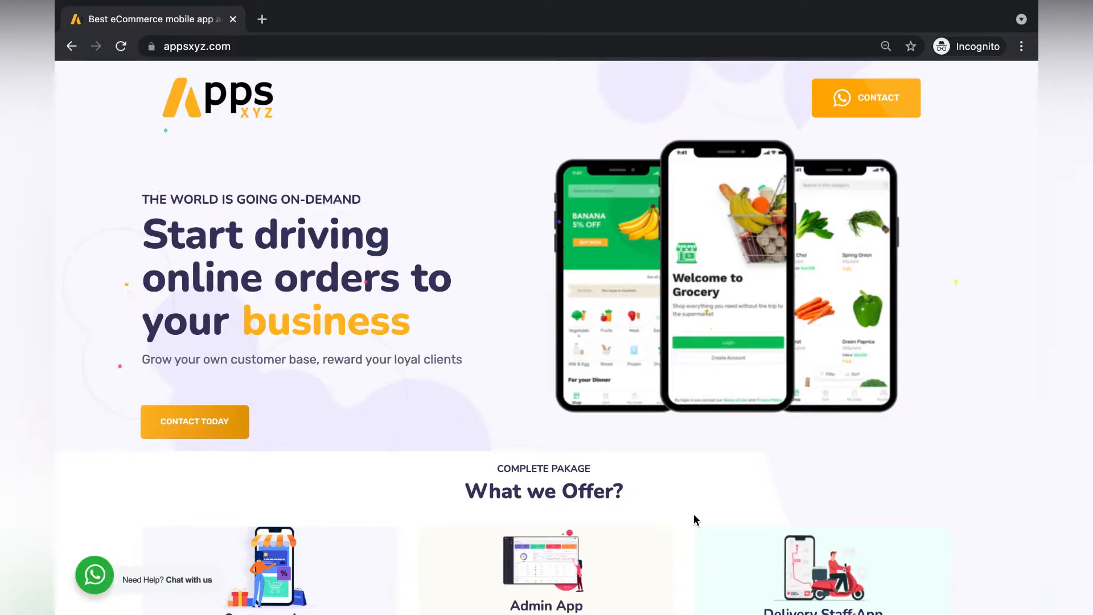
Examine the public Apps XYZ homepage in the incognito window, from the offers and pivotal features to the free consulting section.
scroll(695, 518, down, 7)
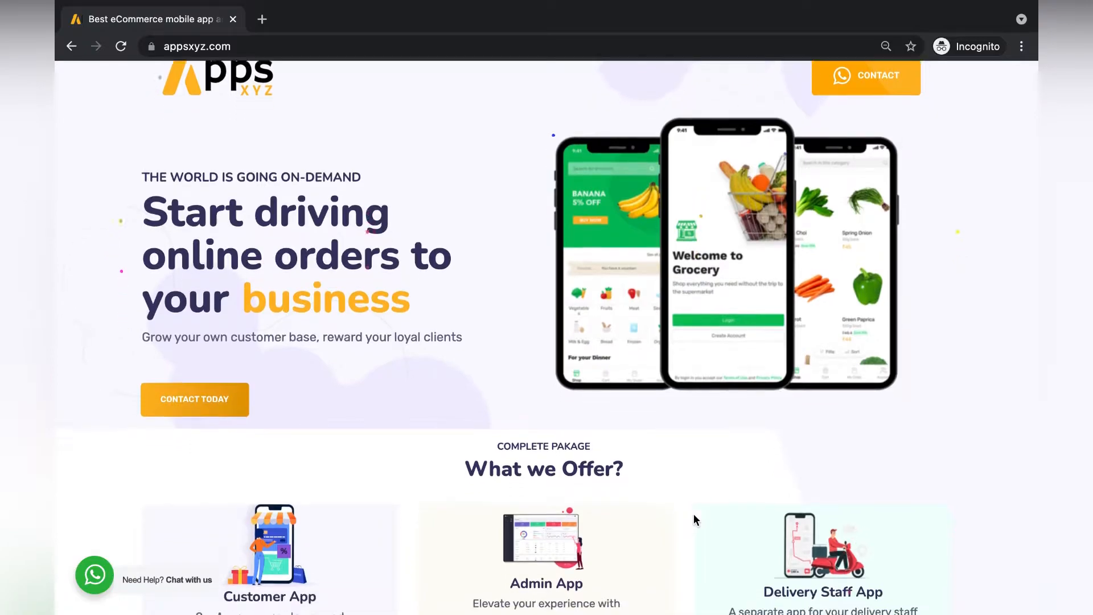
scroll(694, 514, down, 3)
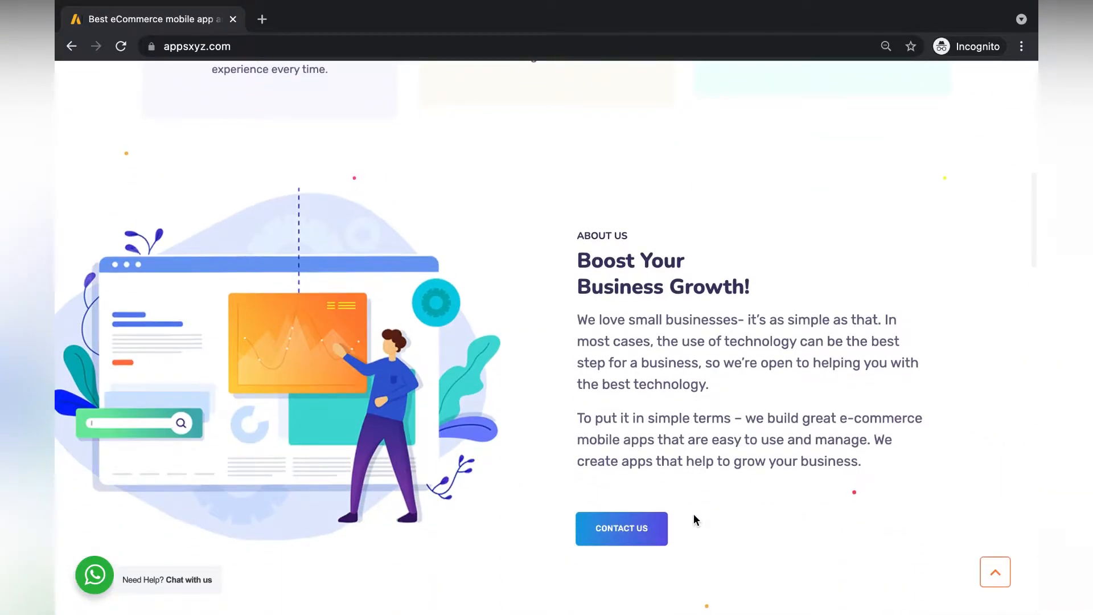
scroll(694, 516, down, 1)
scroll(694, 520, down, 7)
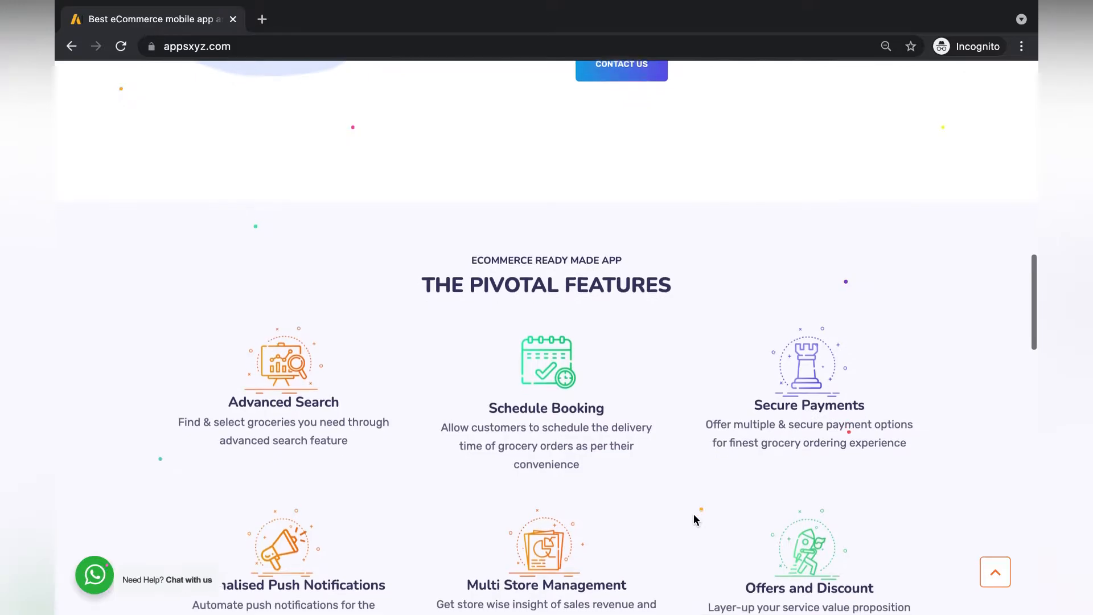
scroll(693, 519, down, 2)
scroll(695, 520, down, 7)
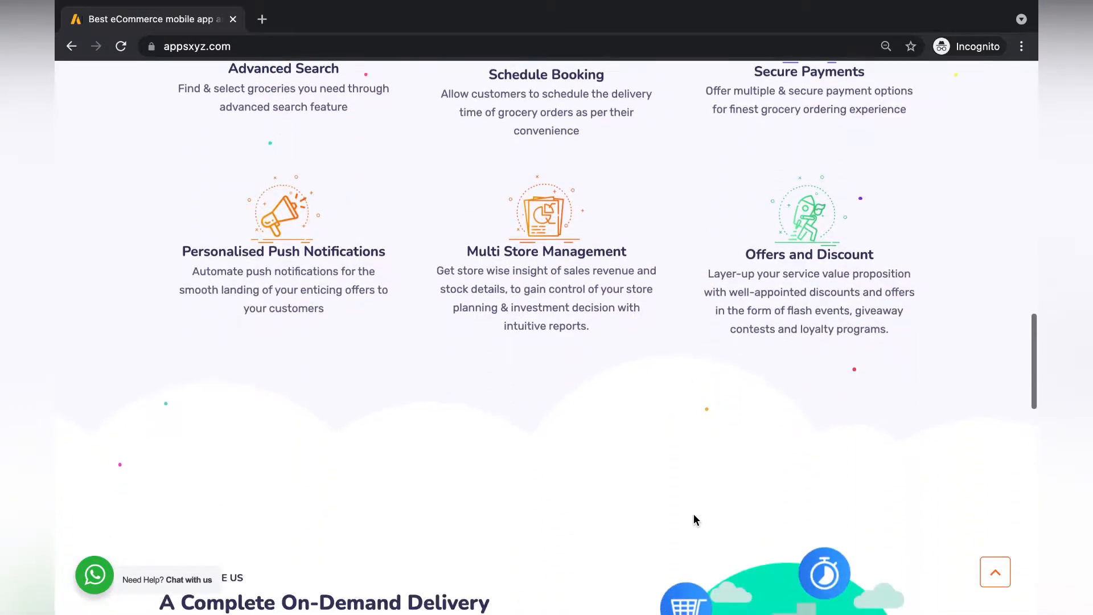
scroll(695, 520, down, 3)
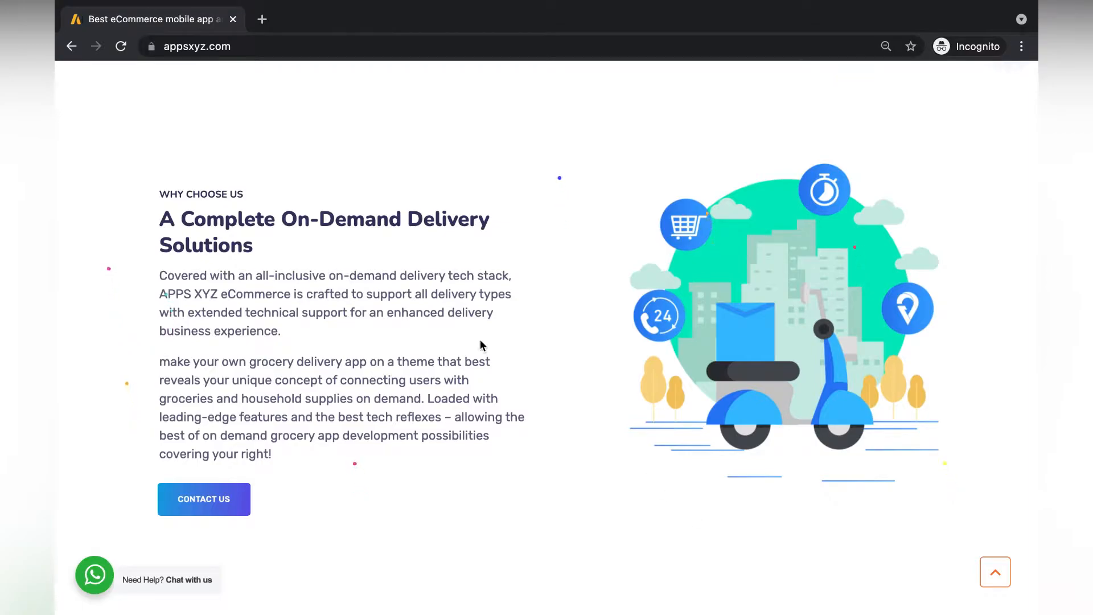
scroll(481, 345, down, 2)
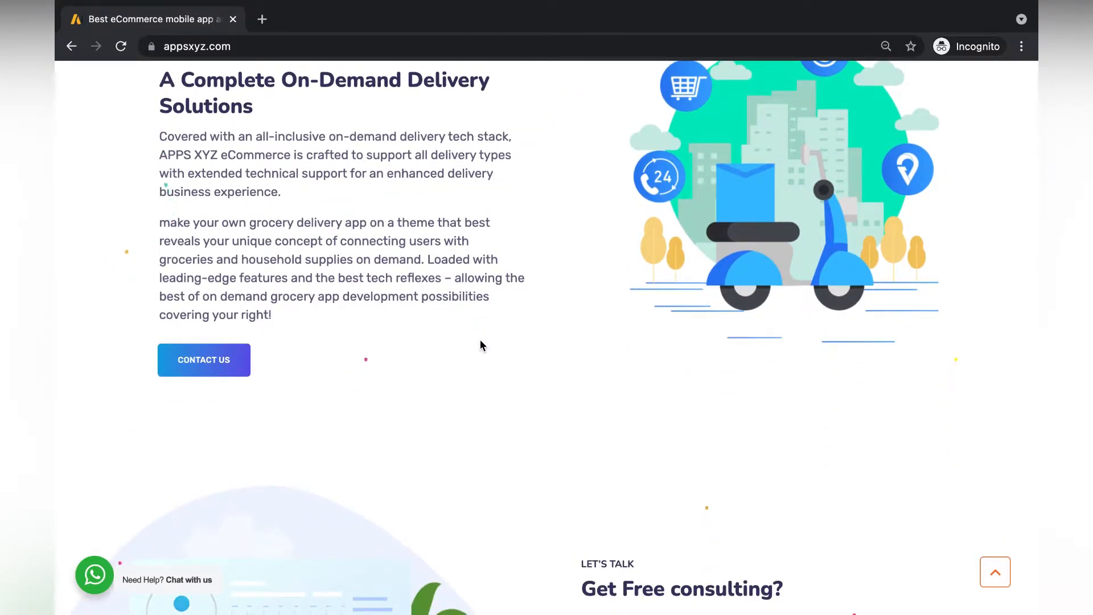
scroll(480, 345, down, 5)
scroll(480, 346, up, 15)
scroll(480, 345, up, 10)
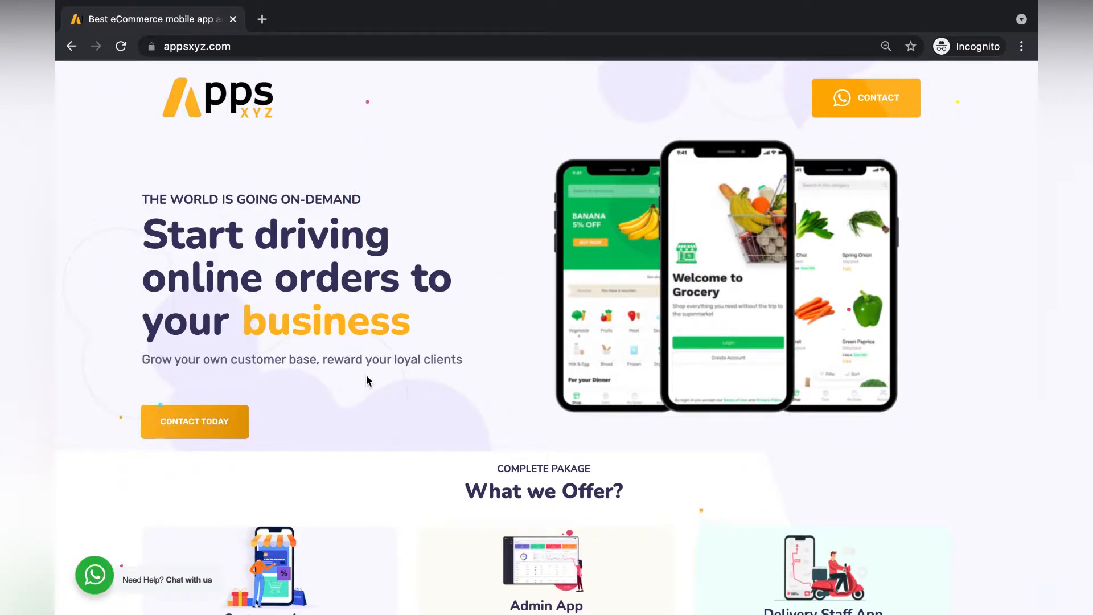
scroll(367, 378, down, 15)
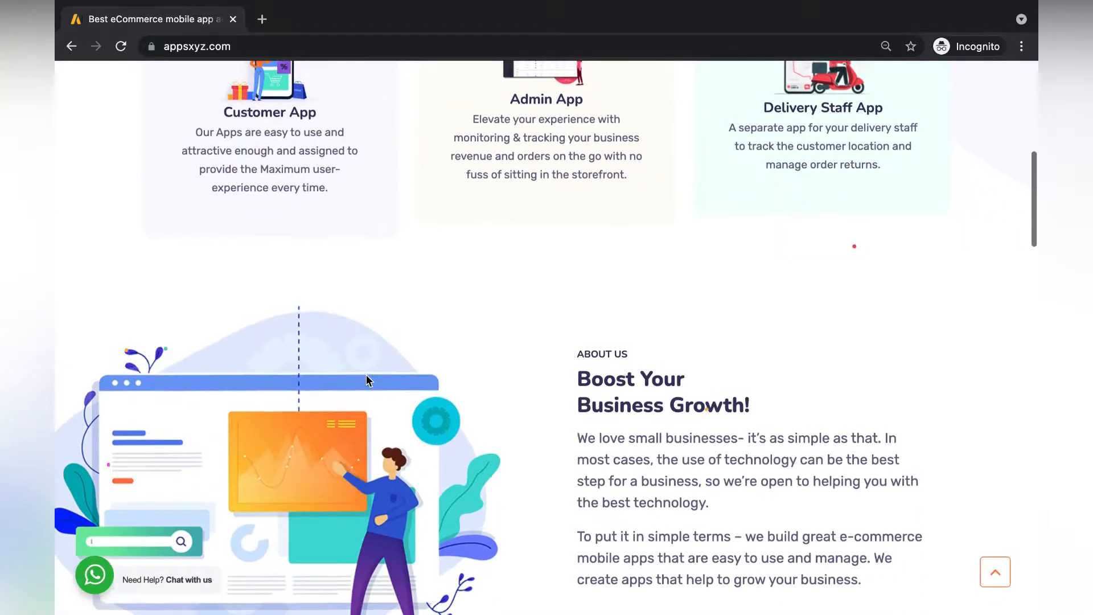
scroll(367, 377, down, 15)
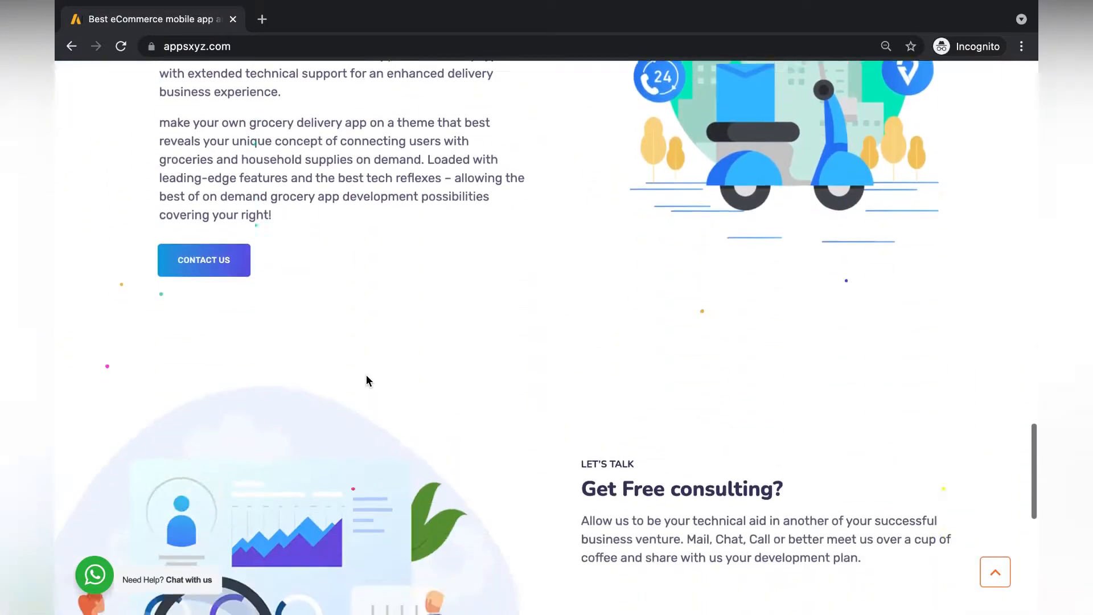
Return to the logged-in Apps XYZ homepage, reload it, and open it for editing with Elementor.
scroll(366, 377, up, 20)
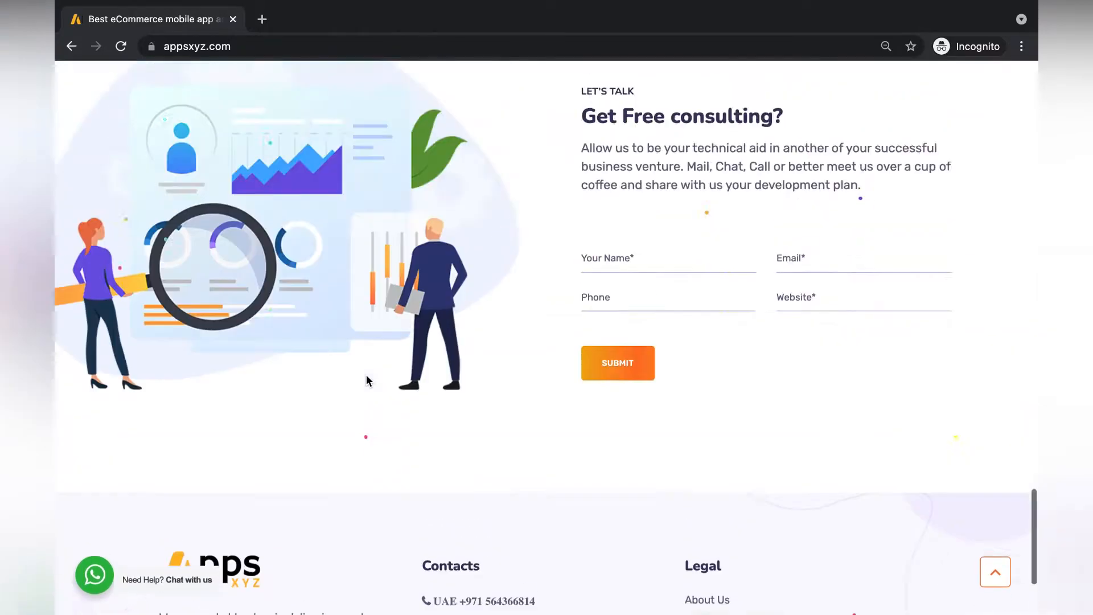
key(ctrl+Left)
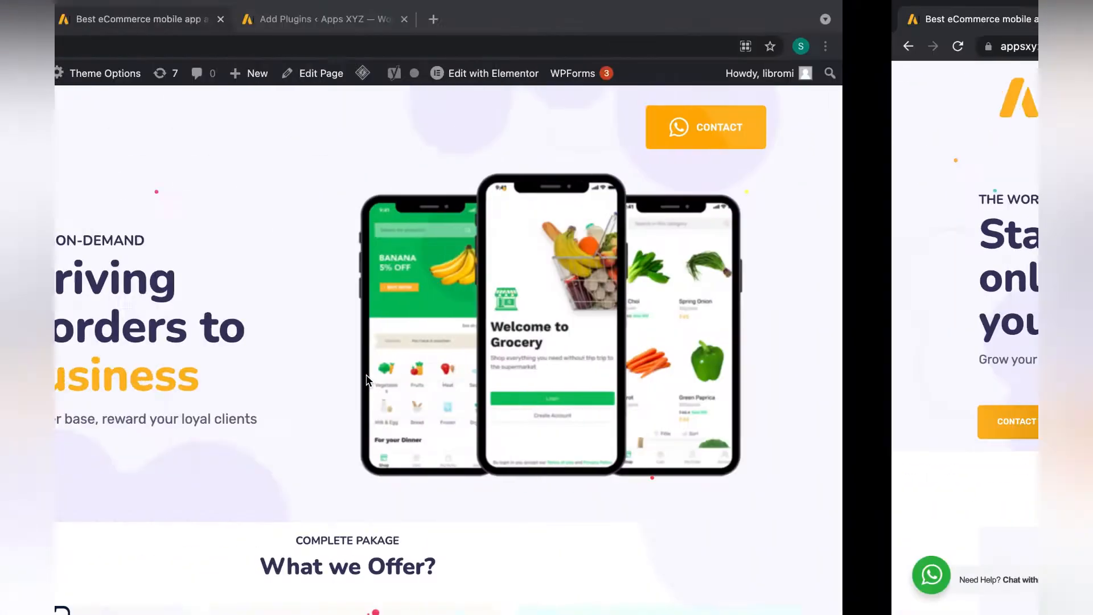
click(414, 46)
key(Return)
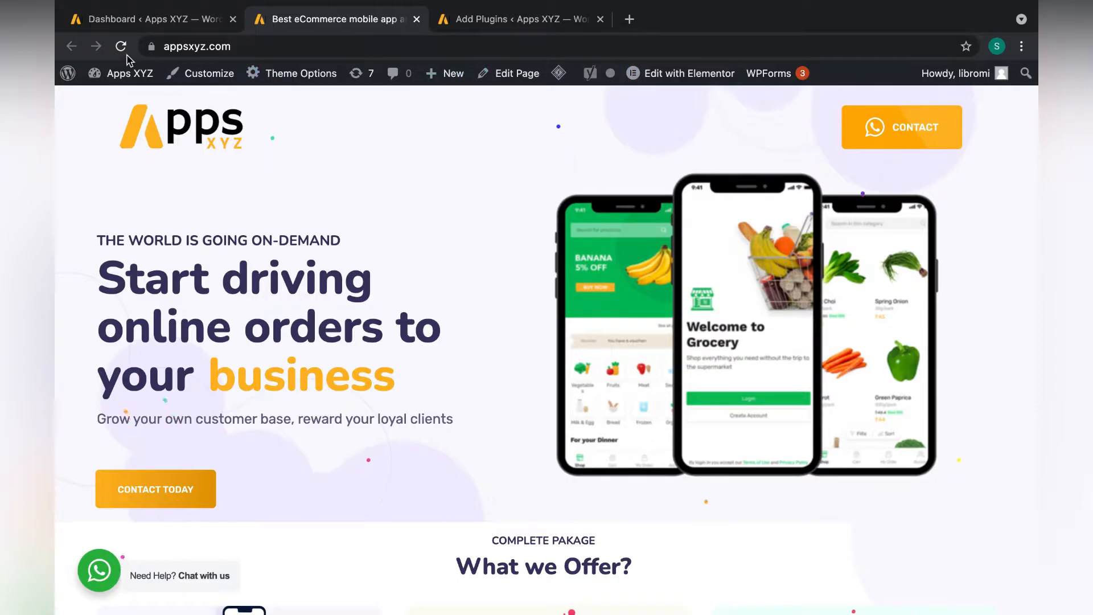
mouse_move(639, 85)
mouse_move(558, 73)
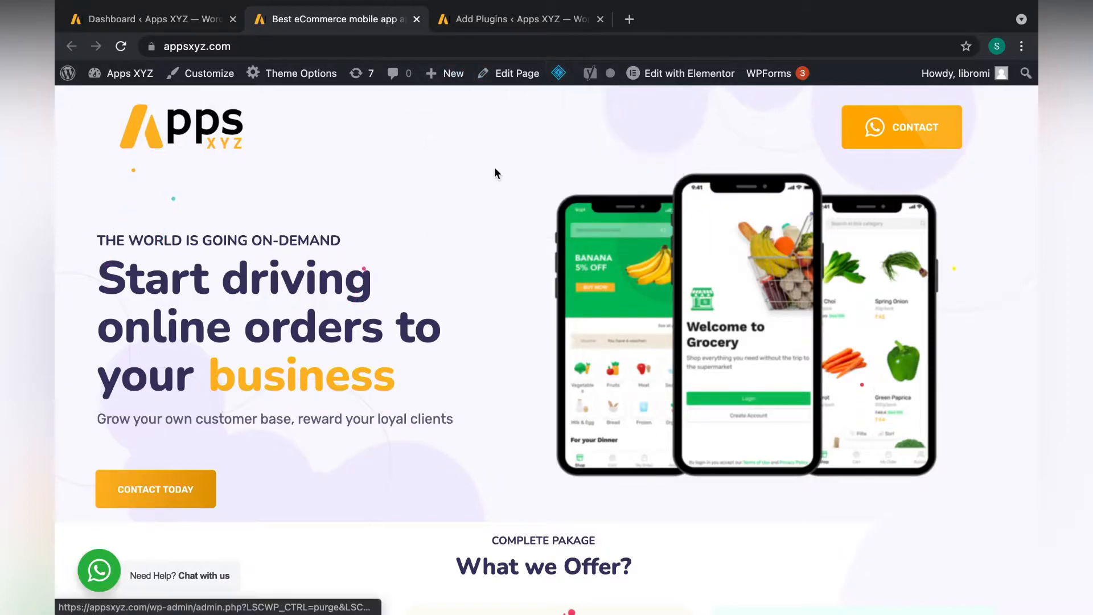
click(686, 79)
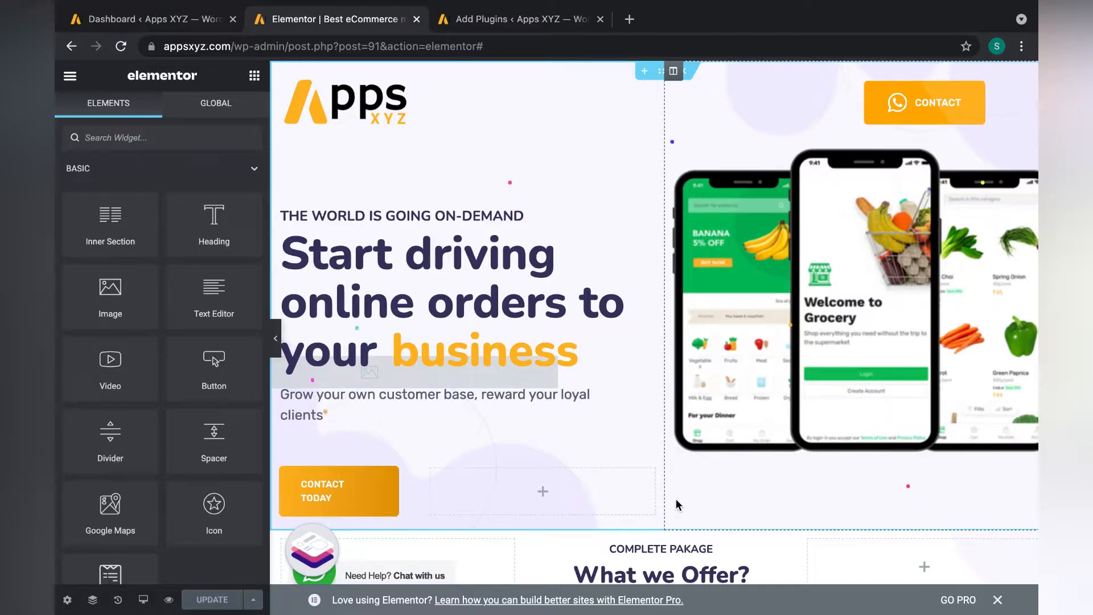
Look through the Elementor widget list and the editable homepage, from the hero section to the offers.
scroll(937, 386, down, 9)
scroll(936, 385, up, 9)
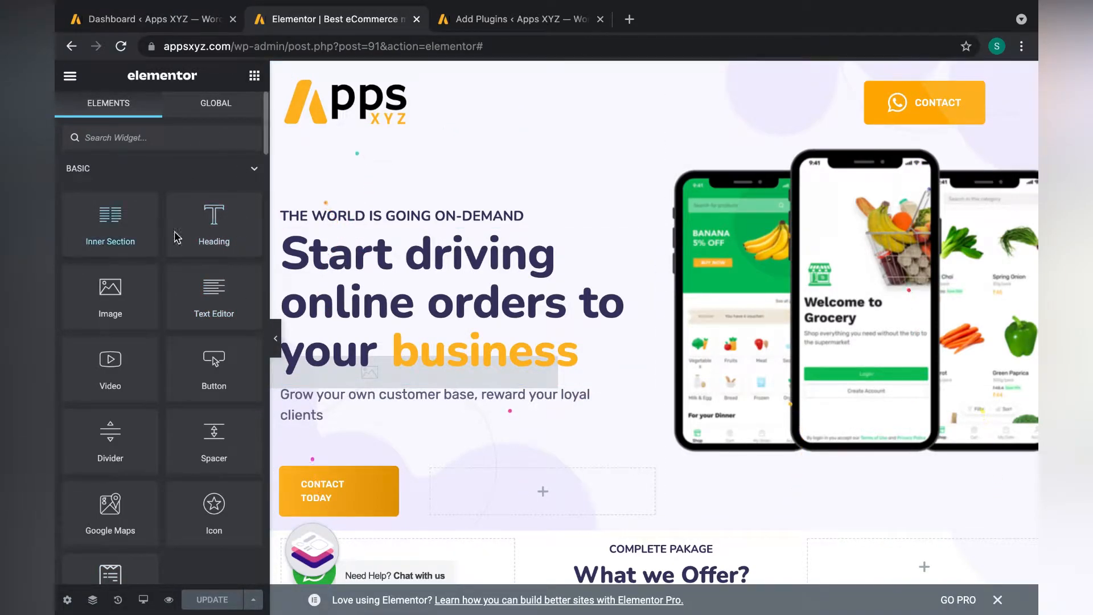
scroll(400, 318, down, 1)
scroll(400, 319, up, 1)
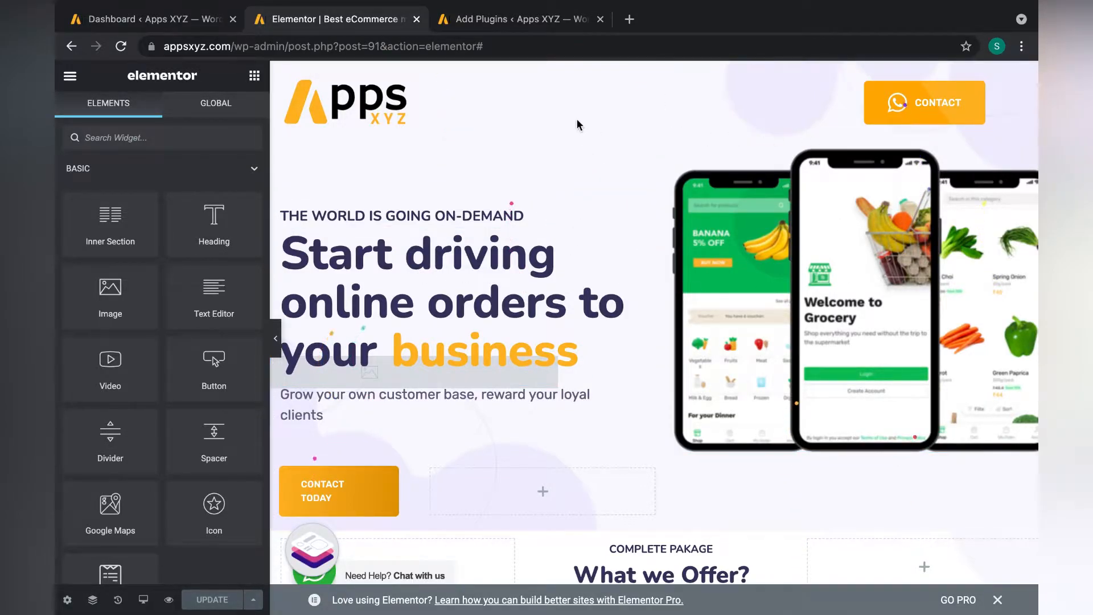
scroll(483, 283, down, 3)
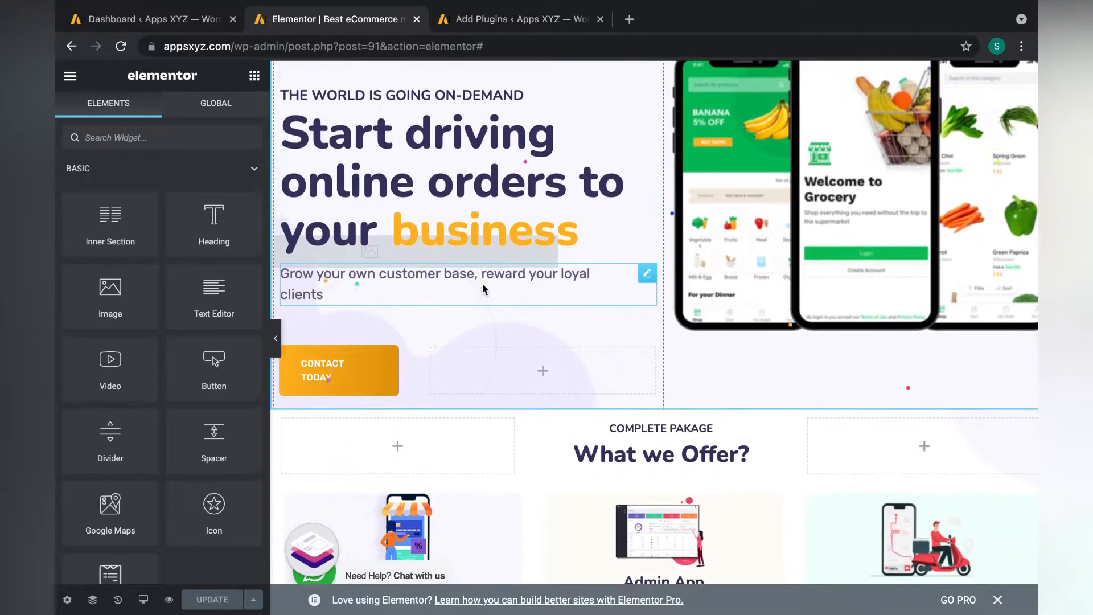
scroll(493, 314, up, 3)
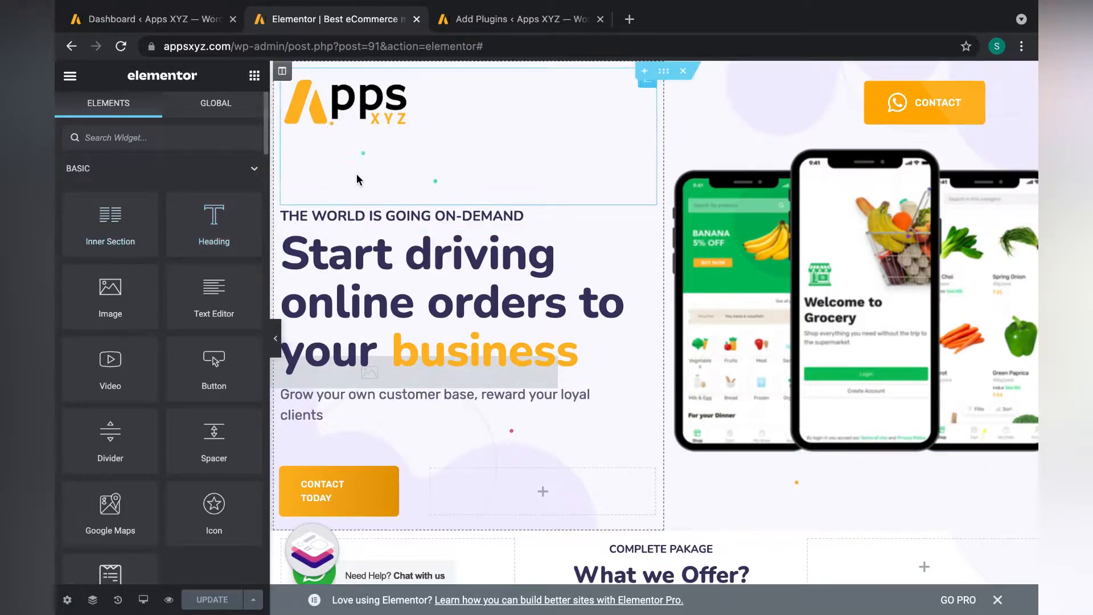
scroll(560, 392, down, 10)
scroll(560, 392, up, 10)
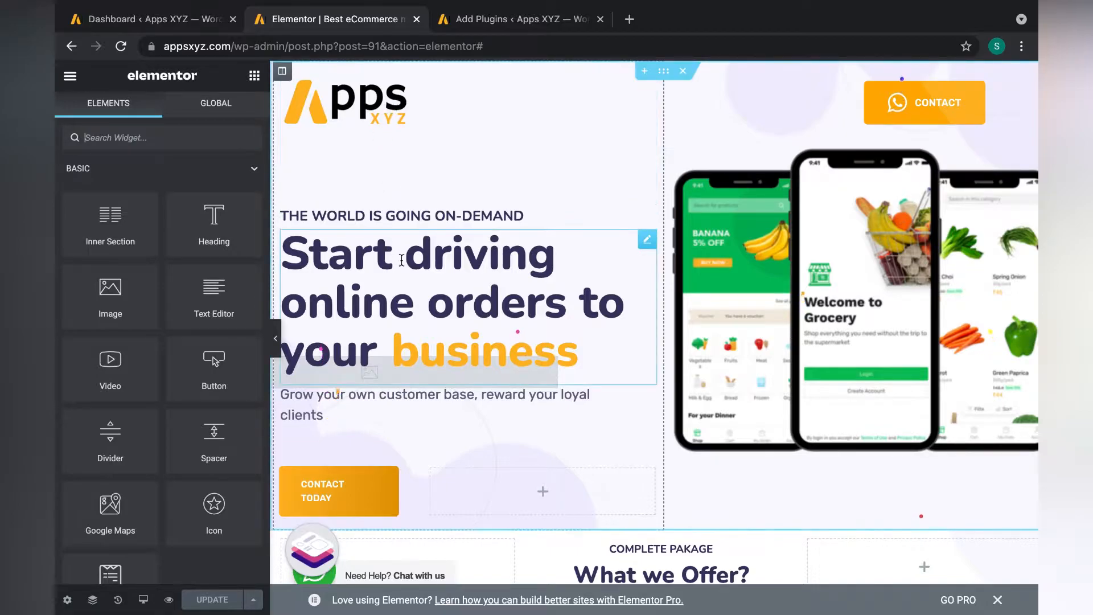
Replace the word "business" in the hero headline with "shop".
click(585, 361)
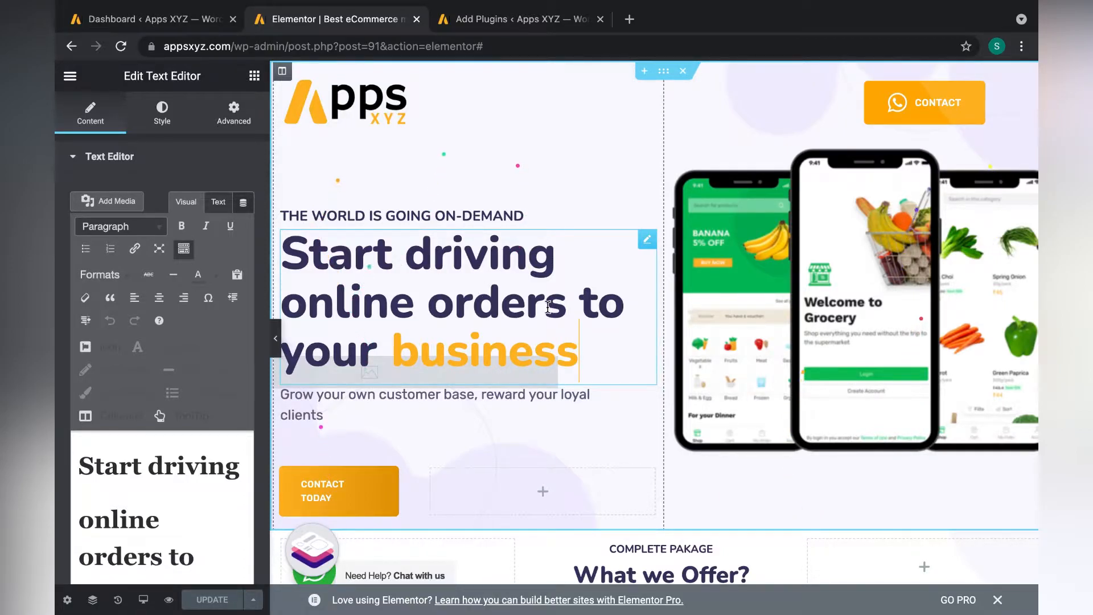
key(BackSpace)
key(BackSpace)
key(BackSpace)
key(BackSpace)
key(BackSpace)
key(BackSpace)
key(BackSpace)
key(BackSpace)
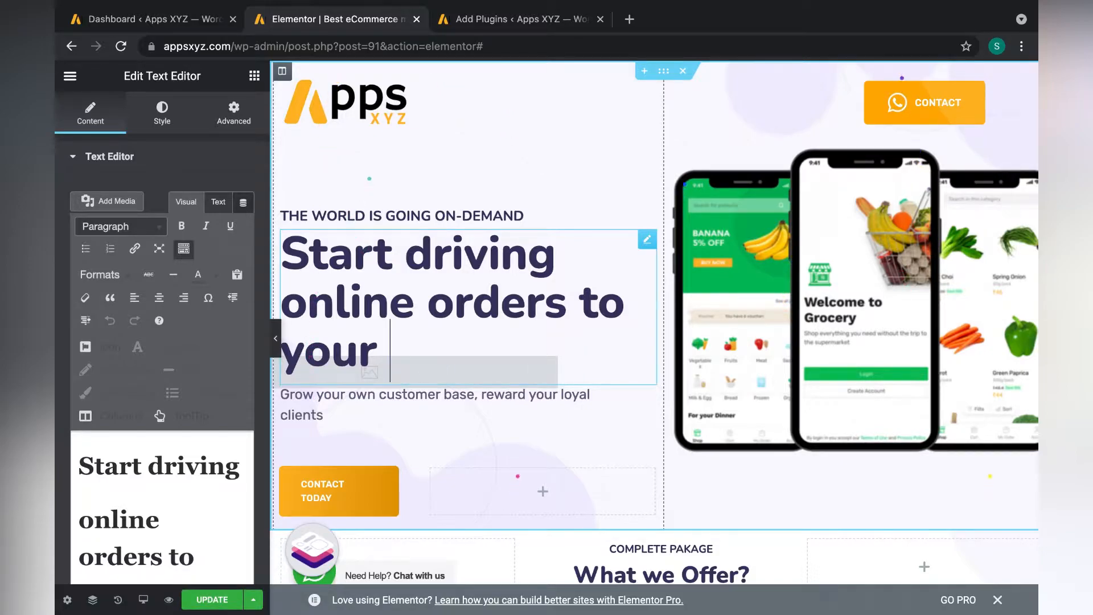
text(shop)
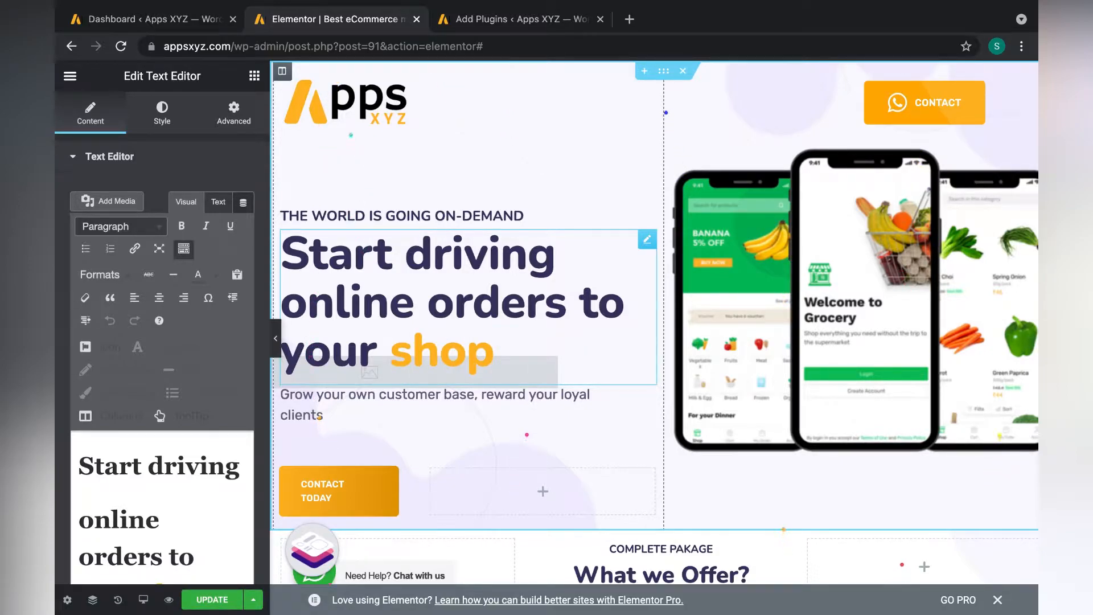
Delete the word "shop" from the hero headline.
key(BackSpace)
key(BackSpace)
key(BackSpace)
key(BackSpace)
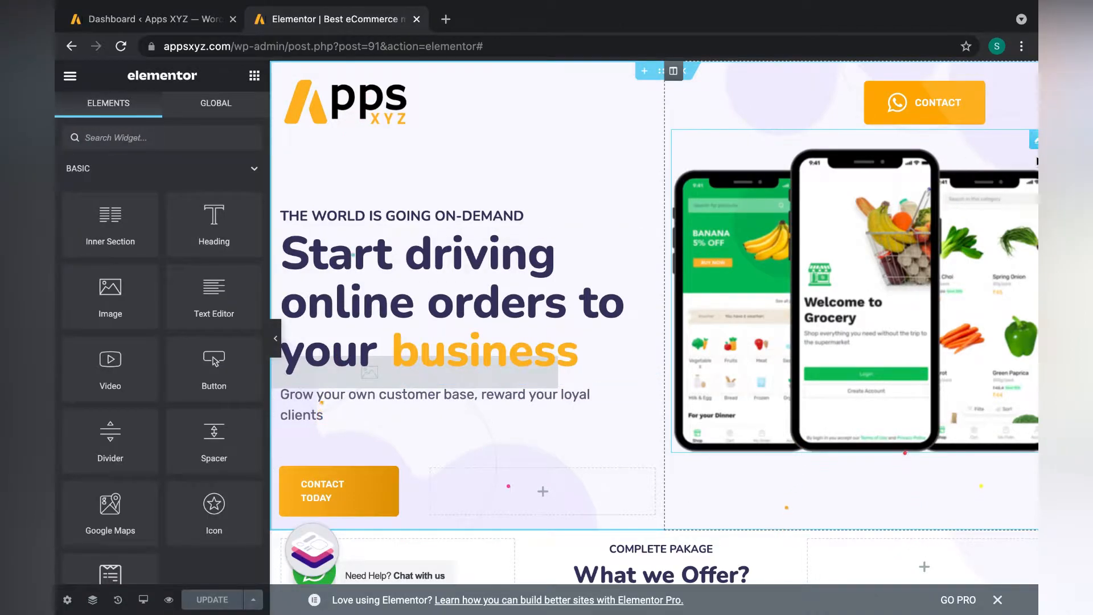
Try the Shop Single and Large sizes on the hero phone mockup image, then restore its Custom size.
click(948, 277)
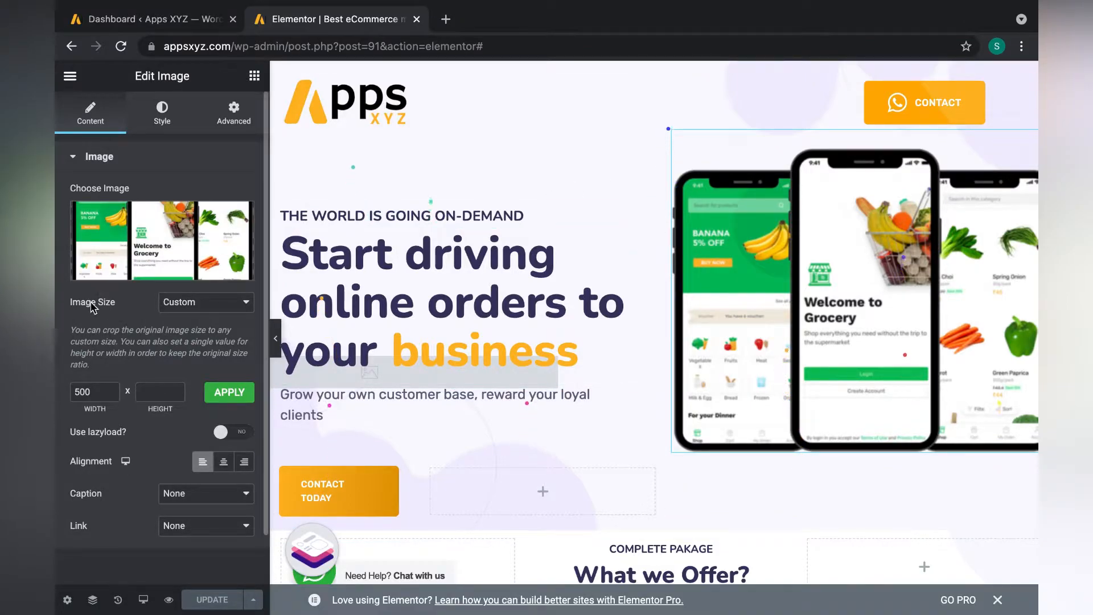
click(203, 307)
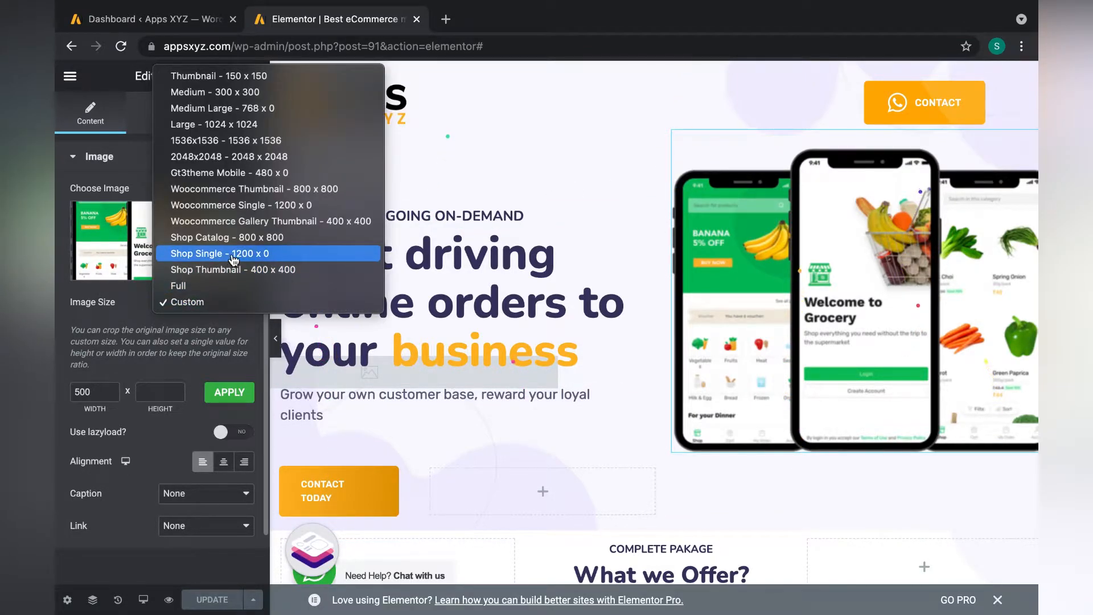
click(233, 254)
click(206, 302)
click(249, 178)
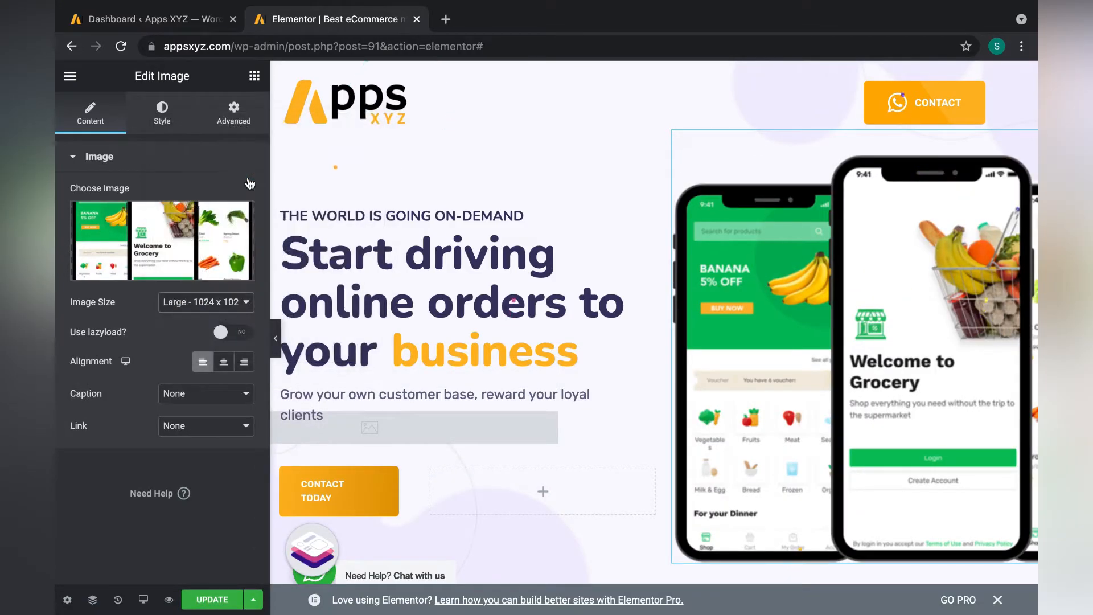
click(206, 303)
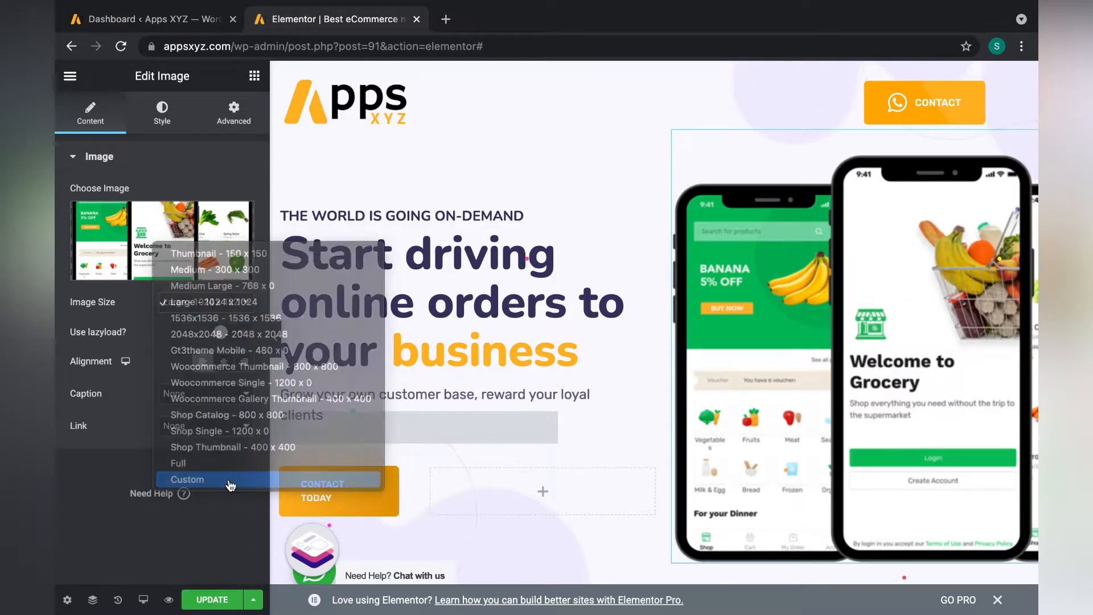
click(230, 486)
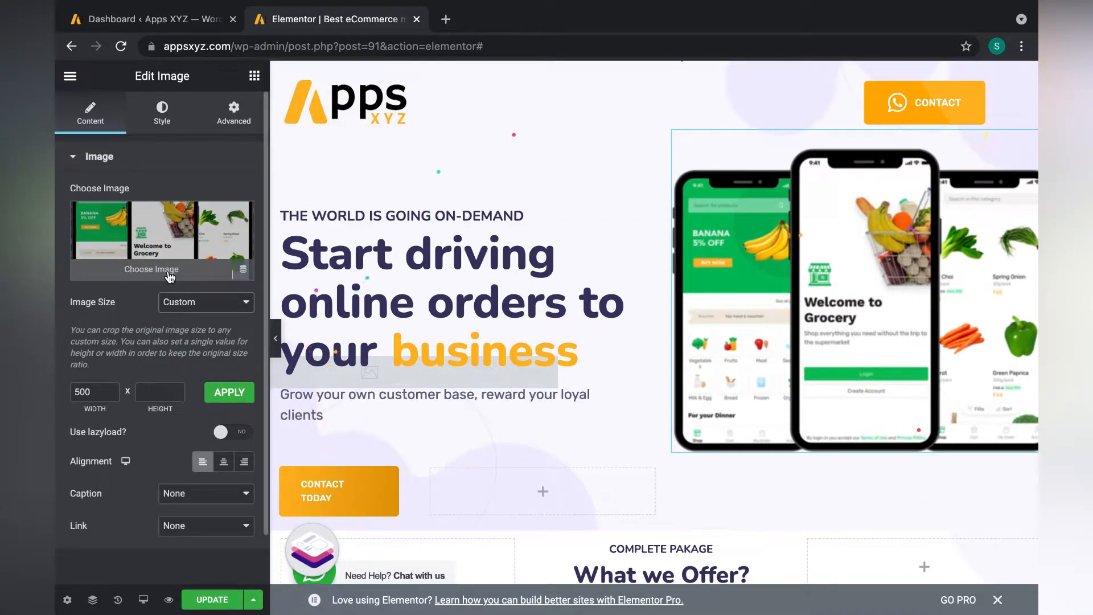
Replace the hero phone mockup with On-demand-delivery-in-urban-markets-915x664-1.png from the media library.
click(242, 215)
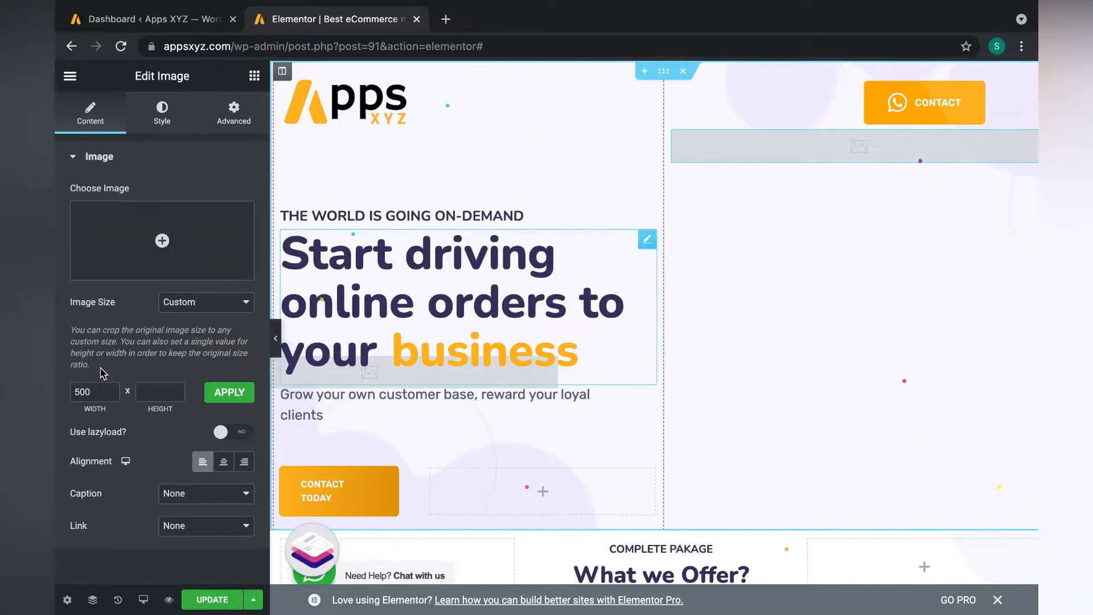
click(162, 251)
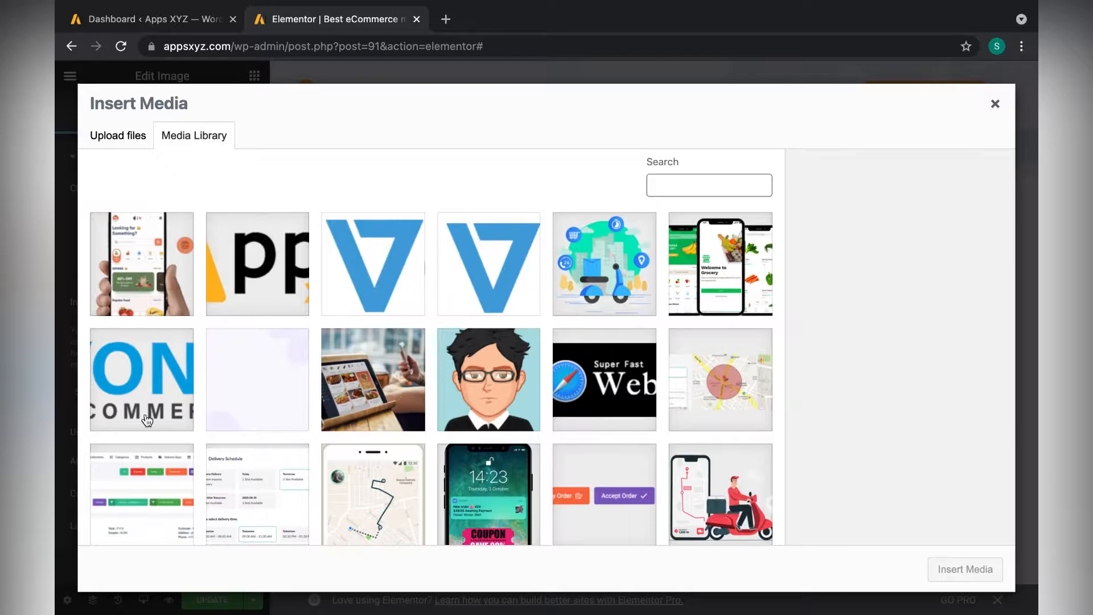
click(607, 283)
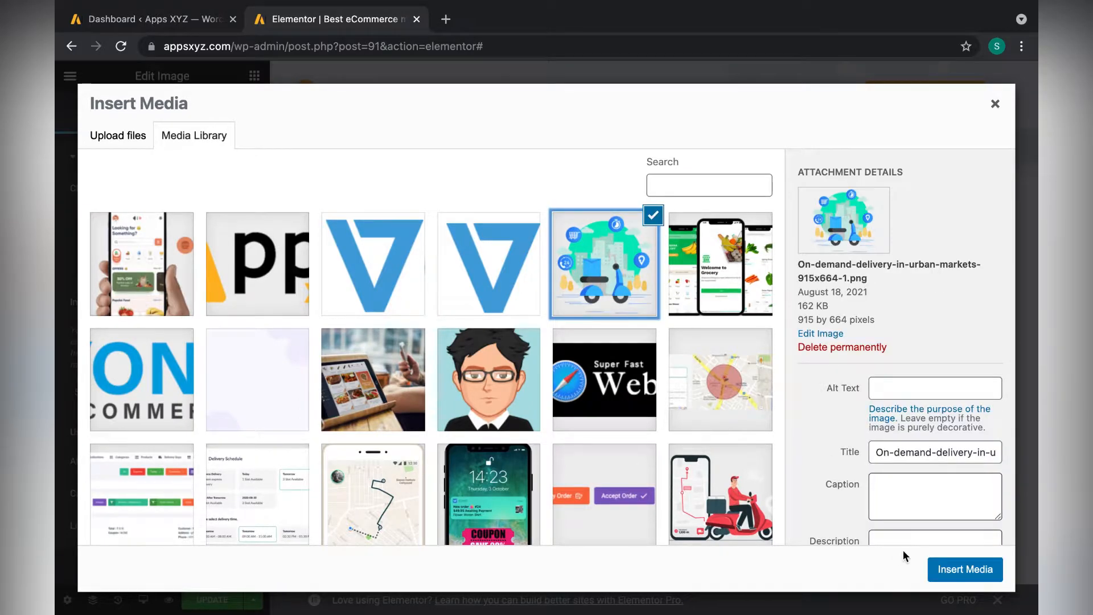
click(965, 570)
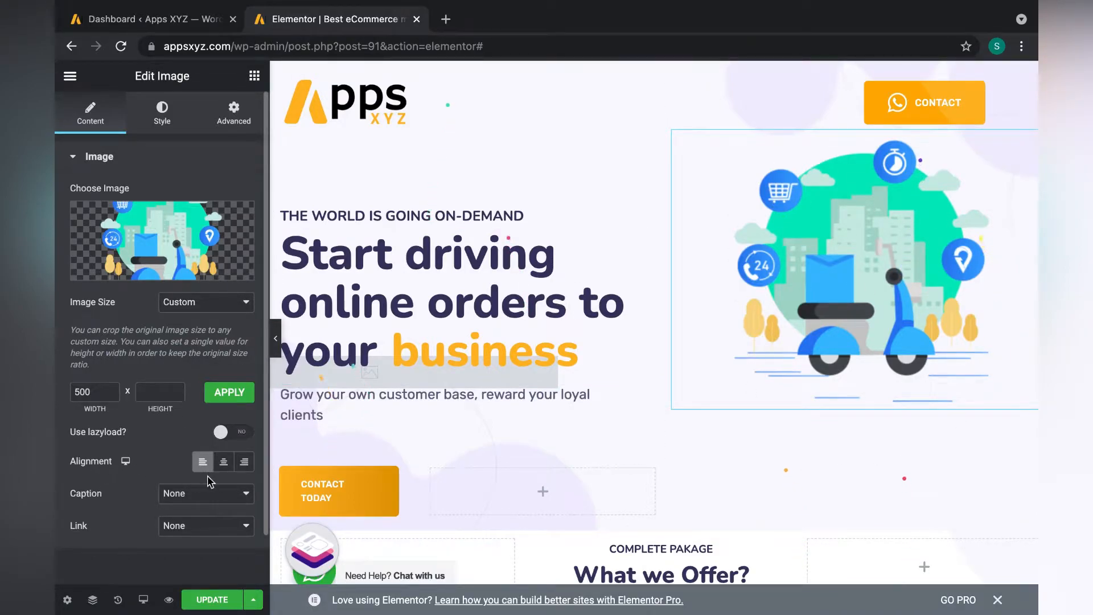
Try centre and right alignment on the hero scooter image, then set it back to left.
click(223, 461)
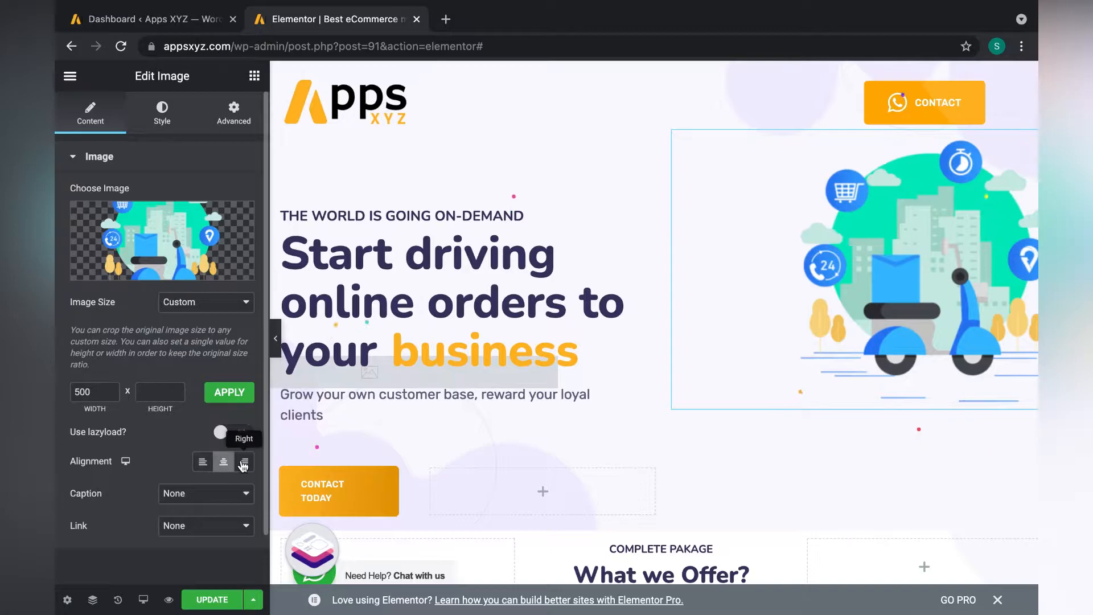
click(244, 461)
click(222, 462)
click(203, 461)
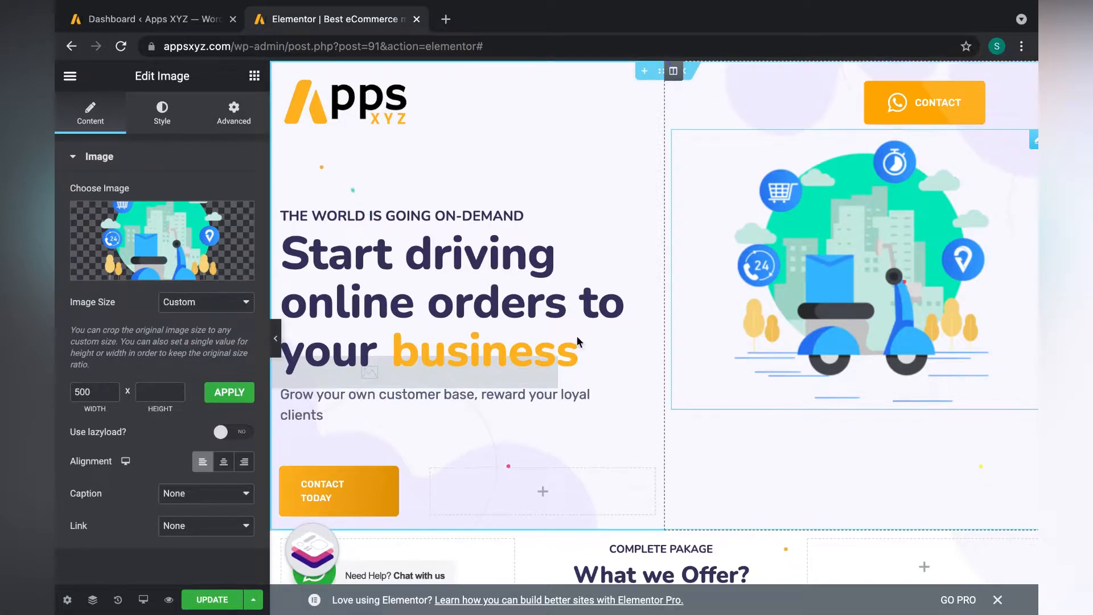
Set the hero image's link type to Custom URL and show its additional link options.
scroll(174, 439, down, 1)
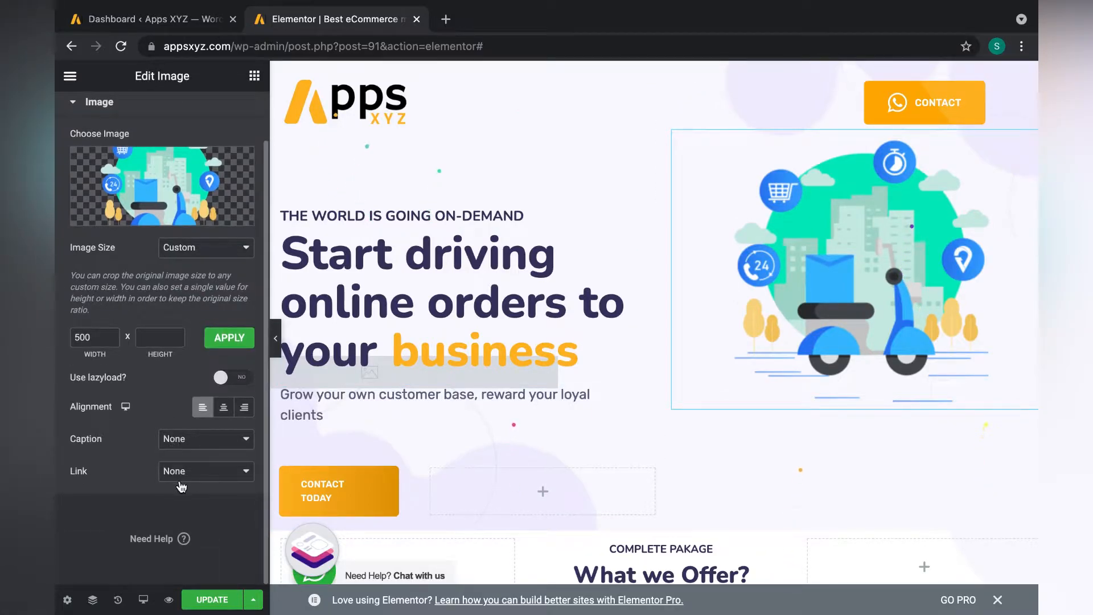
click(190, 472)
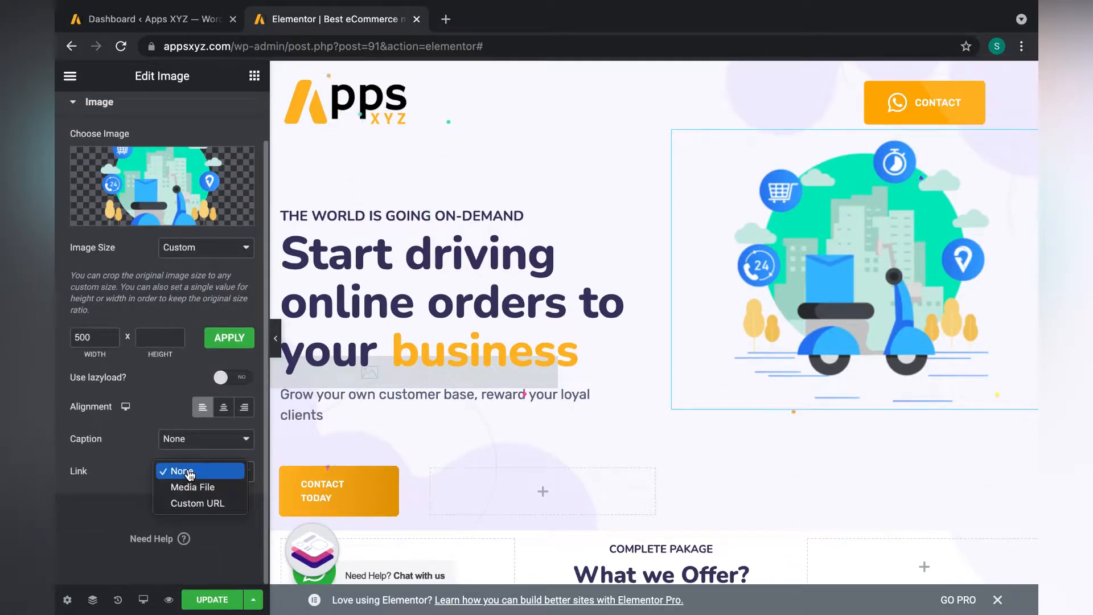
click(236, 503)
scroll(233, 509, down, 1)
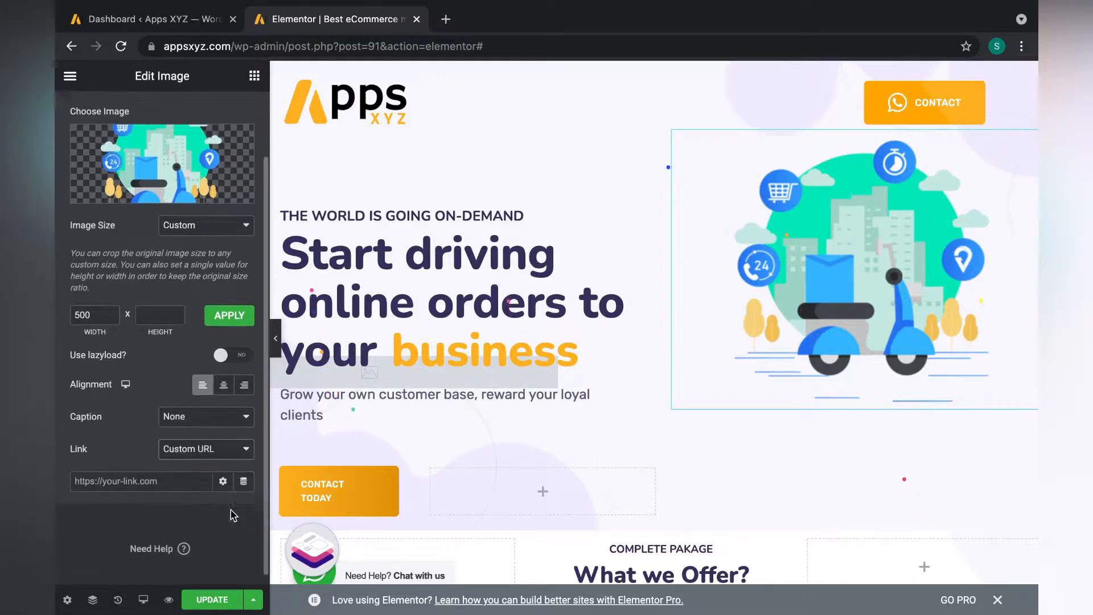
click(222, 471)
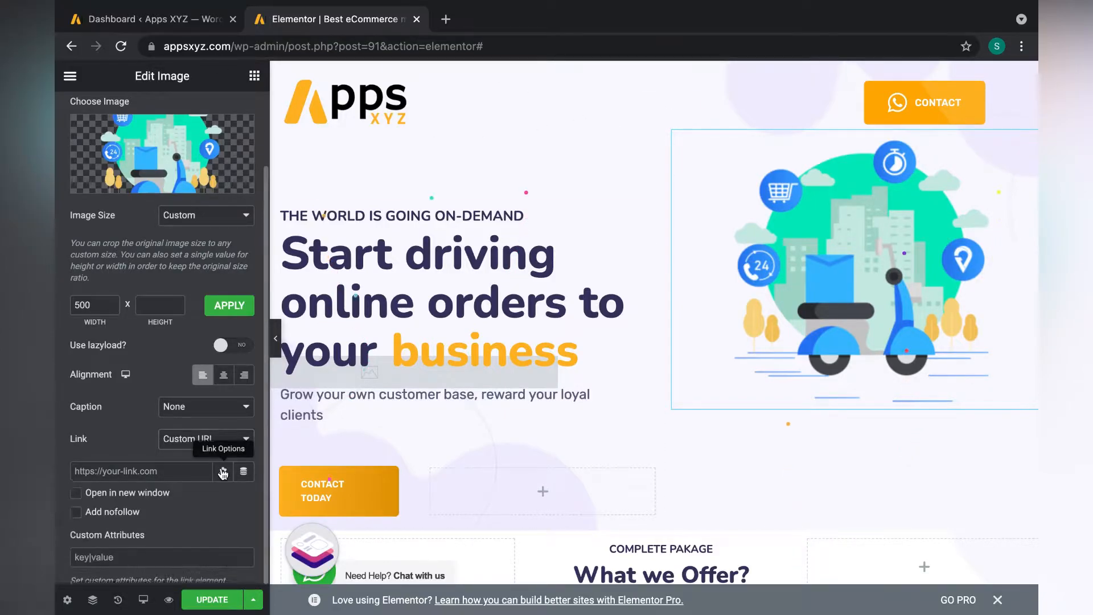
scroll(222, 468, down, 3)
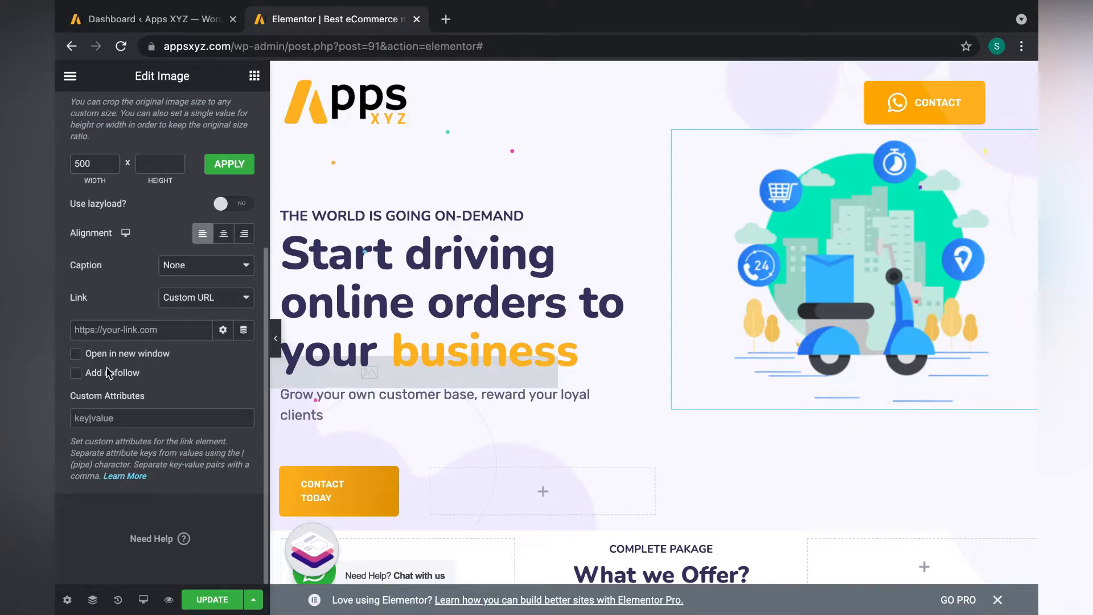
click(157, 332)
text(abou)
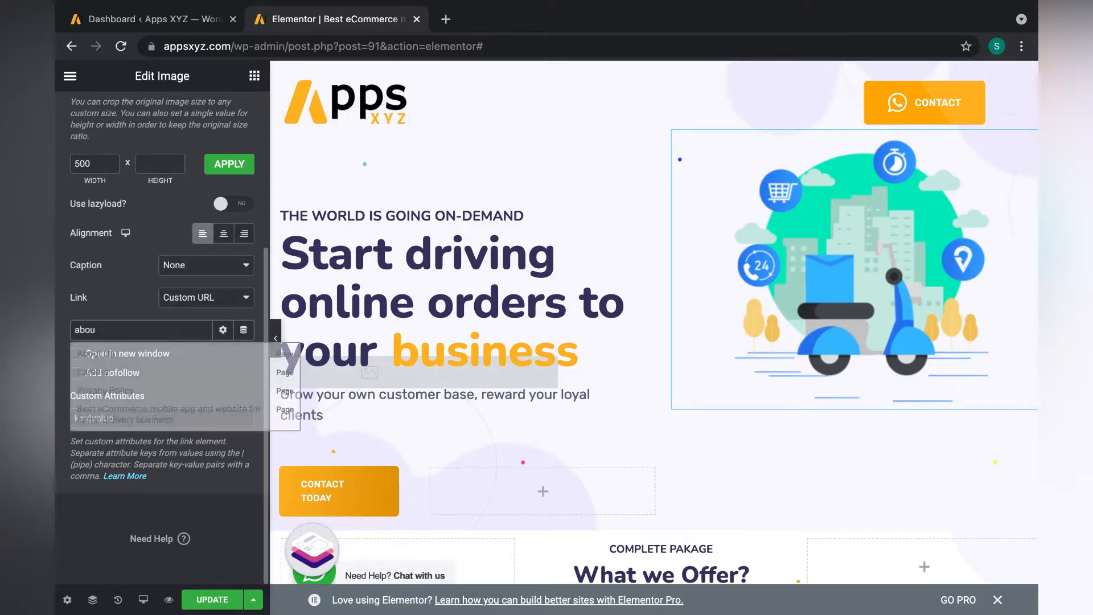
click(153, 358)
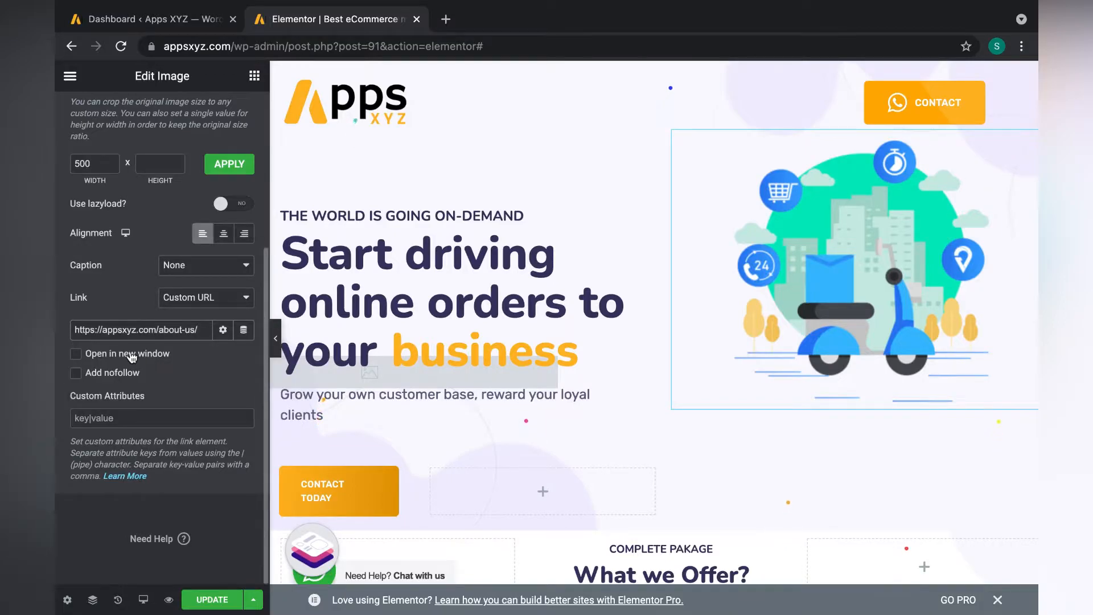
Clear the hero image's link URL and look over its image and link settings.
triple_click(160, 330)
key(BackSpace)
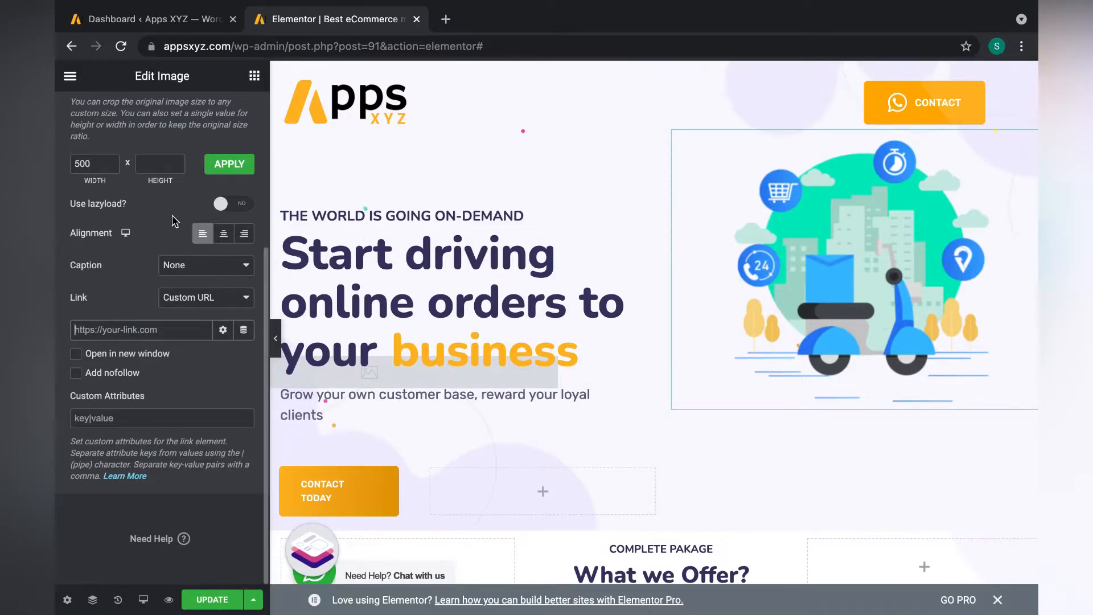
scroll(159, 223, up, 5)
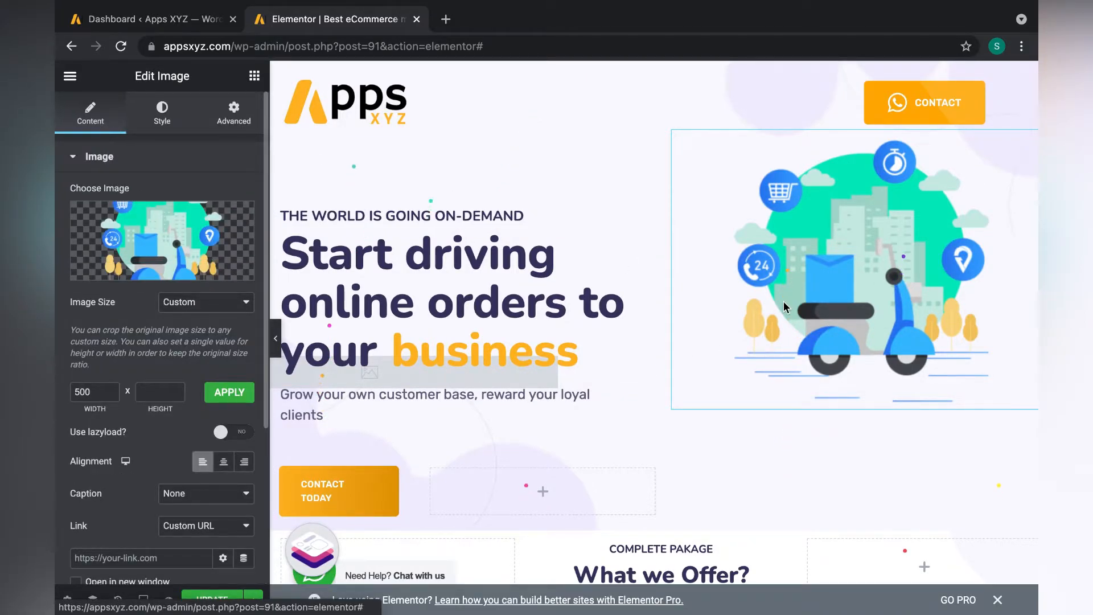
scroll(228, 369, down, 4)
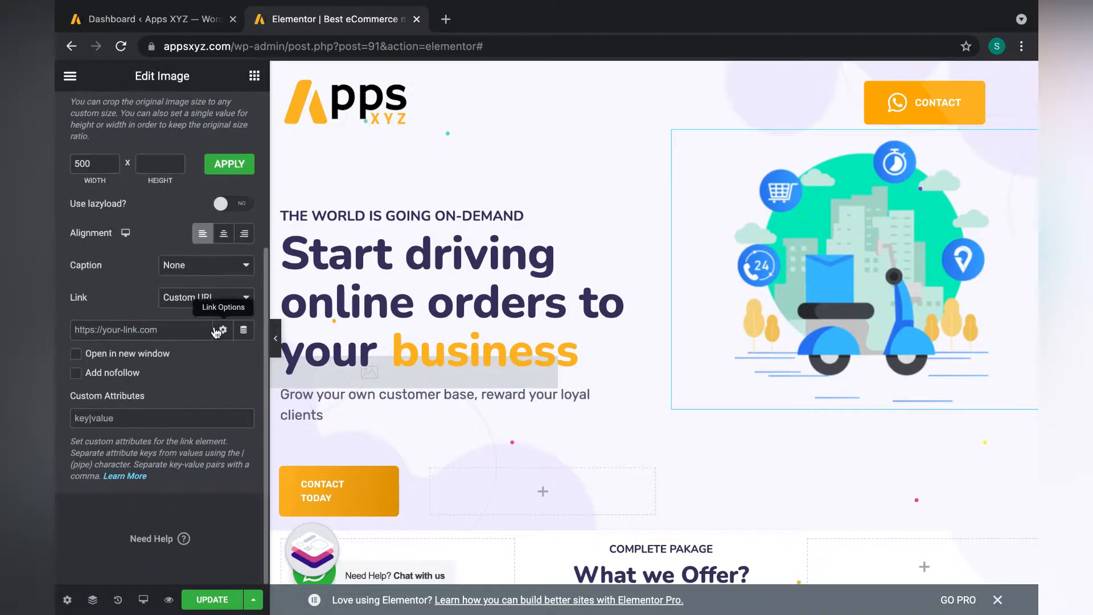
Open the Contact Today button for editing and review its title, link, size and padding settings.
scroll(214, 325, up, 4)
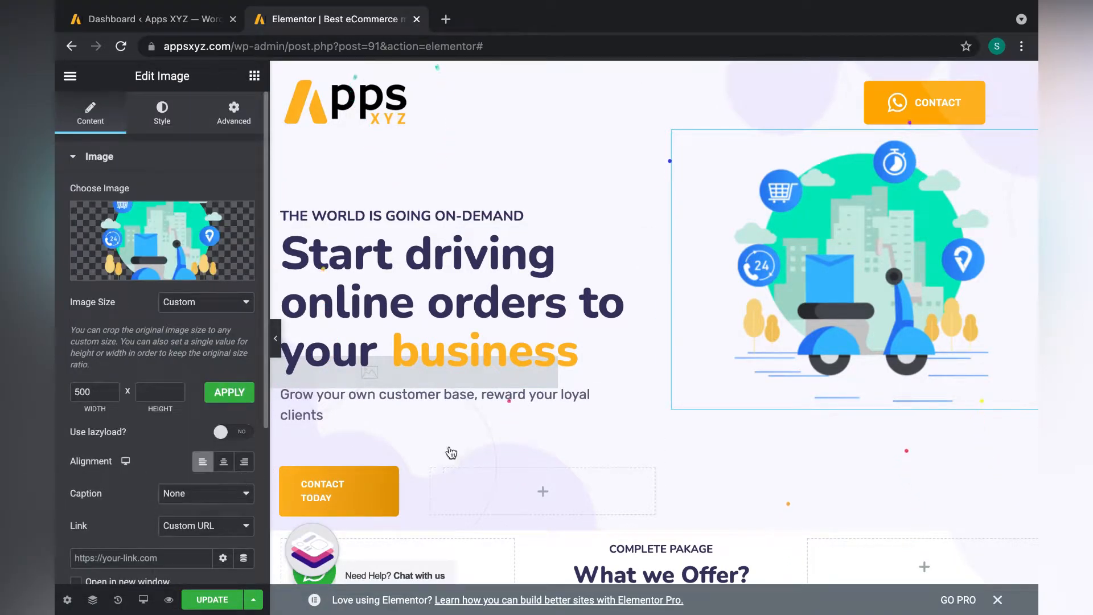
scroll(450, 456, down, 3)
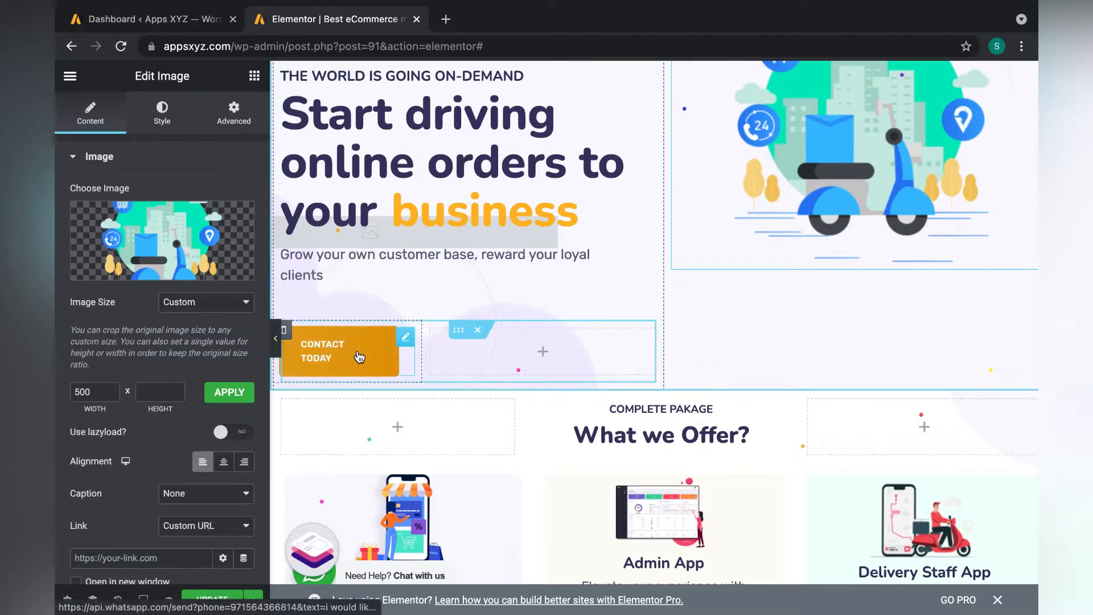
click(360, 357)
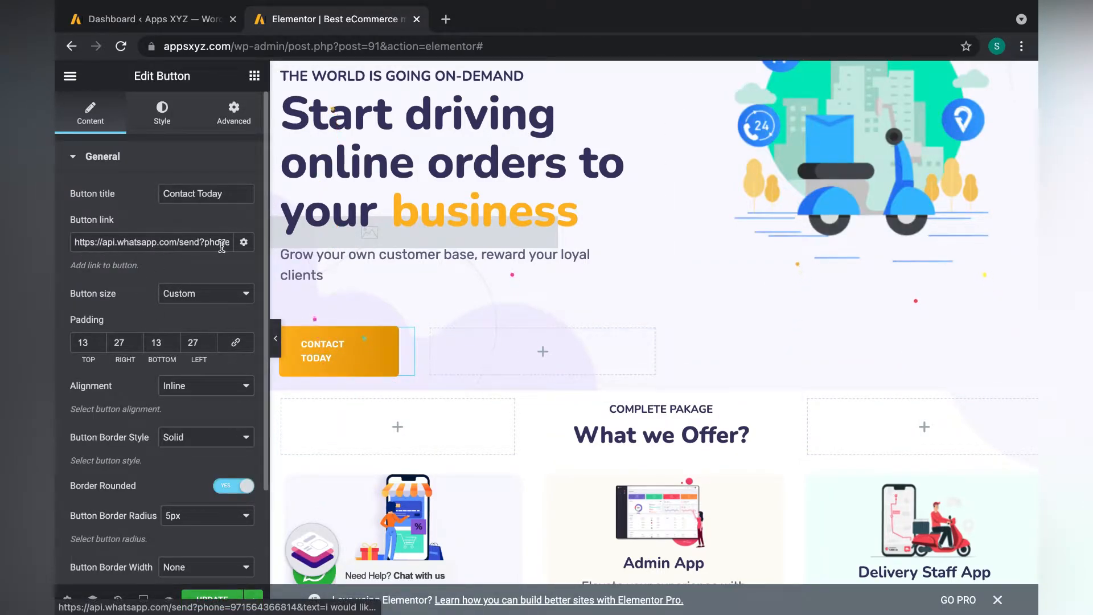
scroll(114, 285, down, 1)
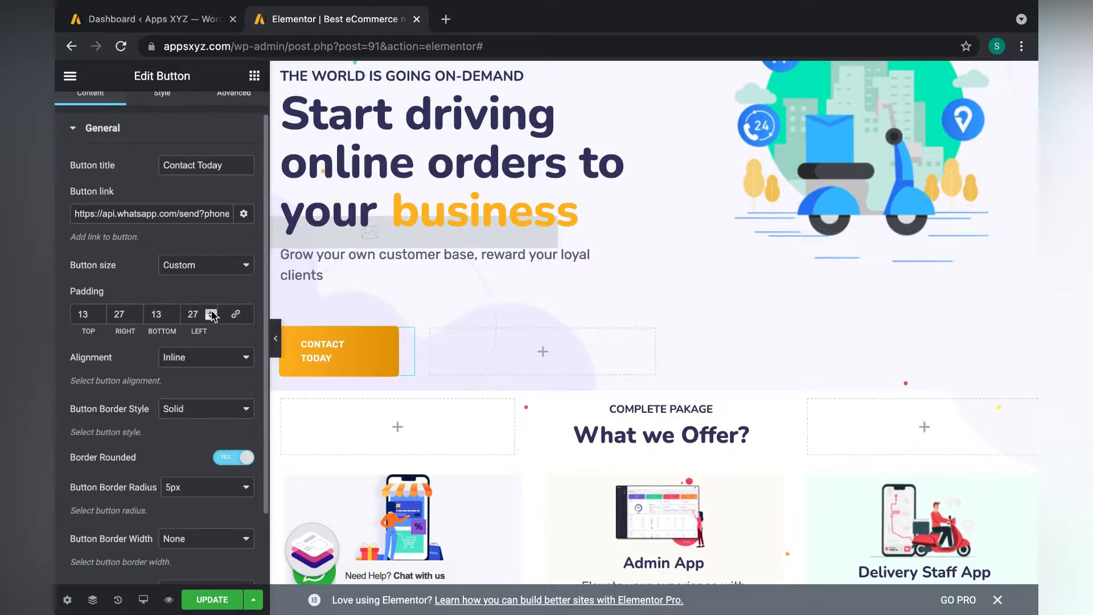
Try Block alignment on the Contact Today button, then set it back to Inline.
click(212, 357)
click(208, 341)
click(218, 365)
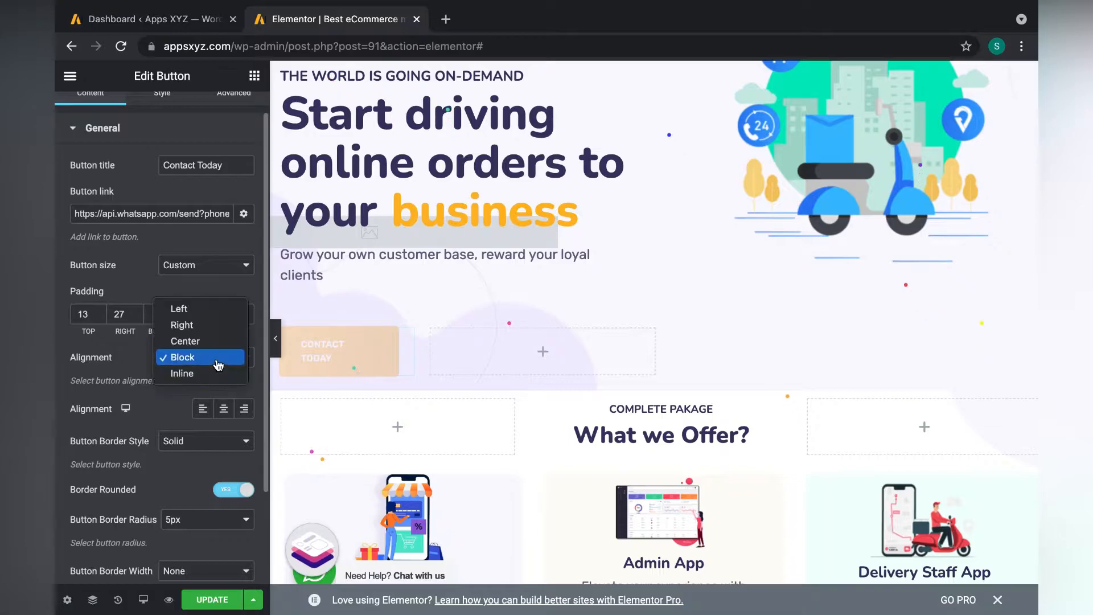
click(214, 374)
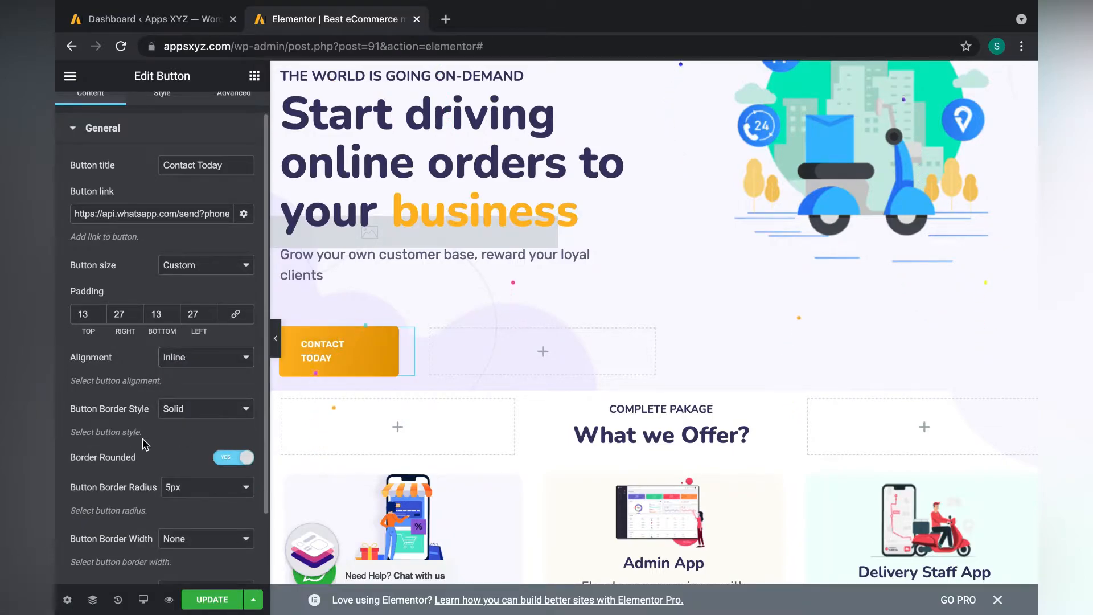
scroll(144, 444, down, 2)
scroll(185, 335, up, 2)
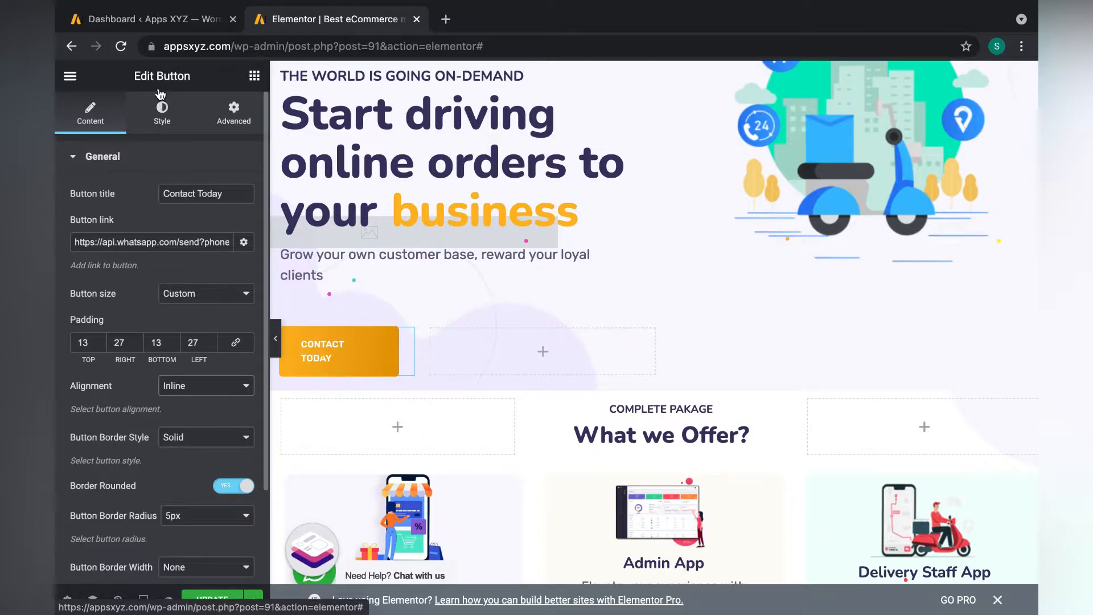
Set the first gradient colour of the Contact Today button's default background to blue #003BD1.
click(162, 119)
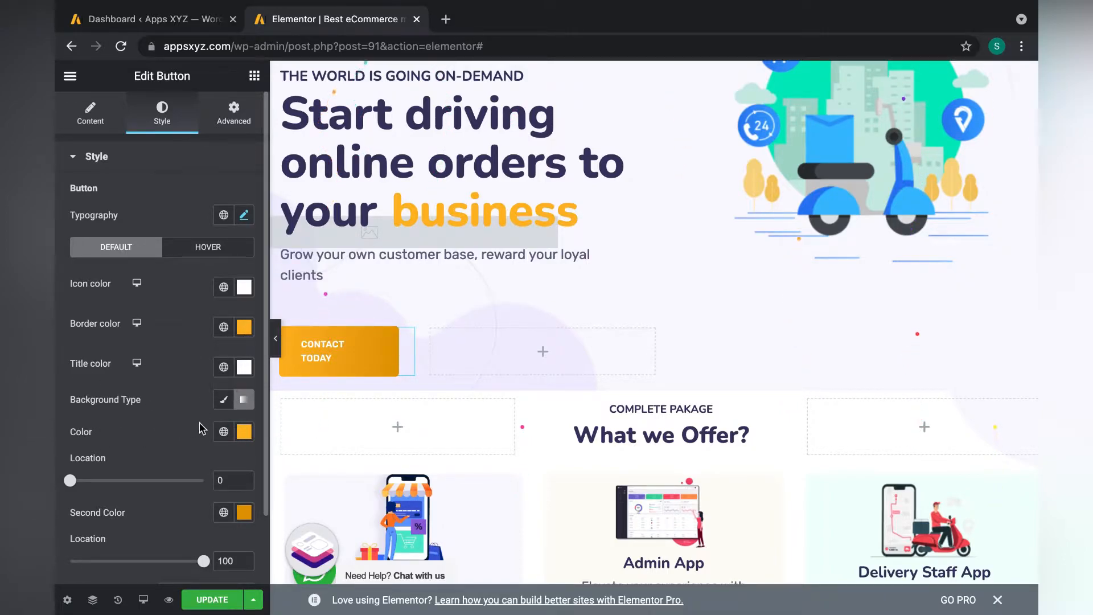
click(244, 433)
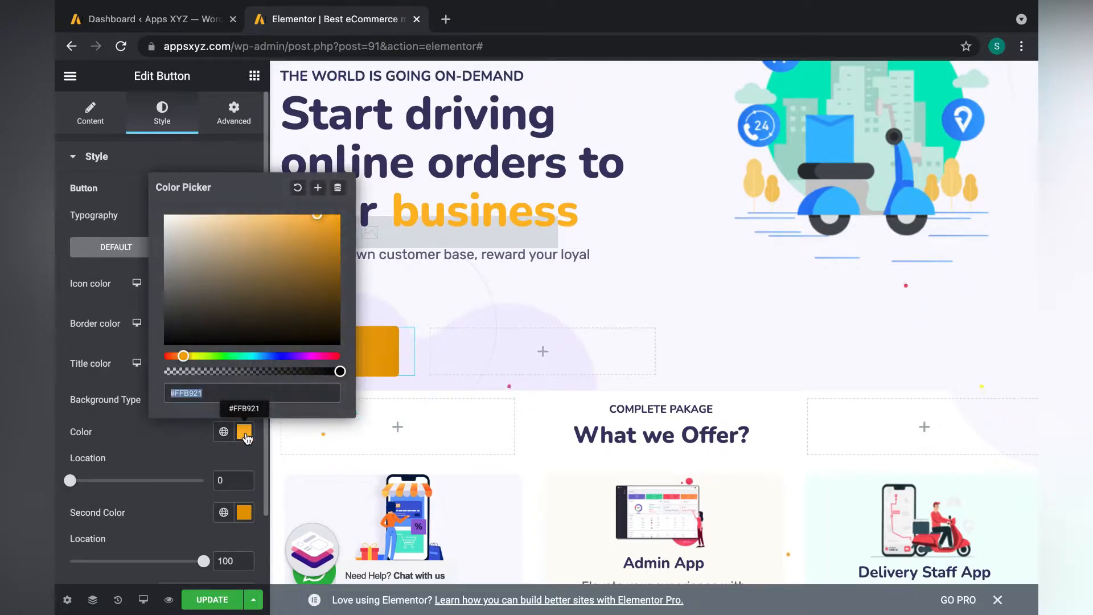
click(273, 357)
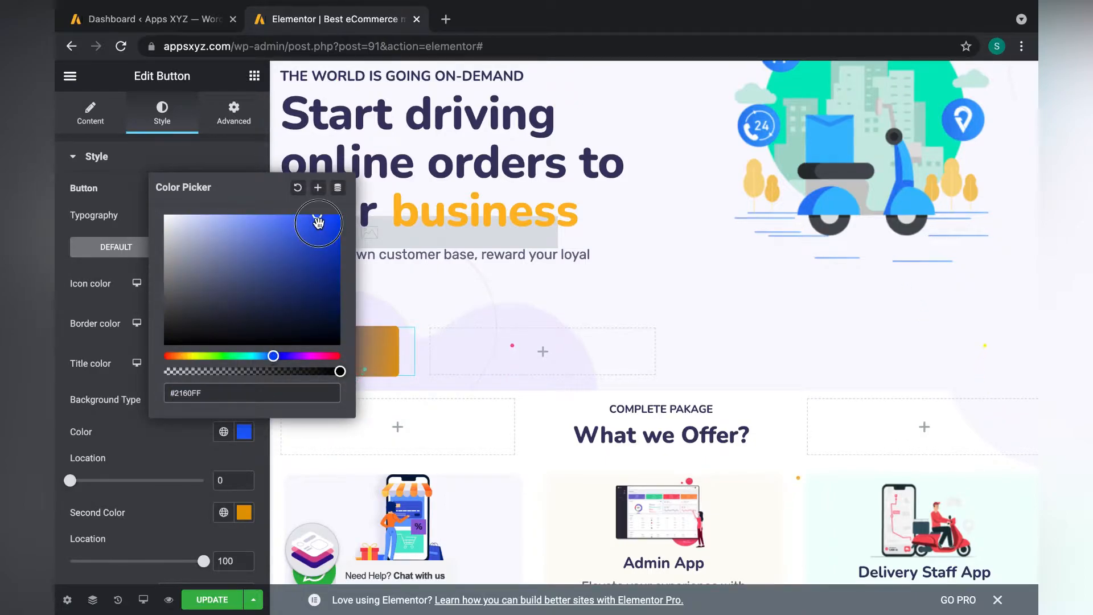
drag(317, 216, 360, 276)
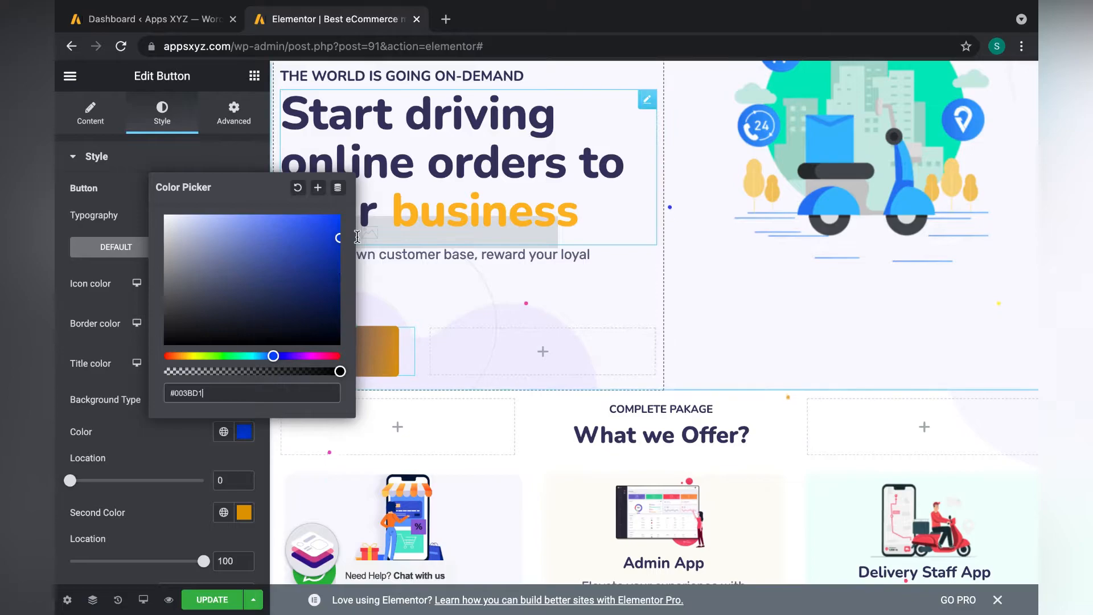
click(539, 292)
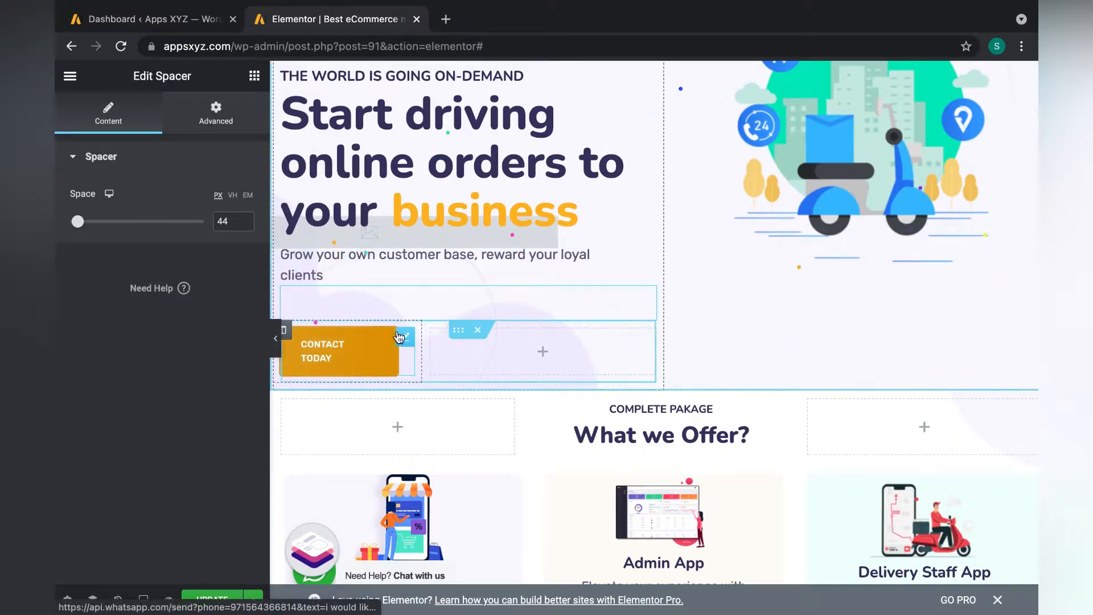
Set the second gradient colour of the Contact Today button's default background to crimson #BF004D.
click(378, 339)
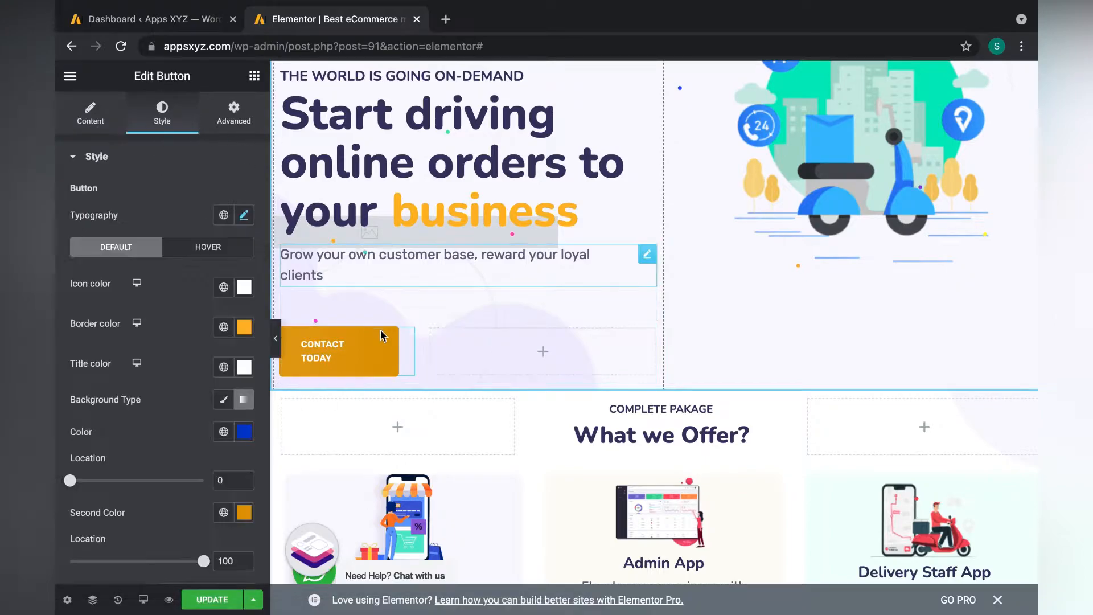
scroll(179, 403, down, 2)
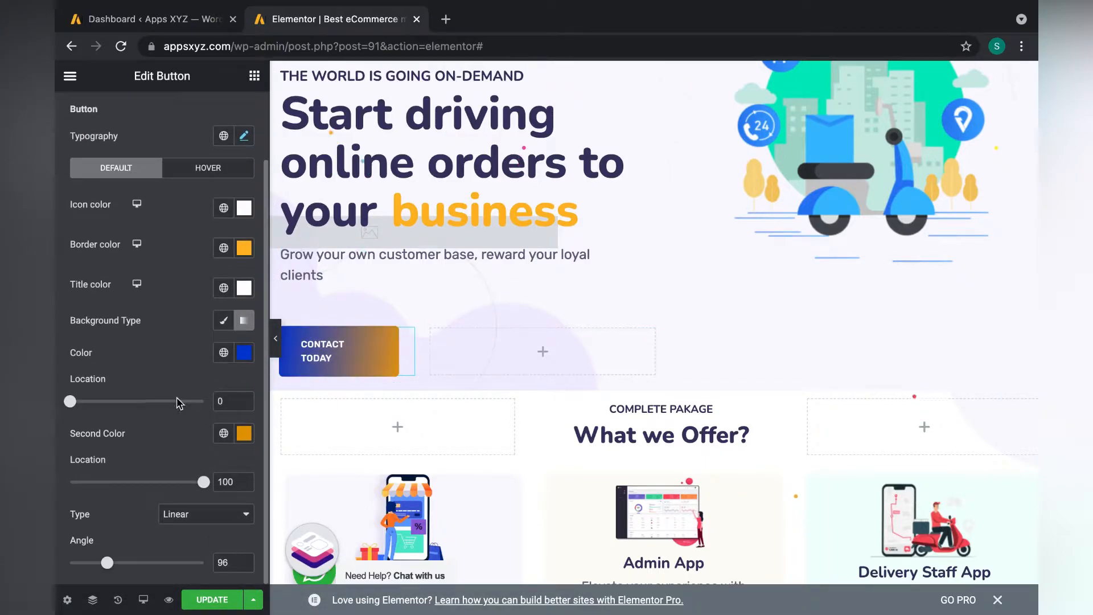
click(245, 434)
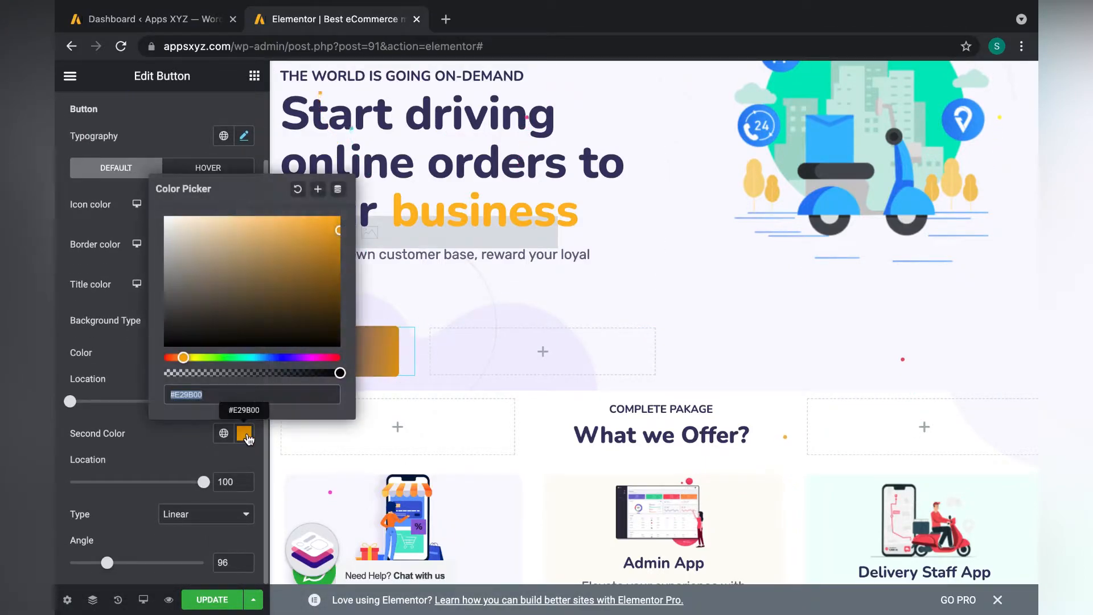
click(329, 357)
click(339, 248)
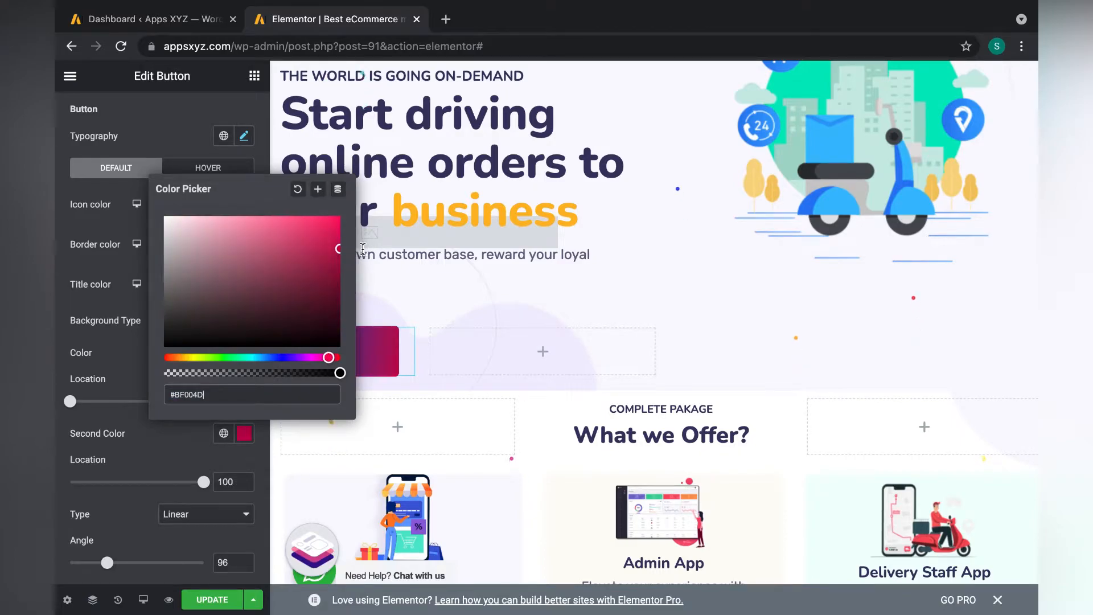
click(442, 289)
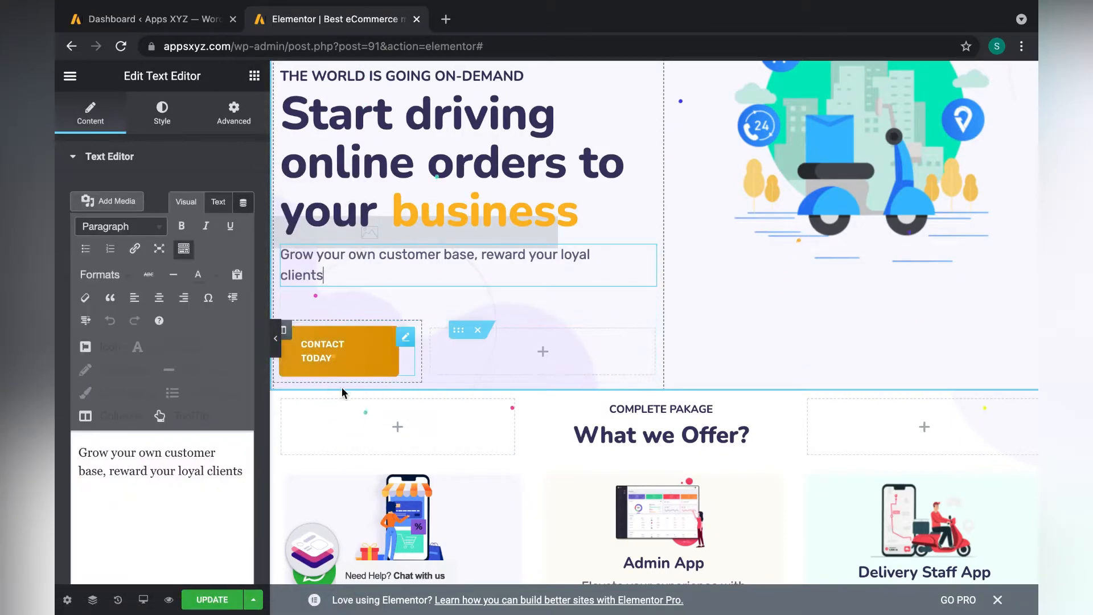
Compare the Contact Today button's hover style settings with its default style settings.
click(167, 114)
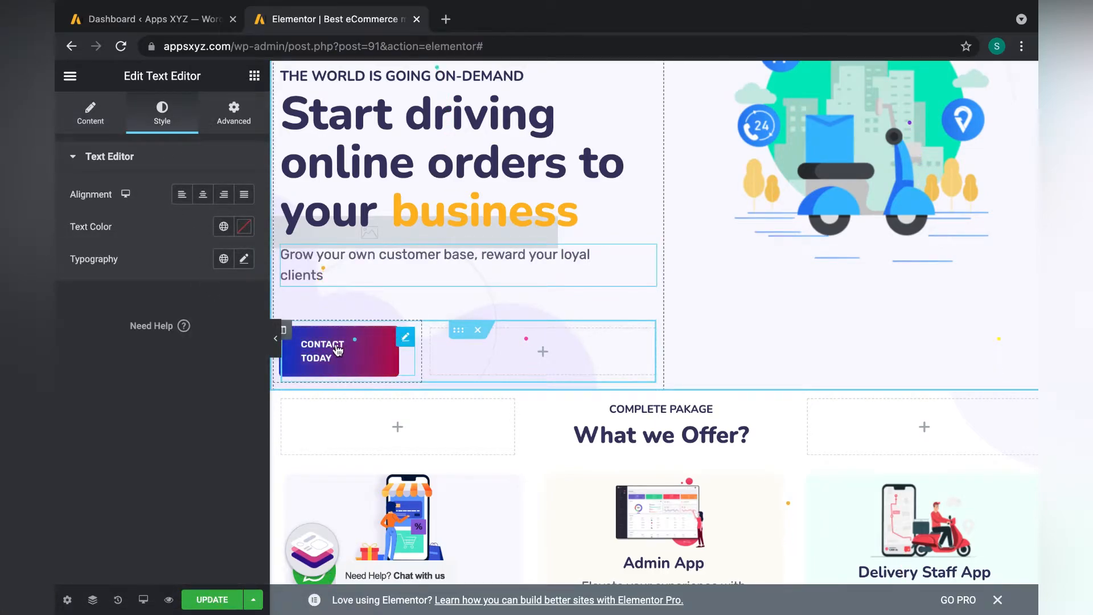
click(382, 368)
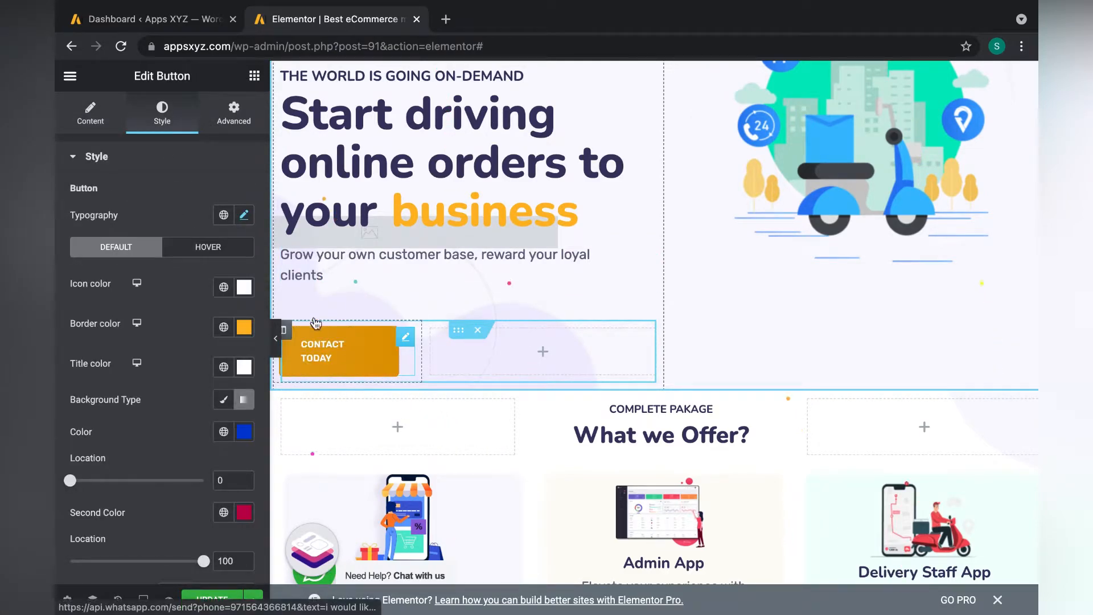
click(212, 251)
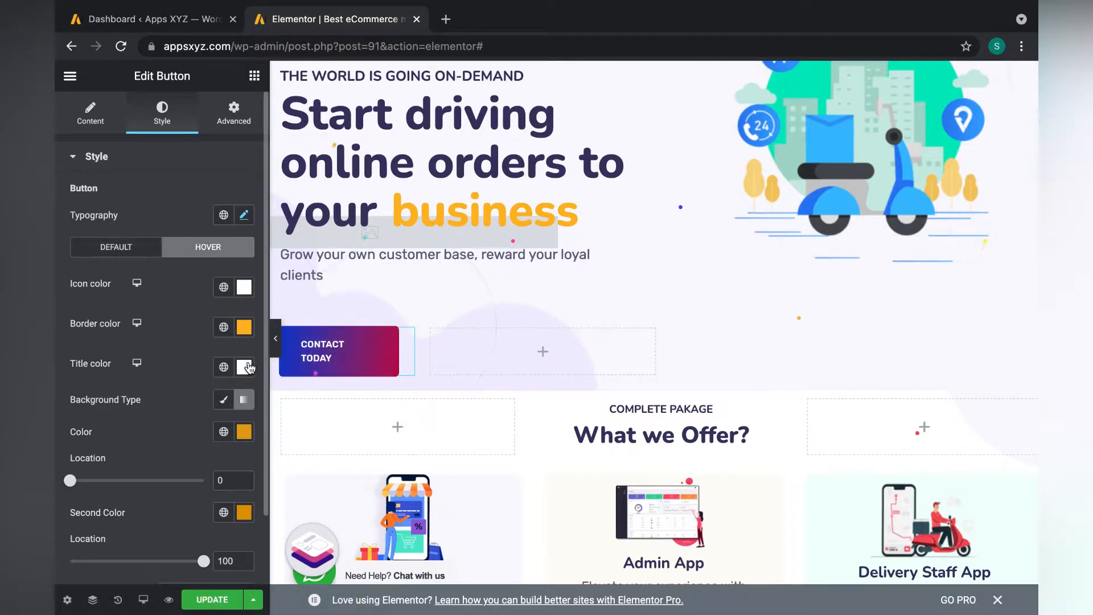
click(119, 247)
scroll(142, 228, down, 2)
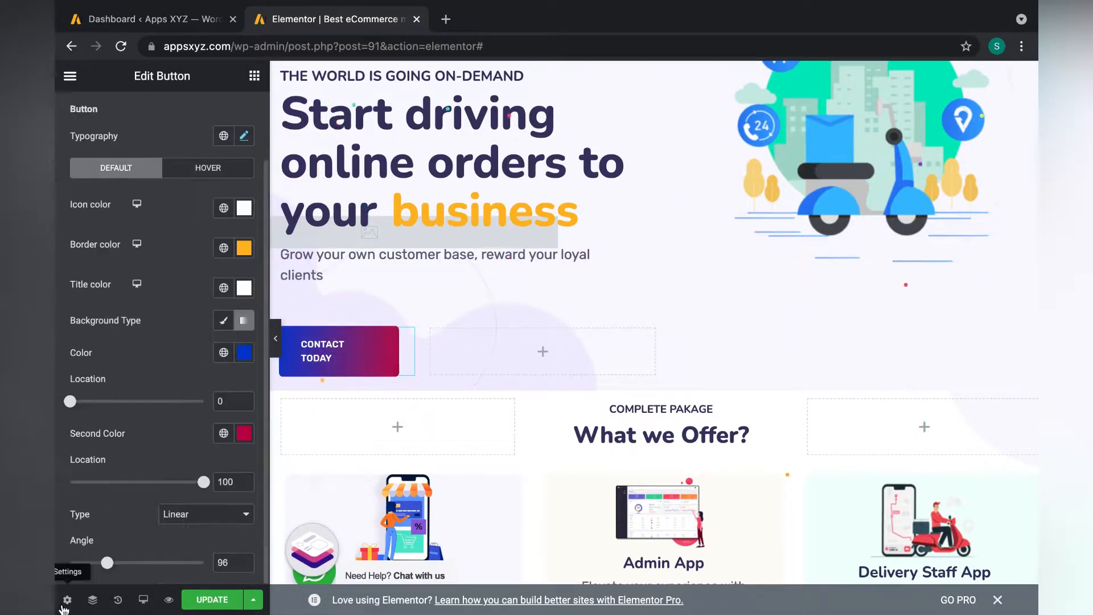
scroll(194, 132, up, 2)
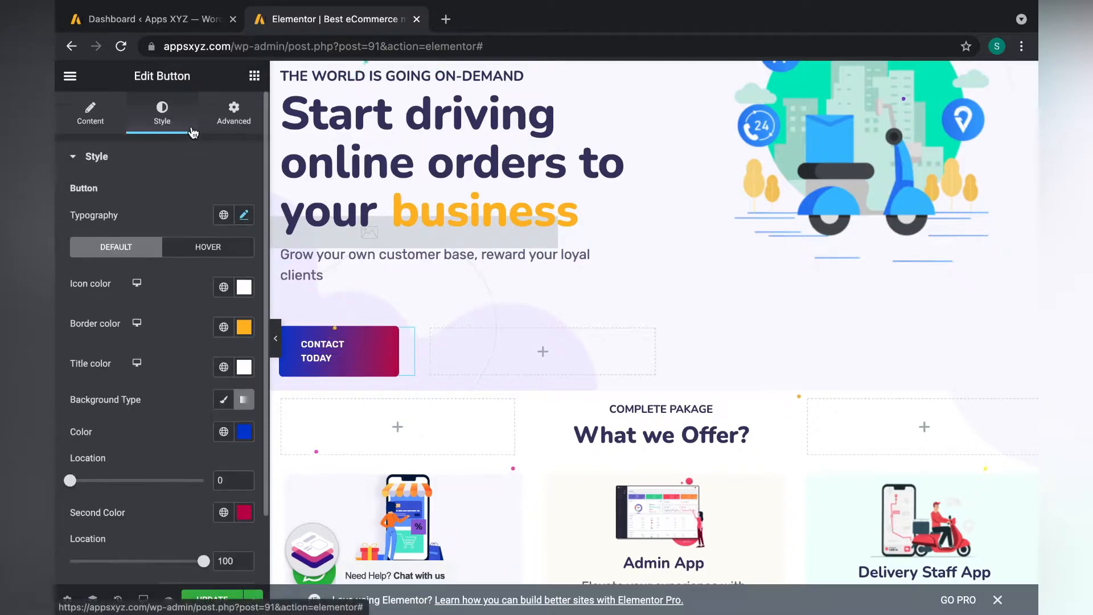
Look over the hero section's heading, recoloured button and scooter image, including the image's settings.
scroll(546, 318, up, 3)
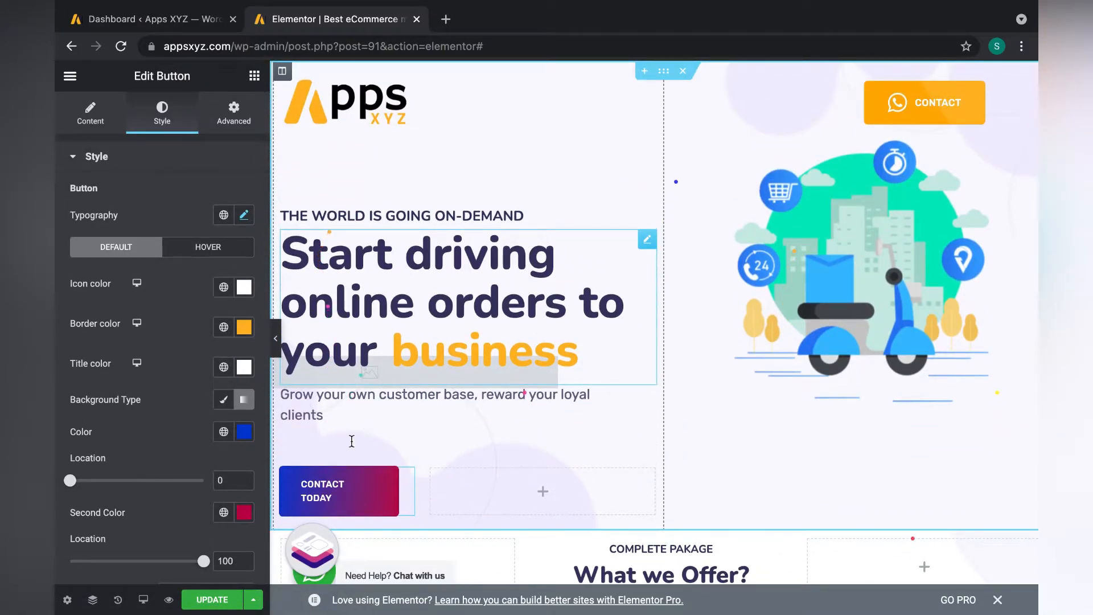
click(354, 373)
click(852, 253)
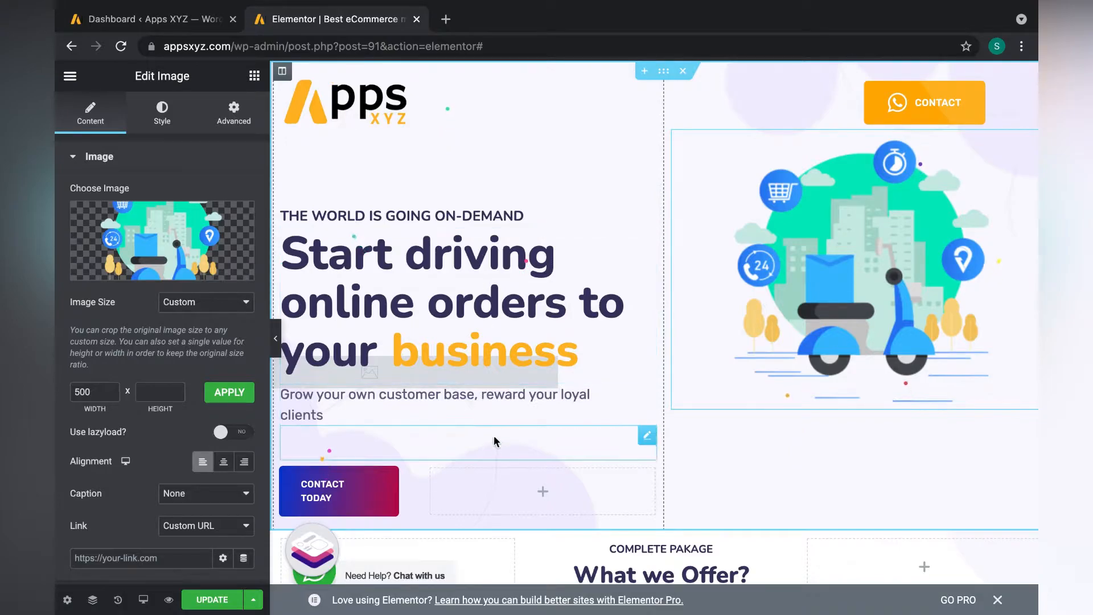
scroll(712, 424, down, 1)
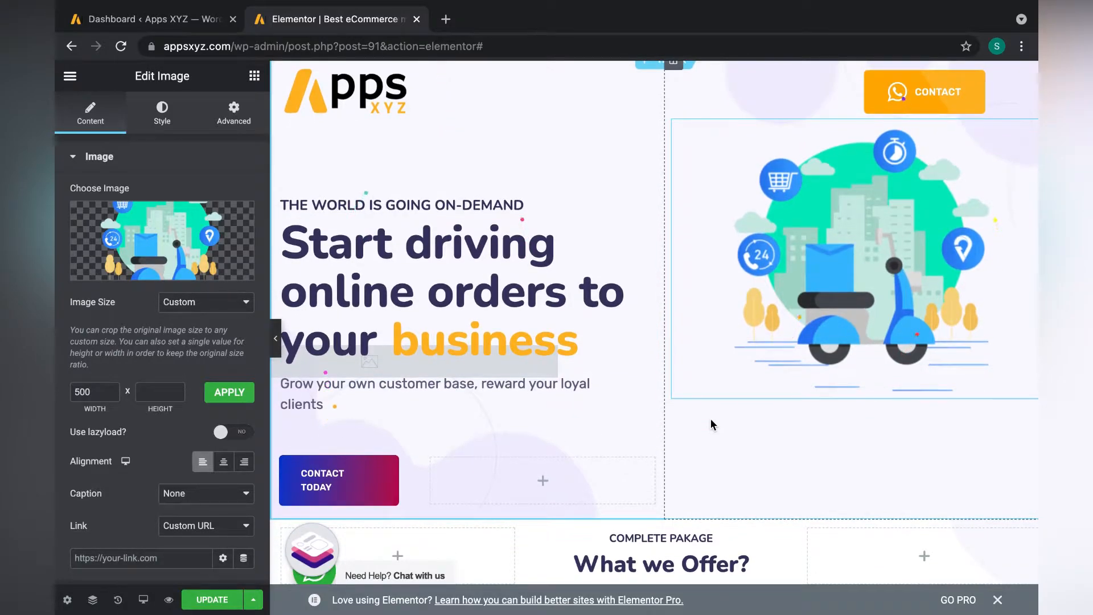
scroll(473, 398, down, 3)
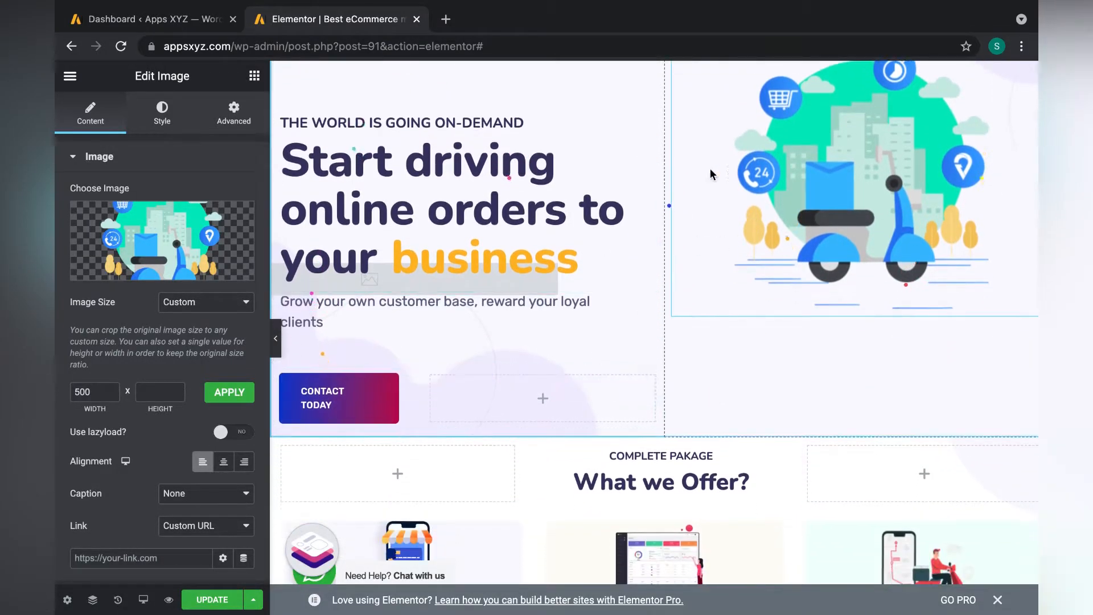
Open the widget library for the empty column beside the Contact Today button and browse the Basic and GT3 Core widgets.
click(543, 402)
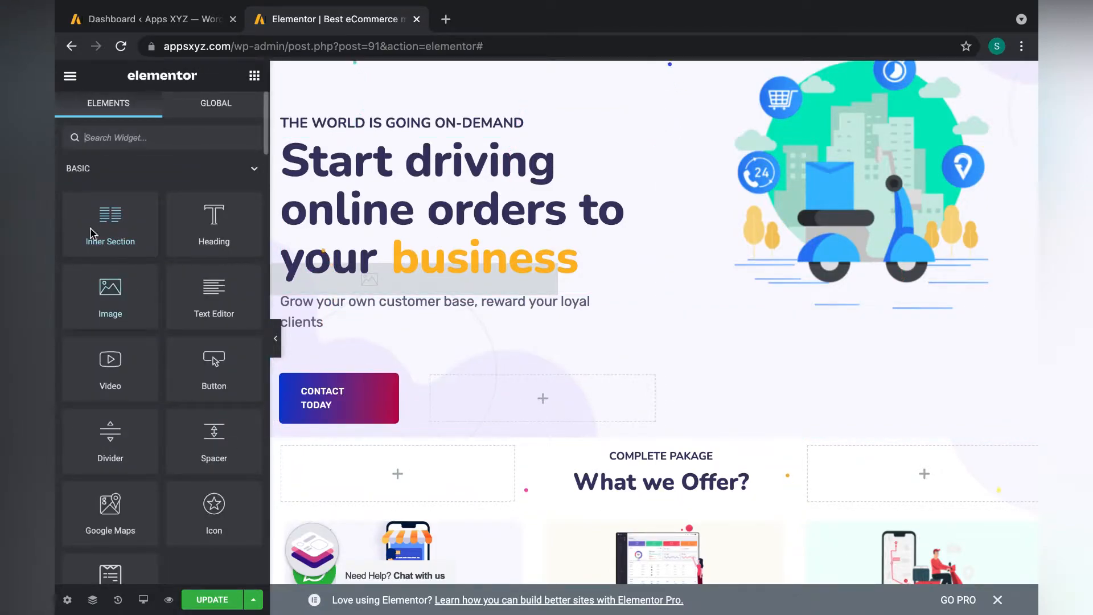
scroll(157, 300, down, 1)
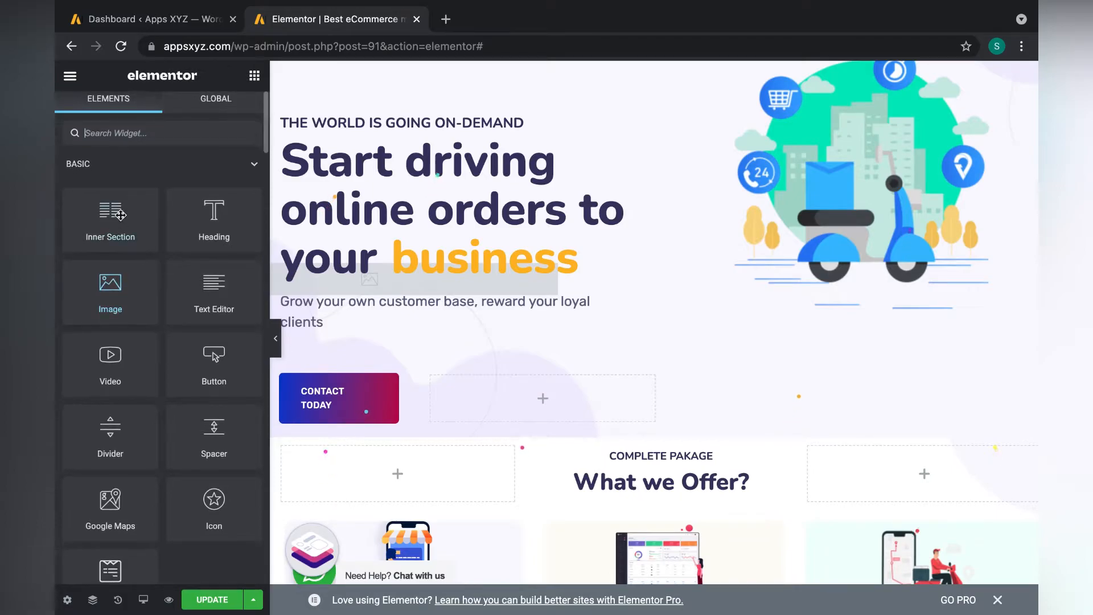
scroll(175, 343, down, 1)
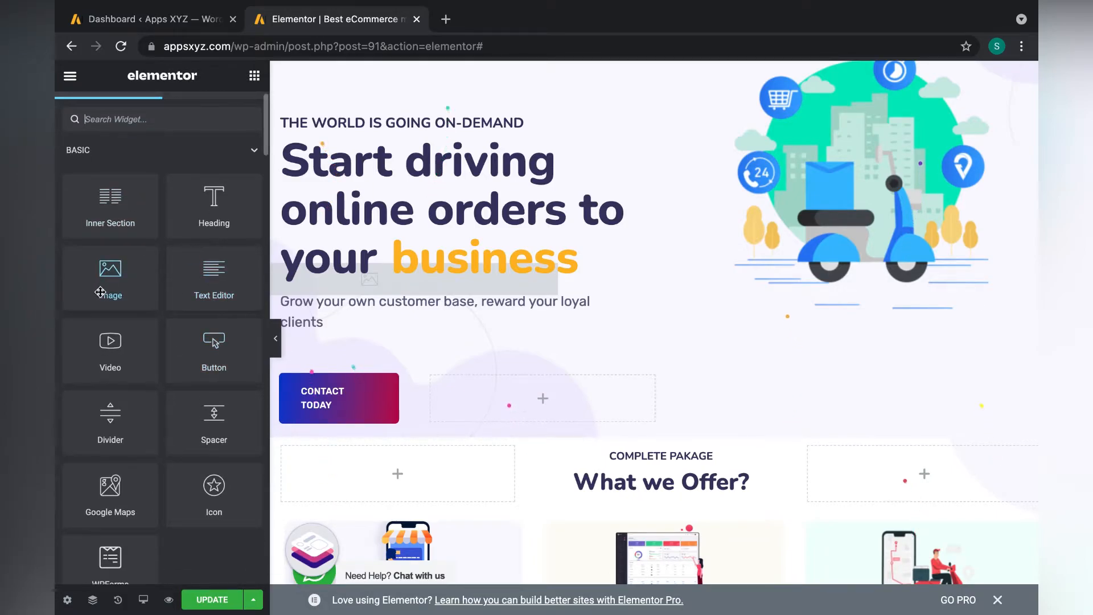
scroll(120, 353, down, 2)
scroll(108, 398, down, 3)
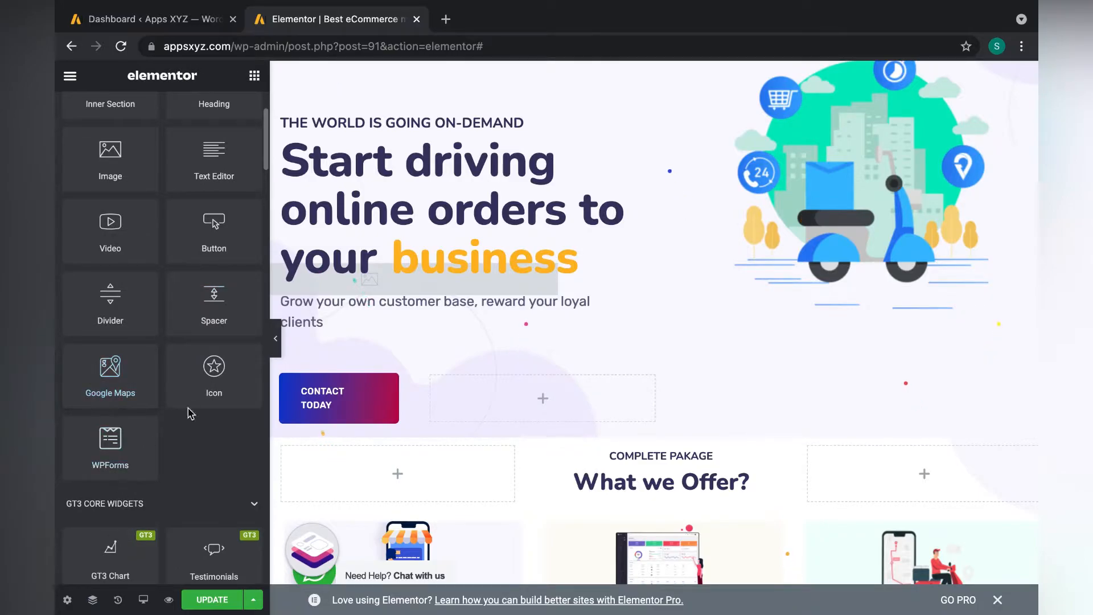
scroll(195, 408, down, 12)
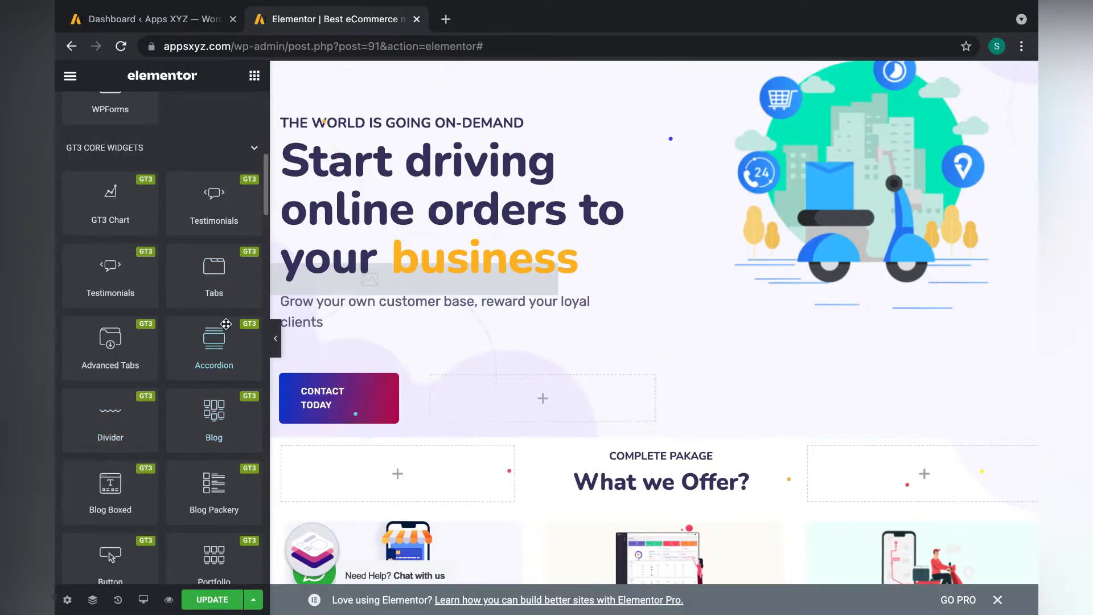
scroll(136, 358, up, 9)
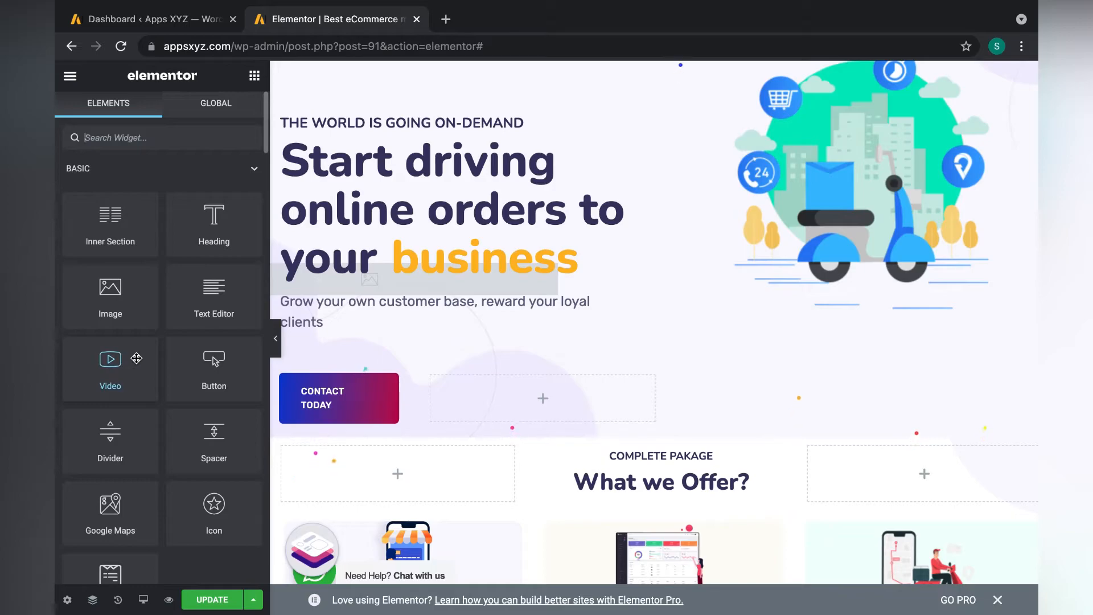
Add an Image widget to the empty column beside the Contact Today button and insert the Super Fast Website image from the media library.
scroll(136, 358, down, 1)
drag(109, 268, 566, 393)
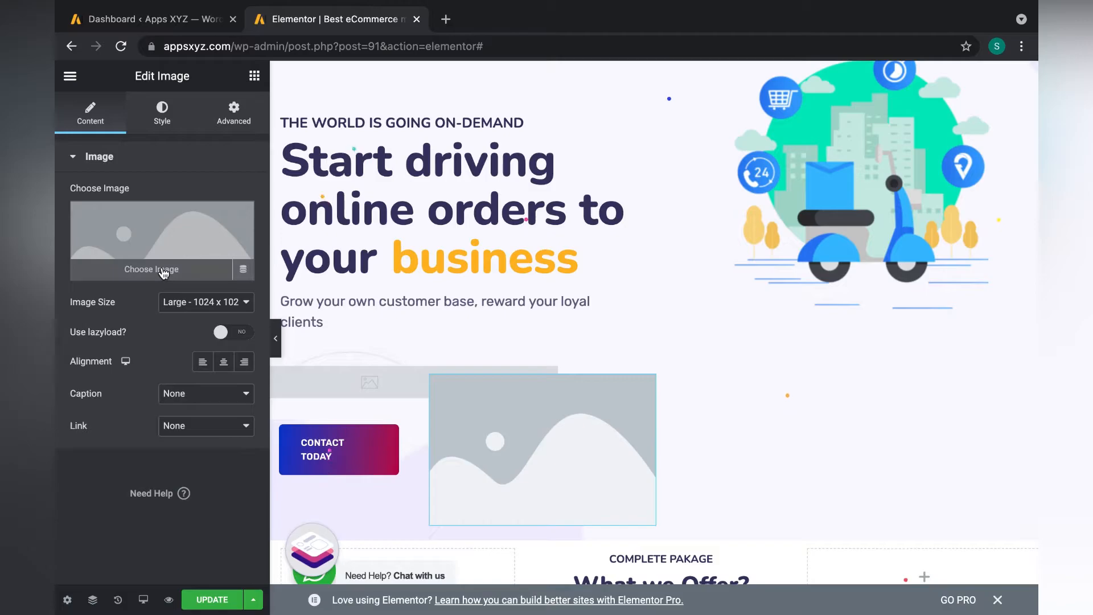
click(164, 272)
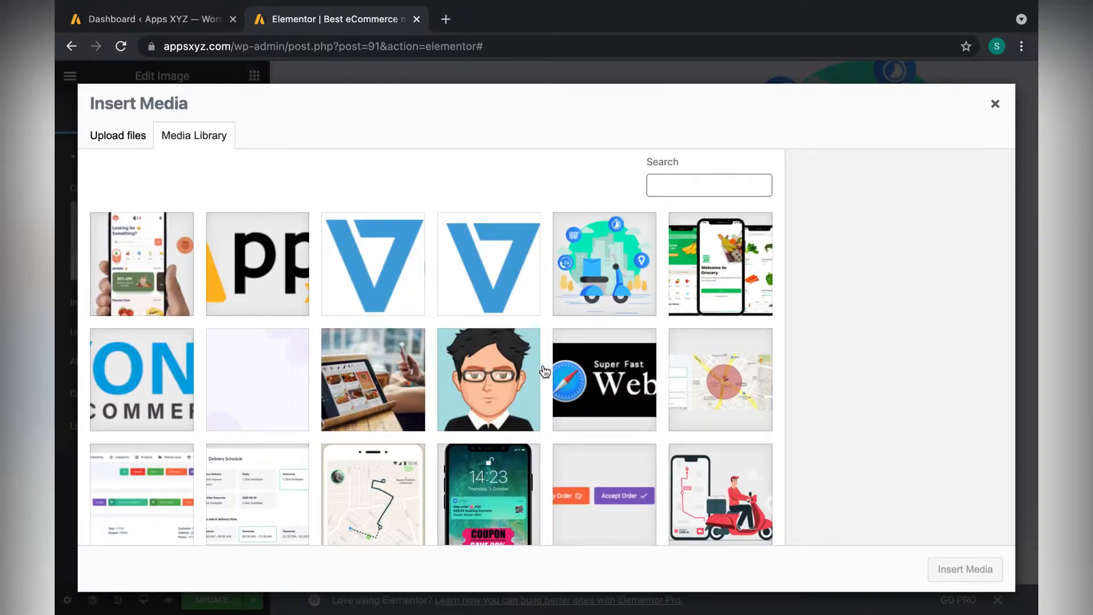
click(614, 391)
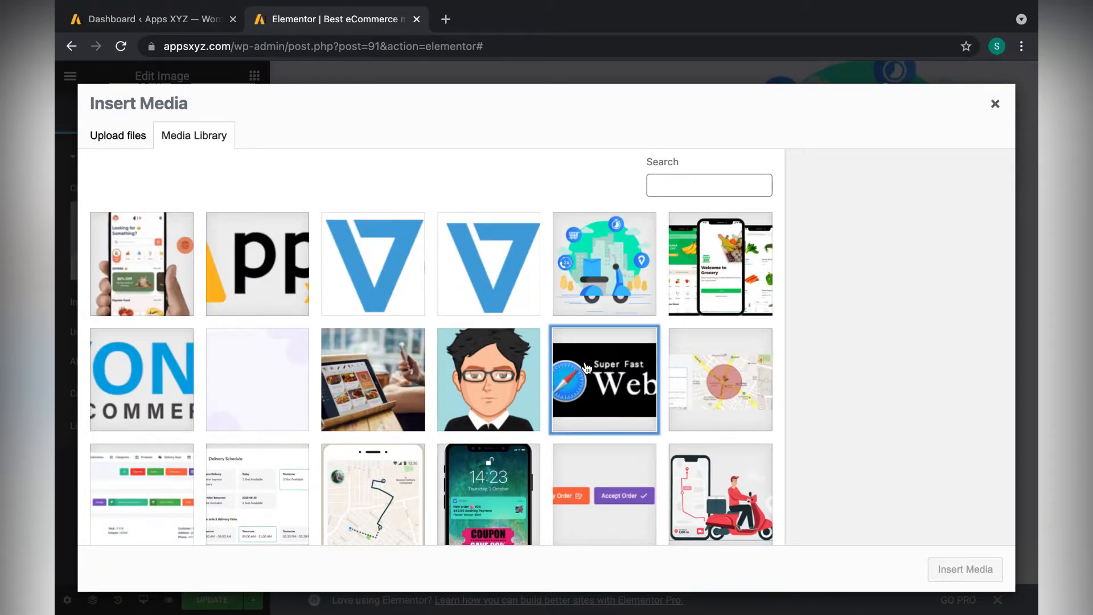
click(636, 393)
click(974, 570)
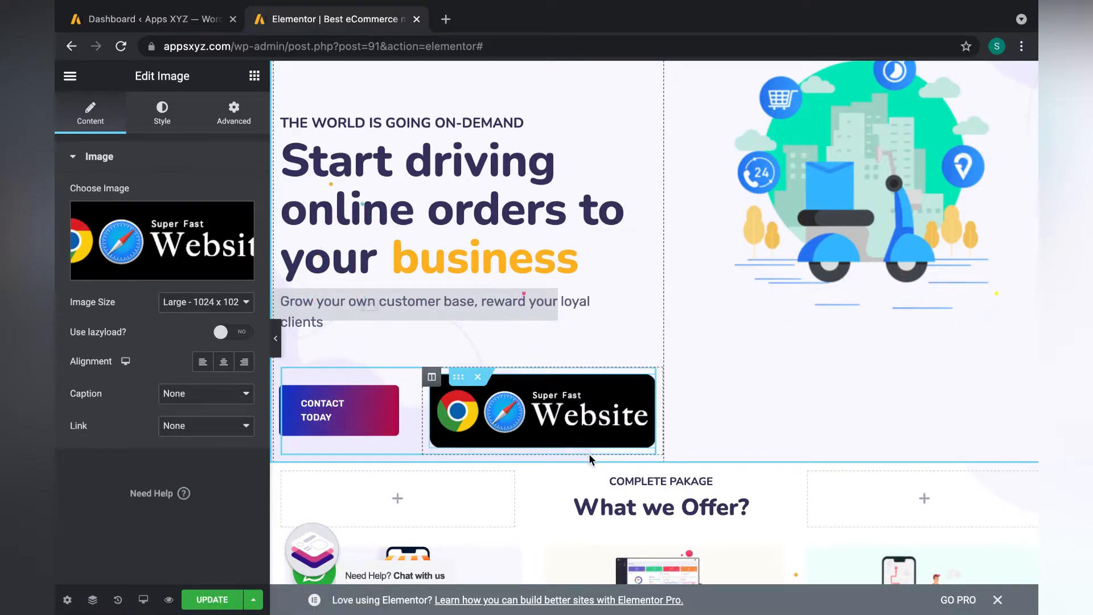
Move the Super Fast Website image out of its column to directly beneath the "Grow your own customer base" text, above the Contact Today row.
click(543, 412)
drag(543, 411, 342, 344)
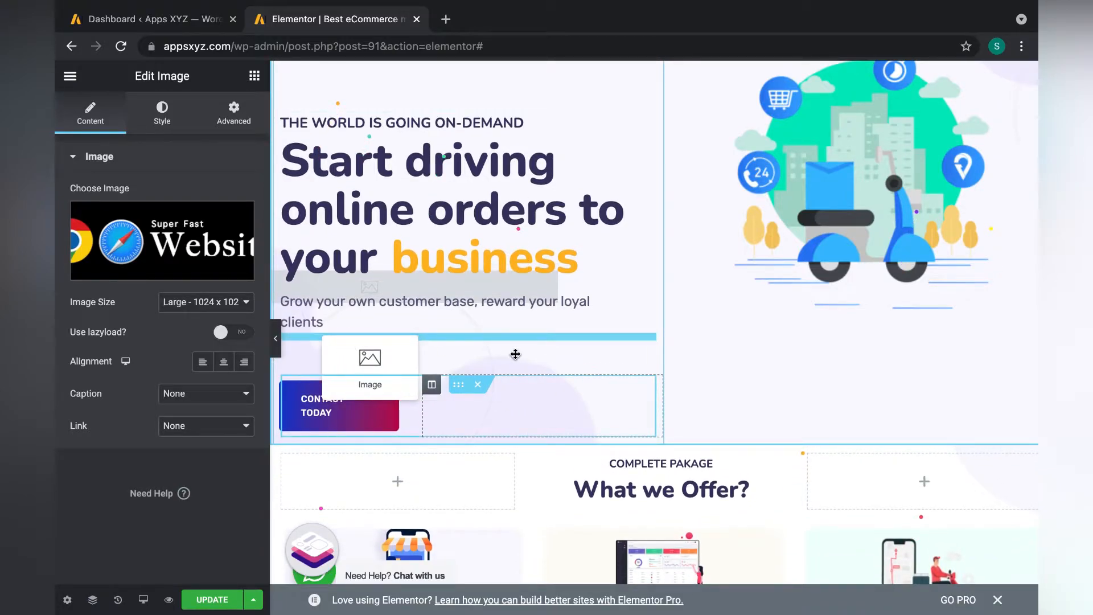
drag(524, 355, 412, 330)
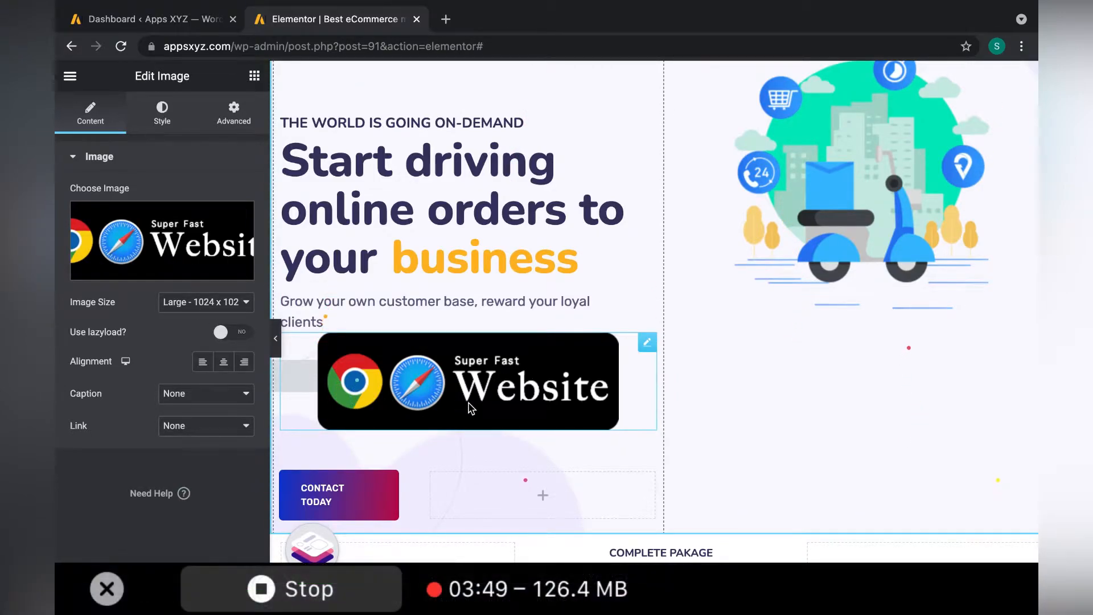
Add a new empty column after the Delivery Staff App column in the What we Offer section.
scroll(694, 517, up, 2)
scroll(694, 517, down, 8)
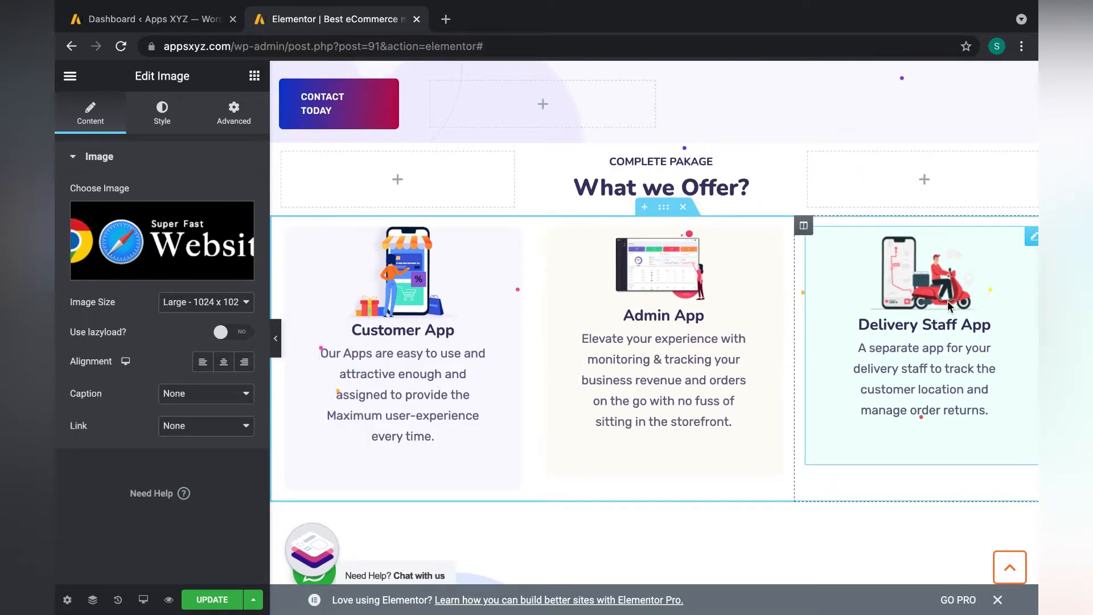
right_click(803, 230)
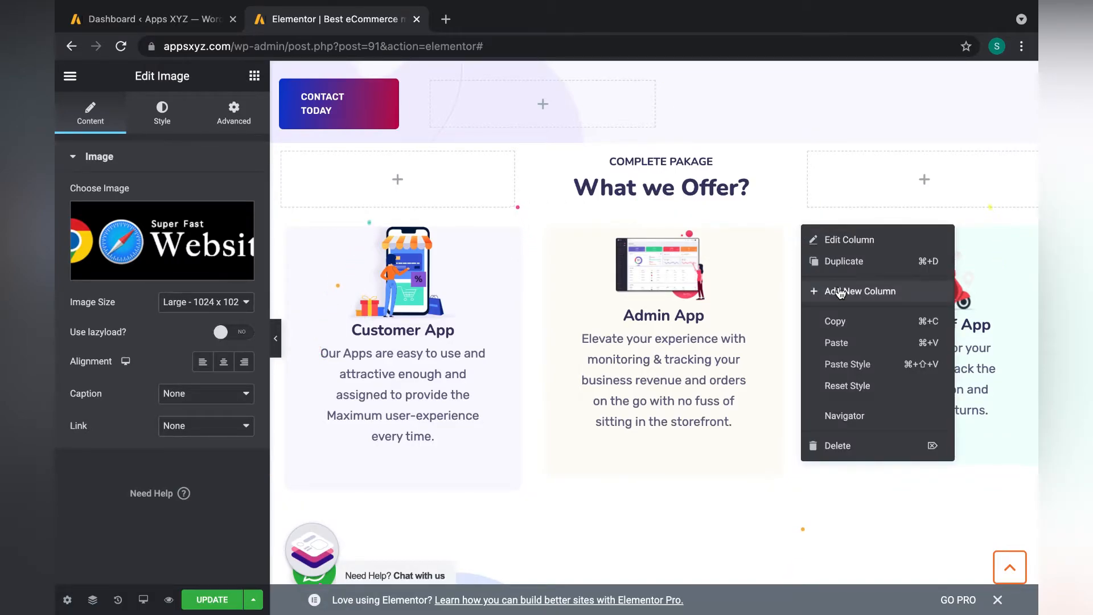
click(912, 293)
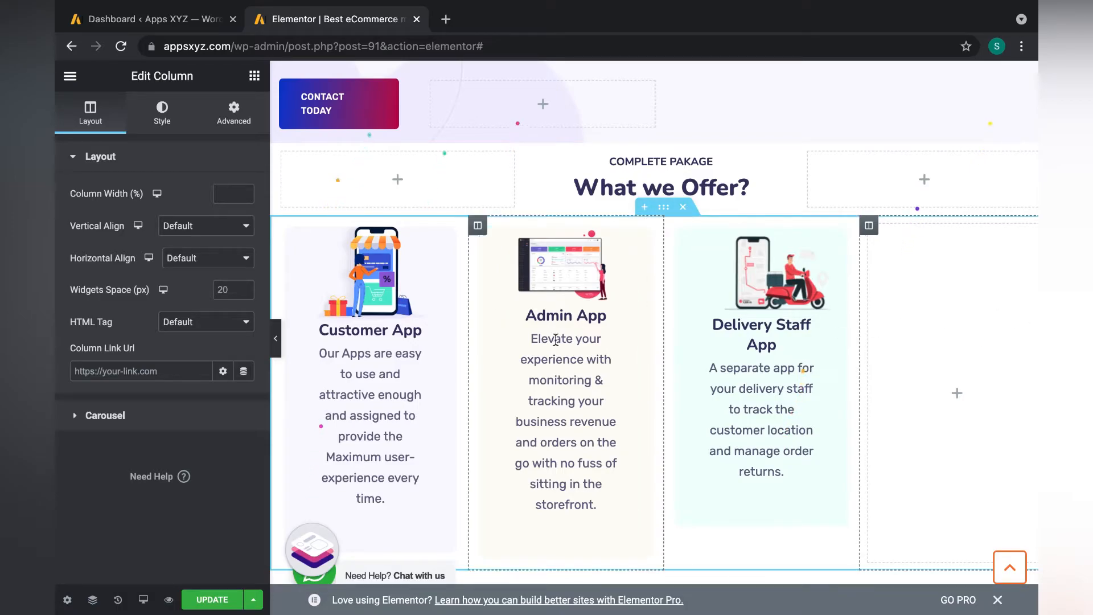
Set the browser zoom to 80% to fit all four offer columns in view.
click(1022, 48)
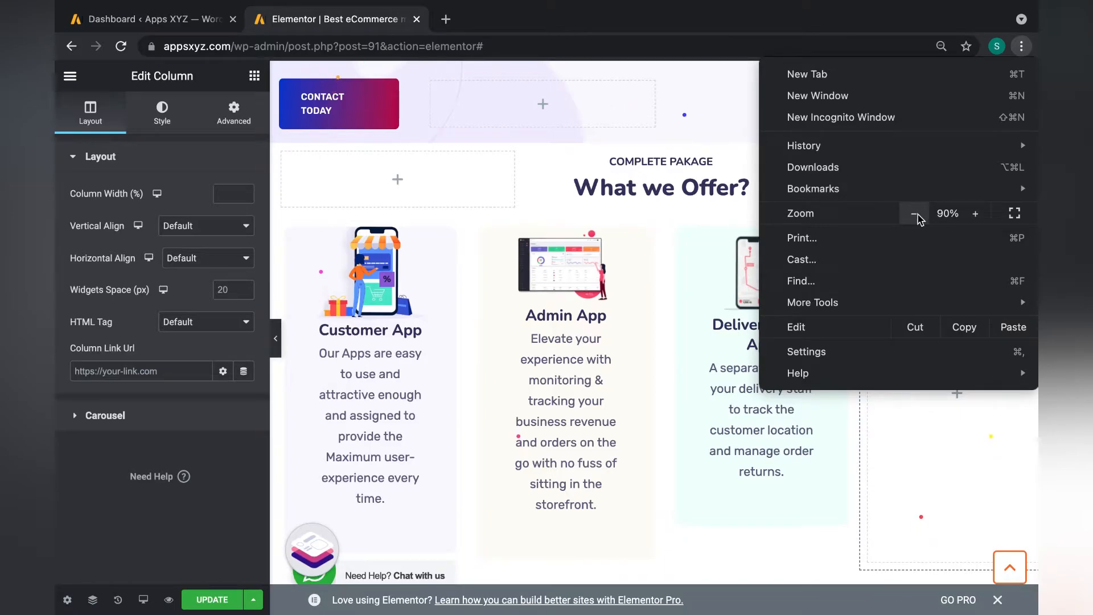
click(916, 215)
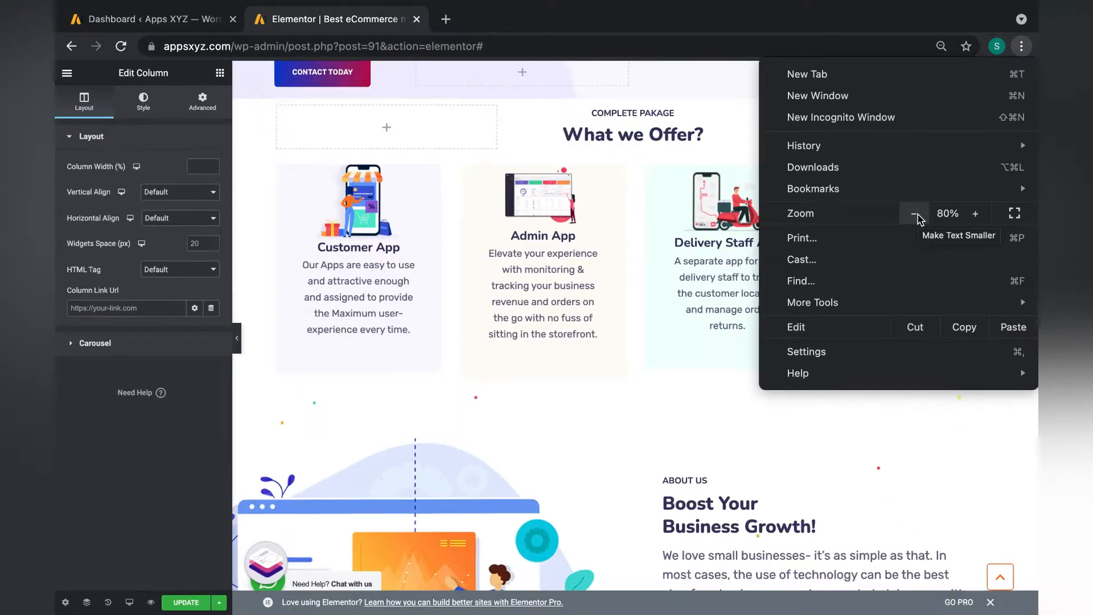
click(652, 410)
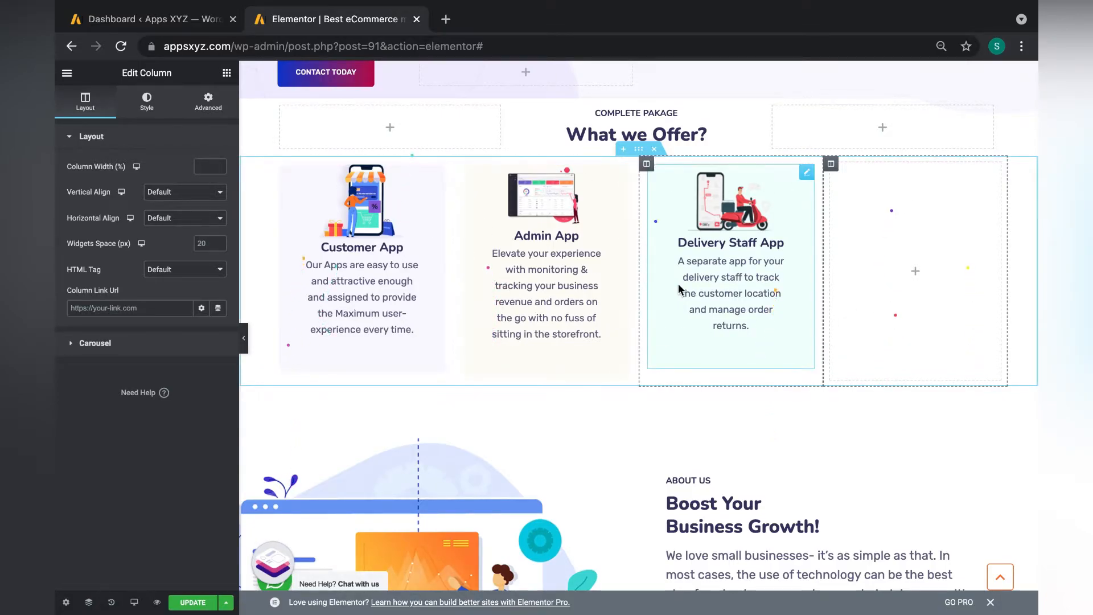
Duplicate the Delivery Staff App image box and move the copy into the empty fourth column.
right_click(749, 214)
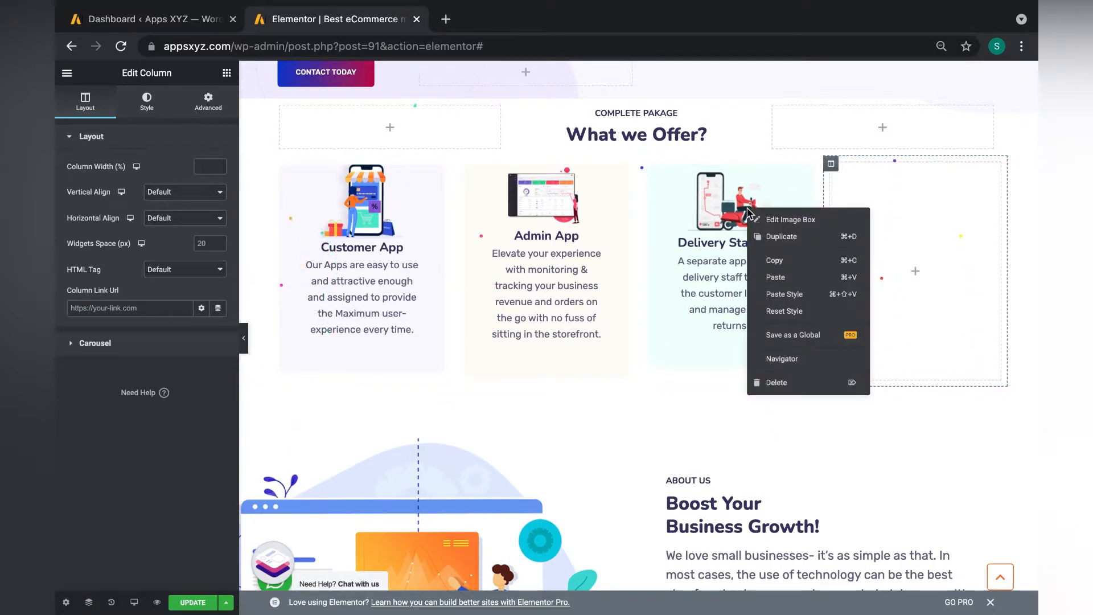
click(808, 246)
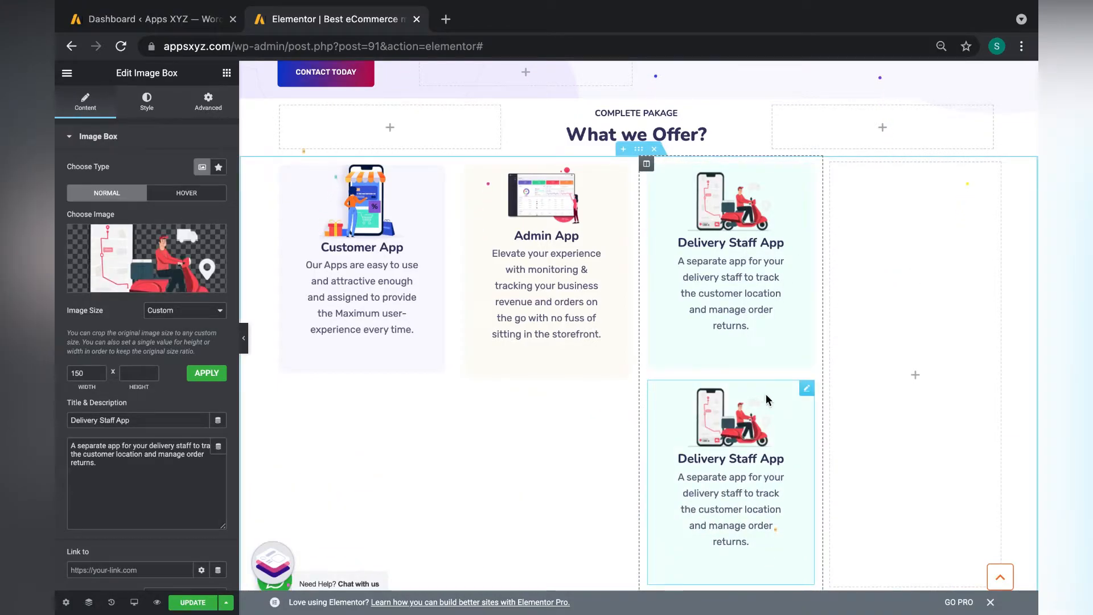
drag(768, 400, 903, 249)
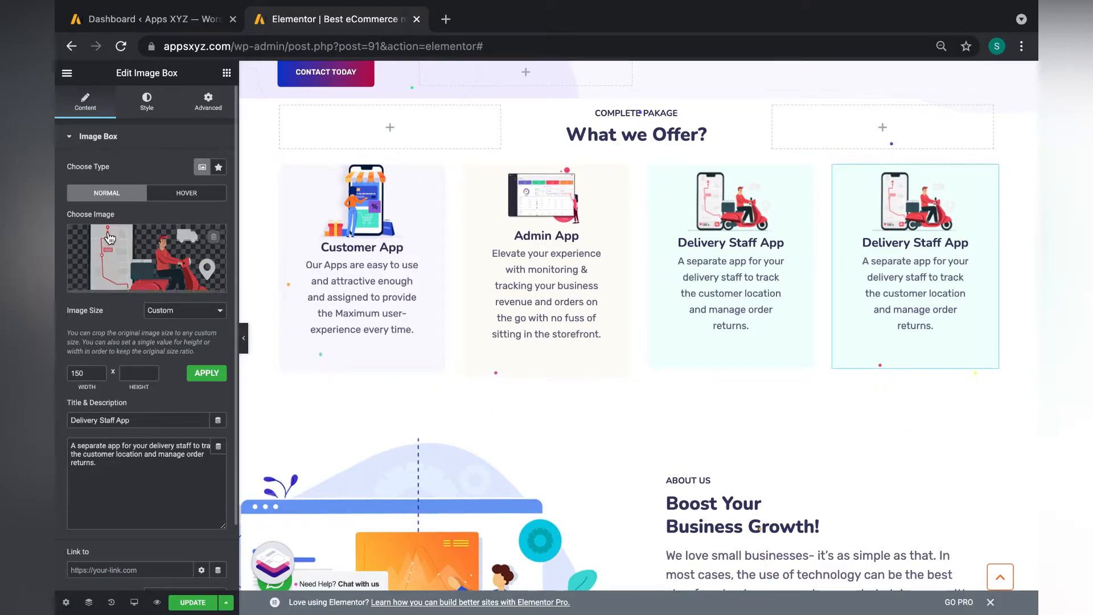
Replace the image of the Delivery Staff App copy in the fourth column with the orange server icon from the media library.
click(138, 283)
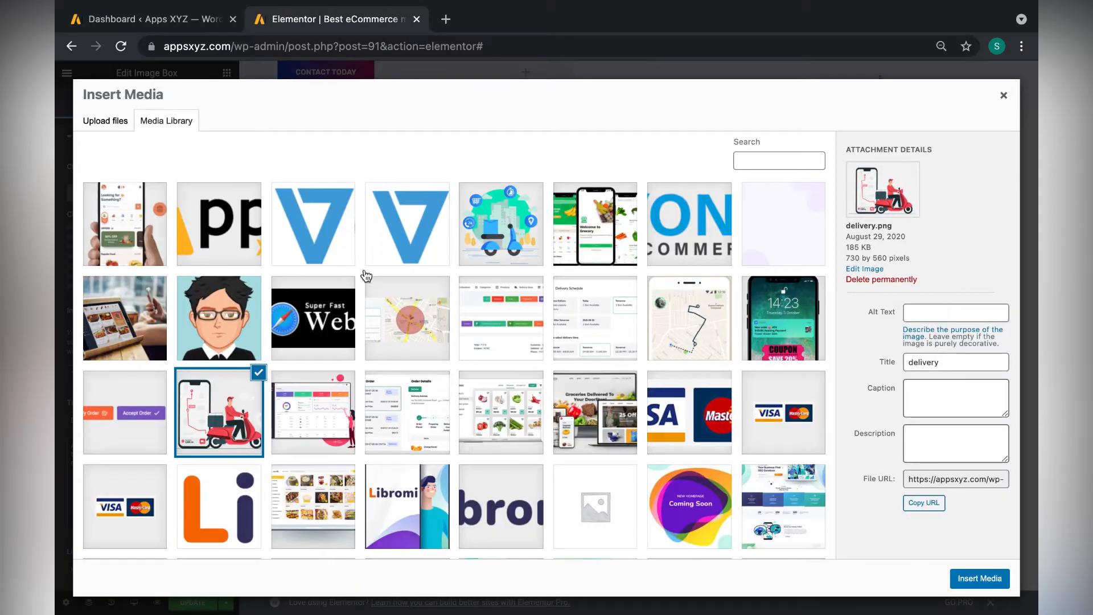
scroll(318, 371, down, 3)
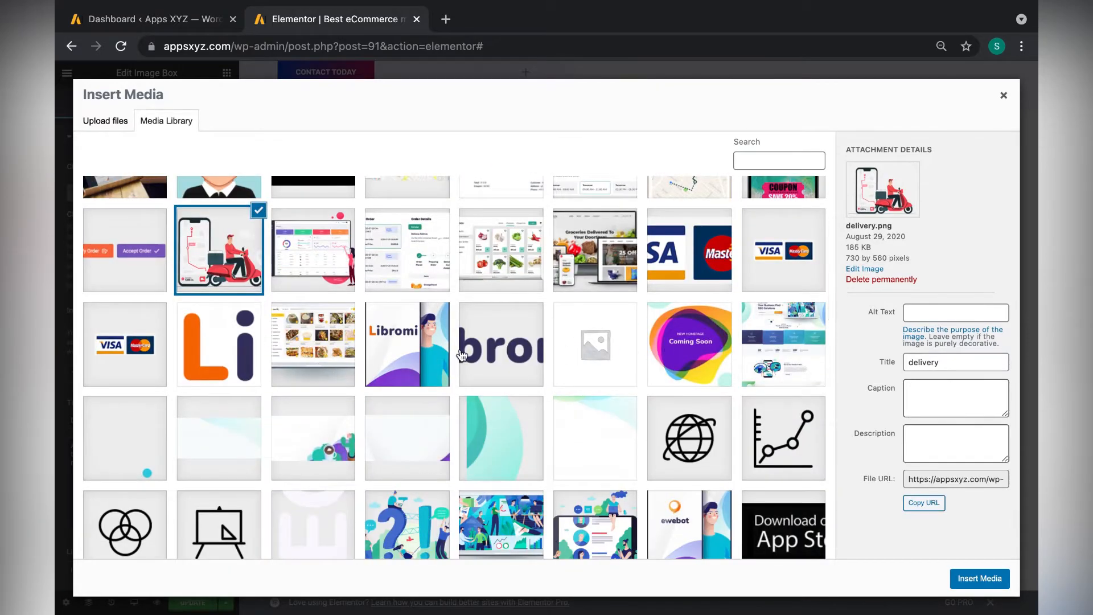
scroll(382, 366, down, 5)
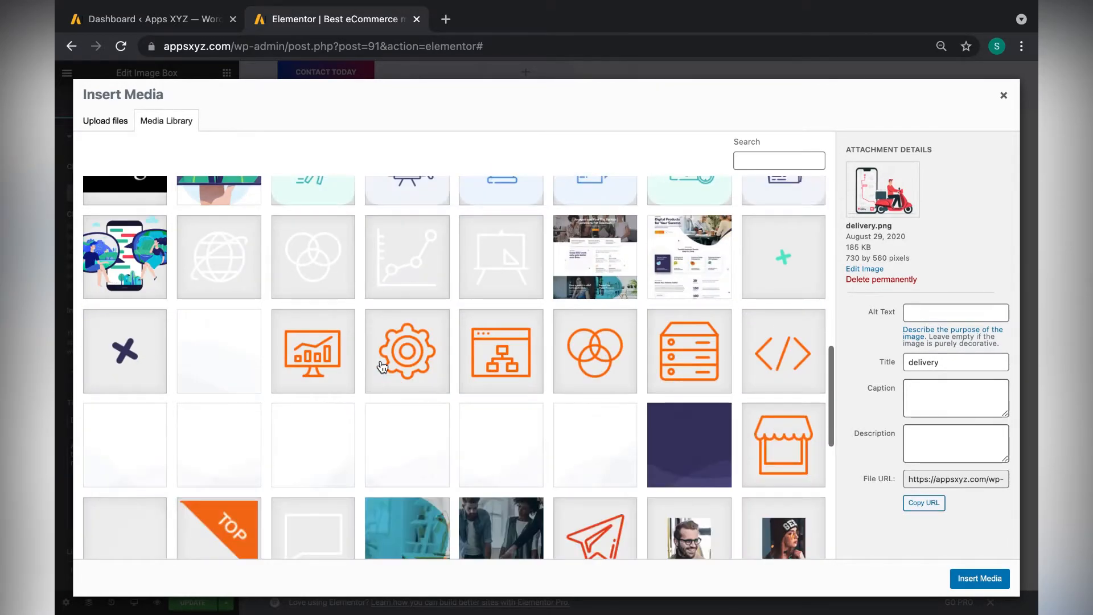
click(677, 358)
click(677, 358)
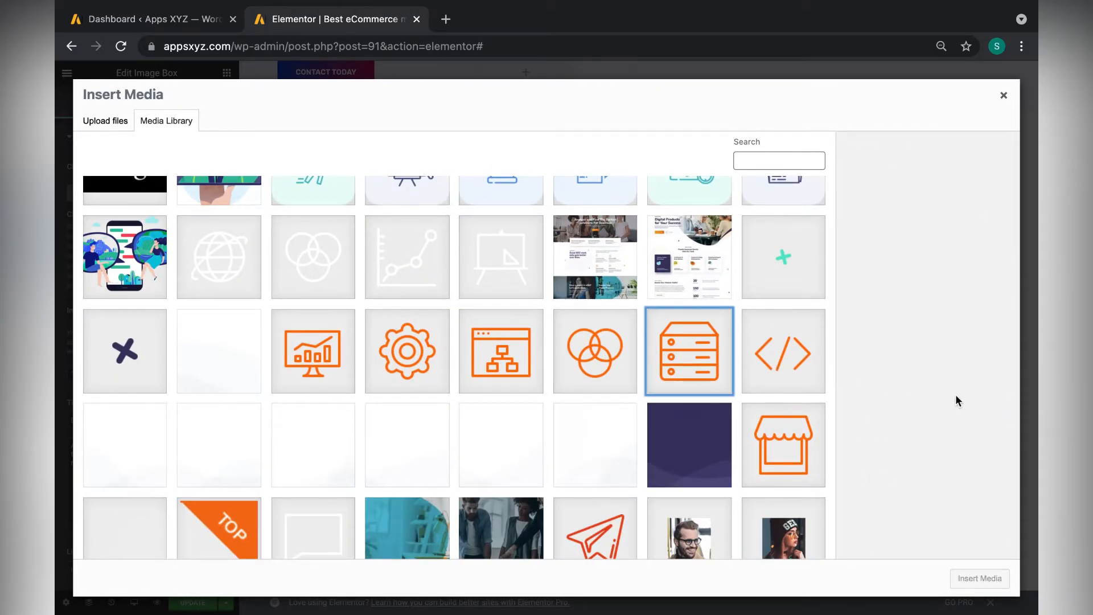
click(698, 381)
click(971, 579)
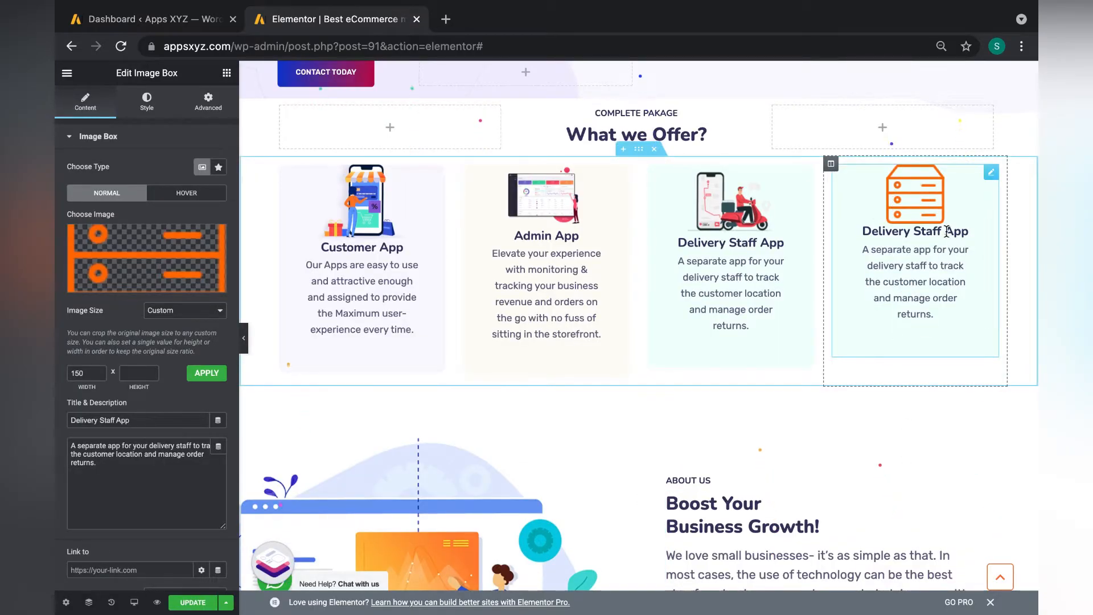
triple_click(905, 231)
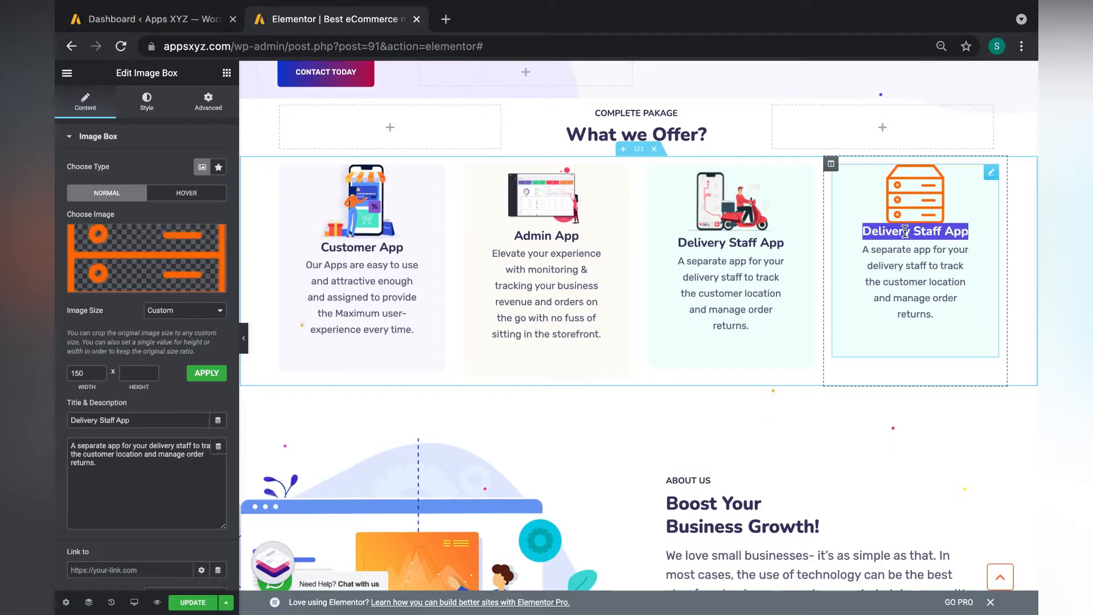
triple_click(901, 280)
click(915, 331)
click(707, 358)
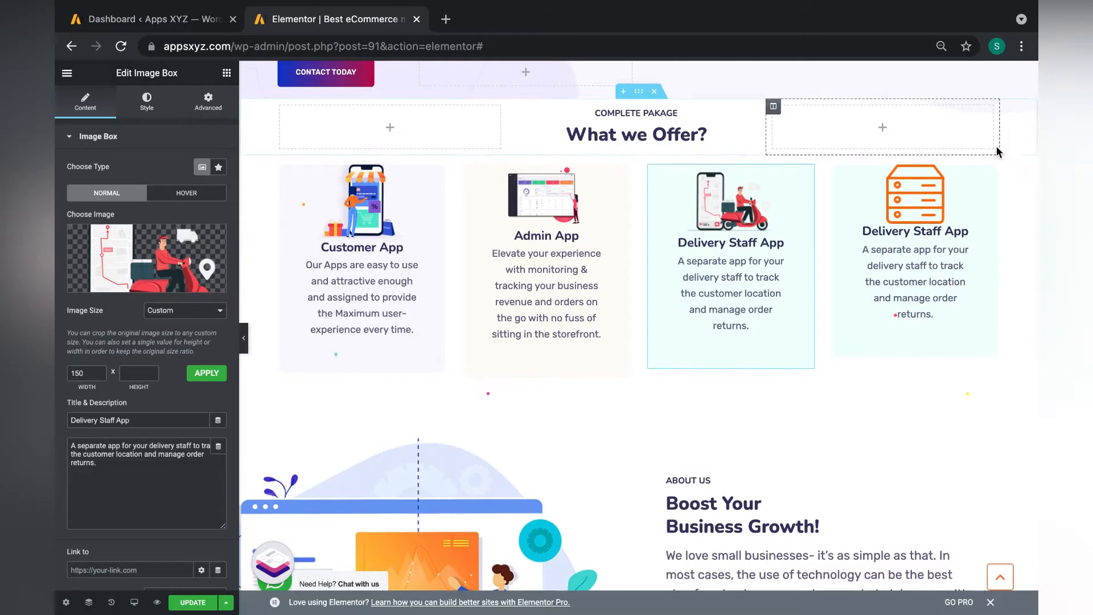
Duplicate the whole section holding the four app image boxes.
right_click(1016, 170)
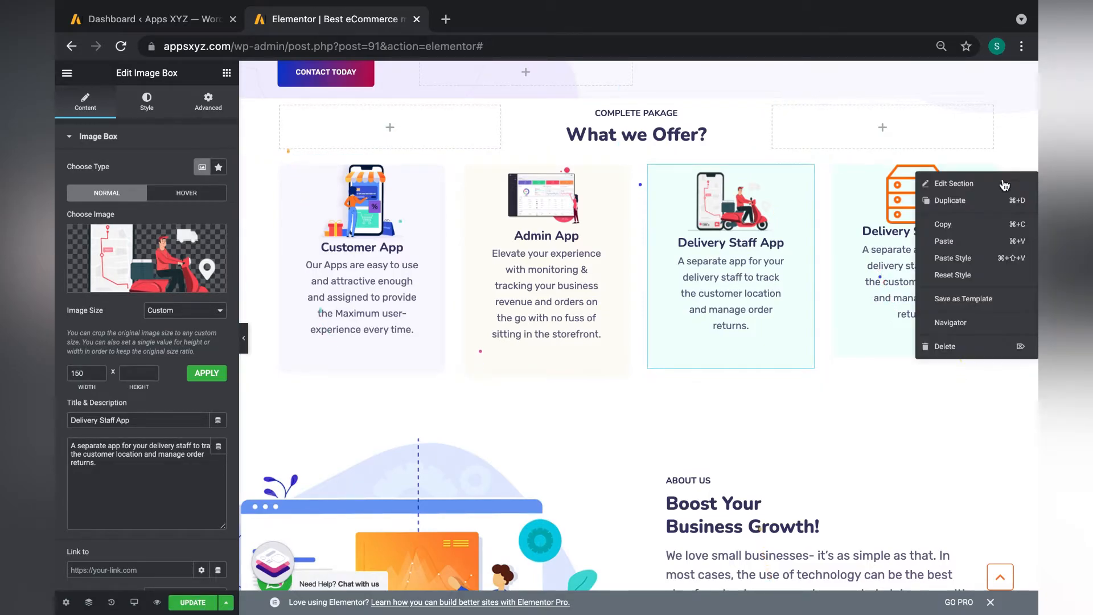
click(988, 199)
scroll(866, 407, down, 3)
scroll(866, 407, up, 4)
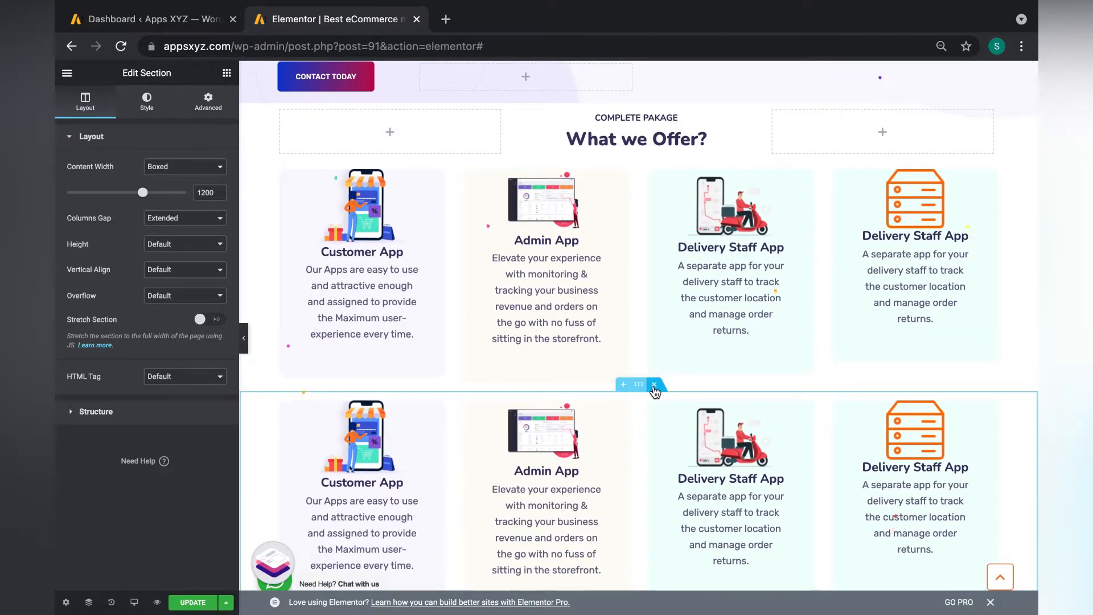
Delete the scooter Delivery Staff App box and its emptied third column from the duplicated section.
right_click(717, 453)
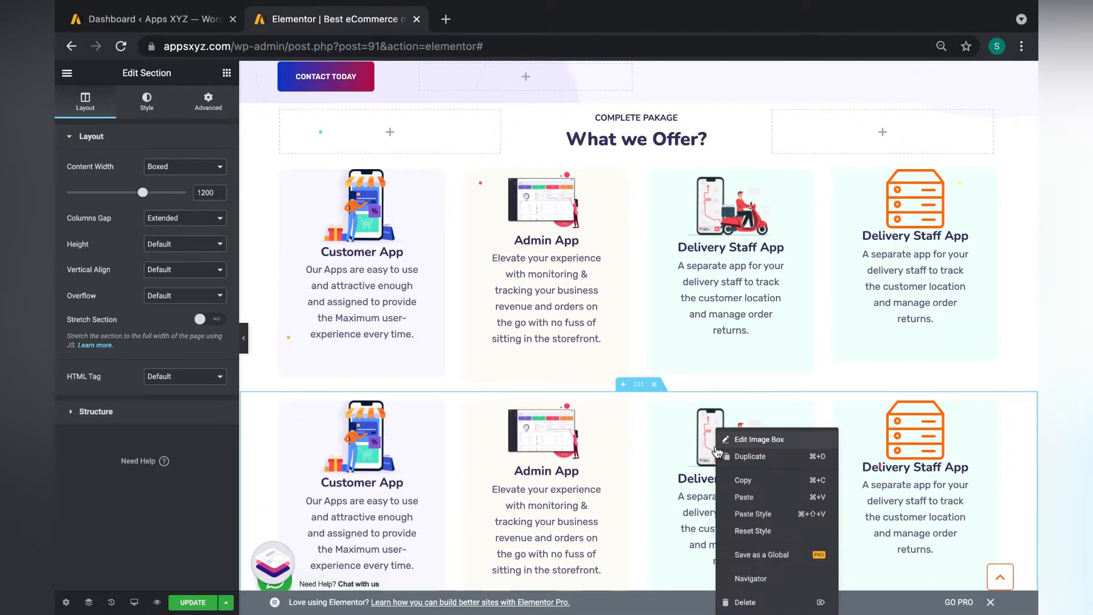
click(757, 602)
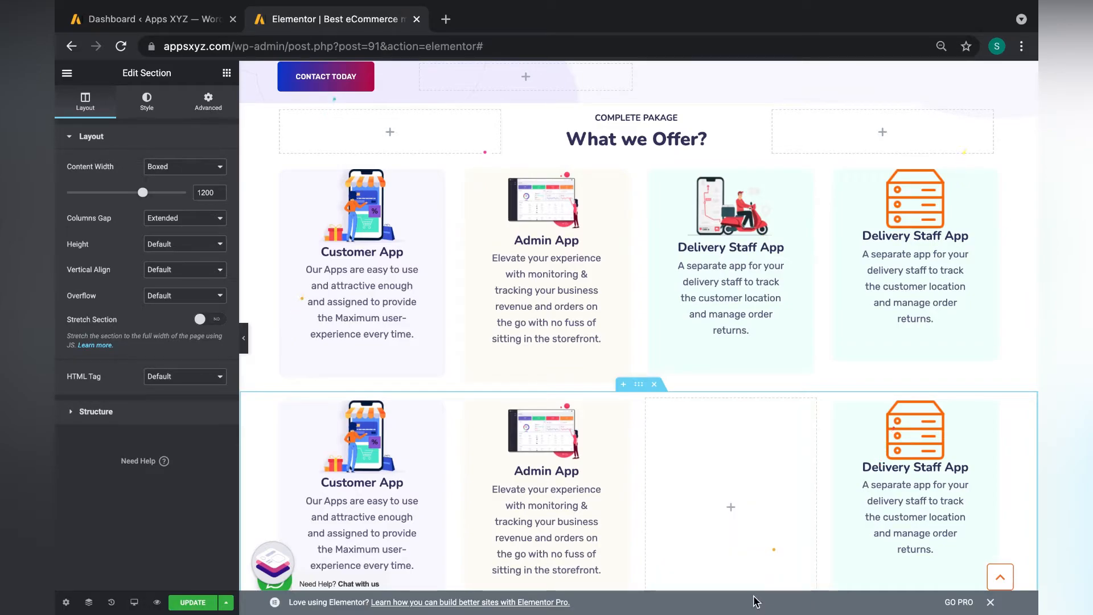
right_click(731, 459)
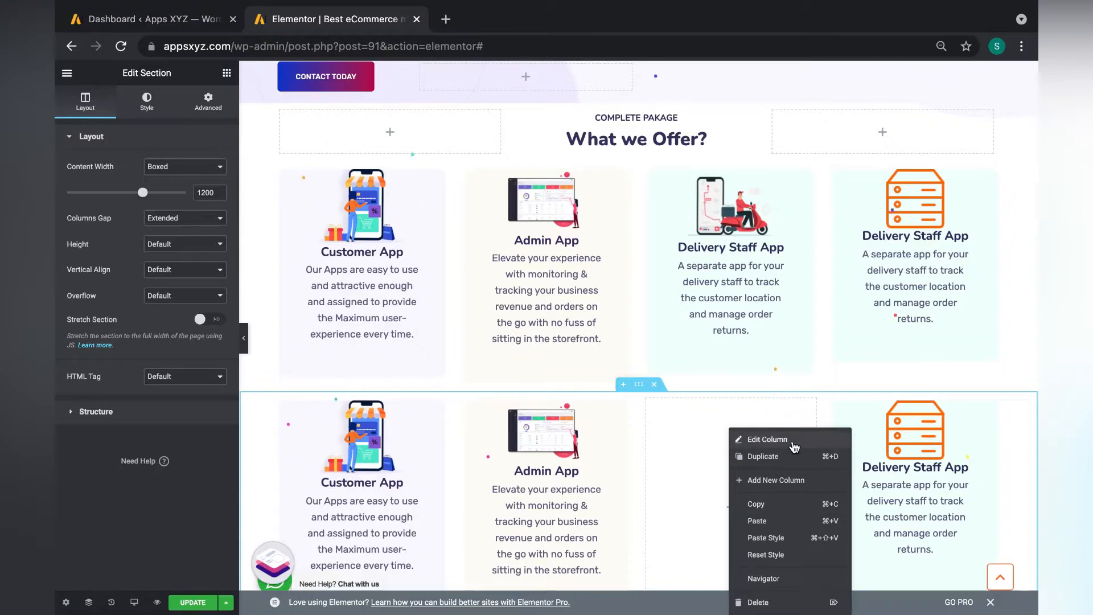
click(763, 576)
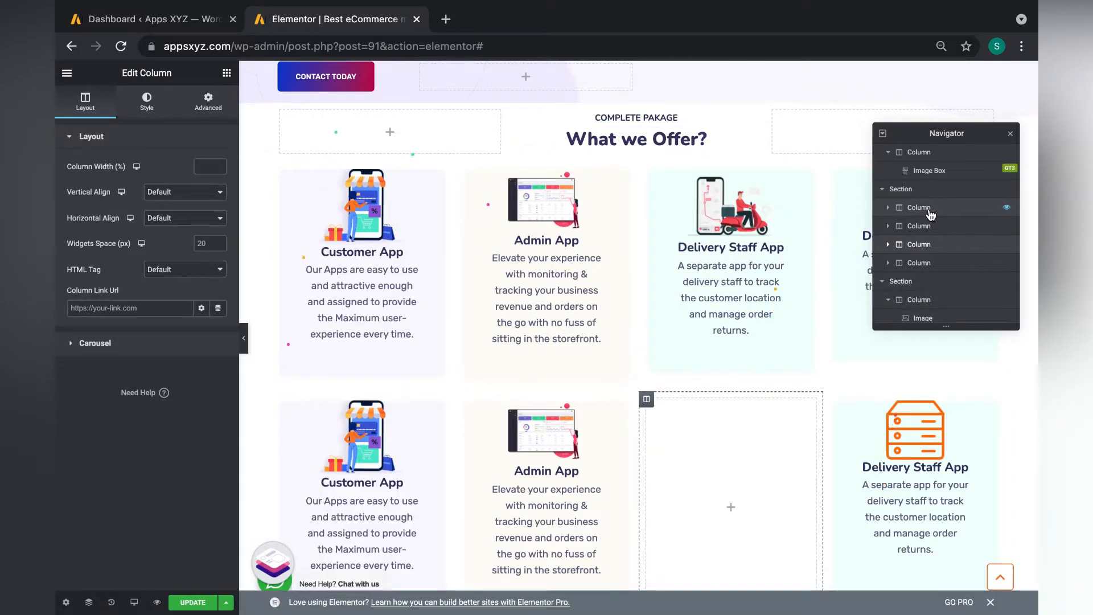
right_click(944, 246)
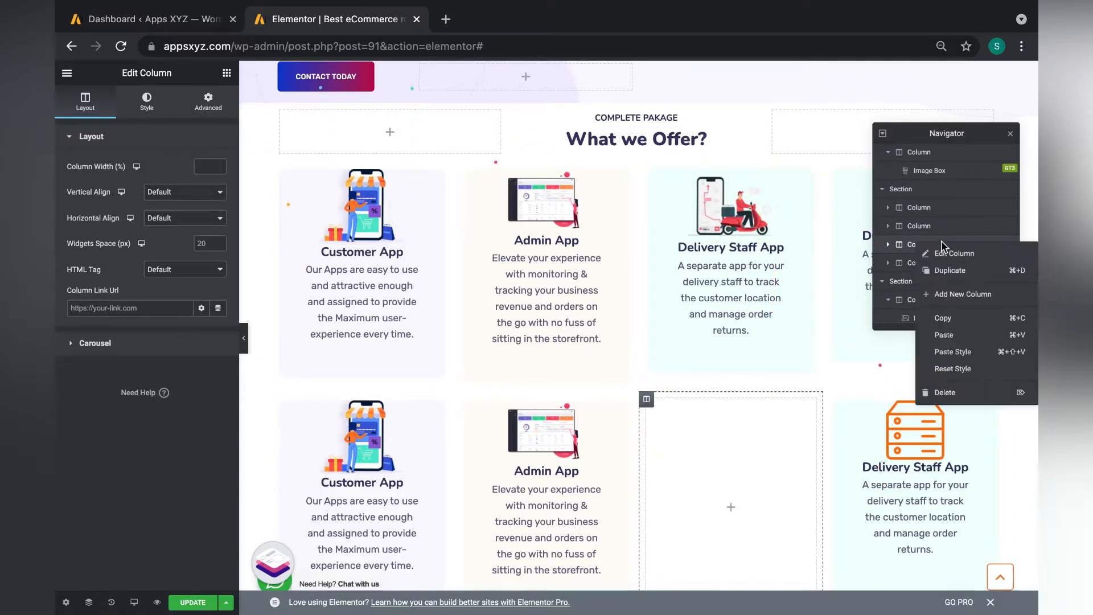
click(948, 394)
scroll(681, 486, down, 2)
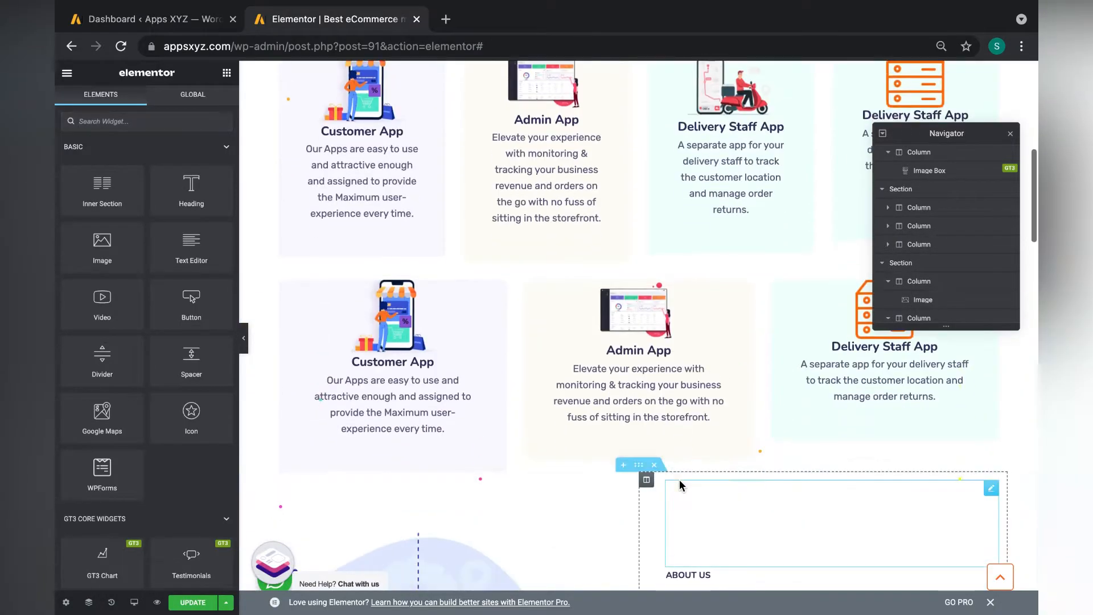
Delete the duplicated section's last column, the Delivery Staff App with the server icon, and close the Navigator.
scroll(681, 484, up, 1)
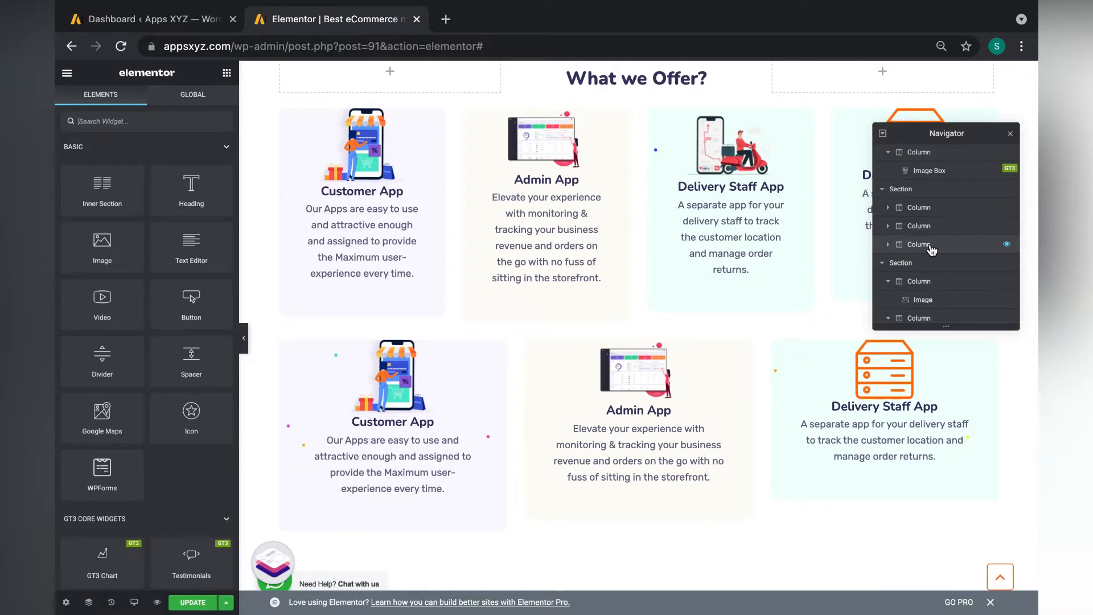
right_click(928, 246)
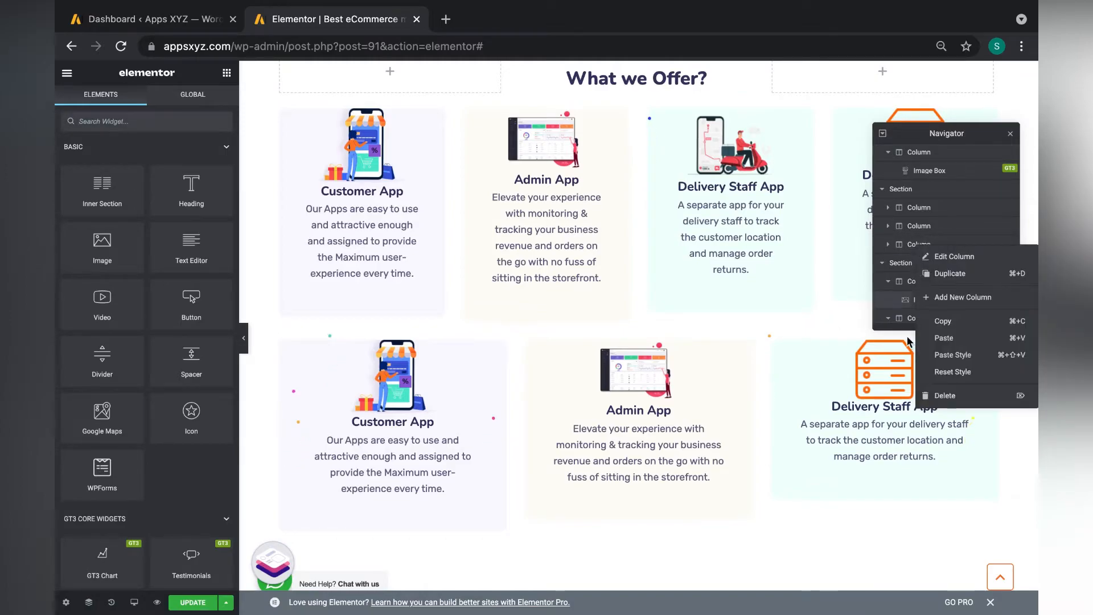
click(957, 398)
scroll(725, 459, down, 1)
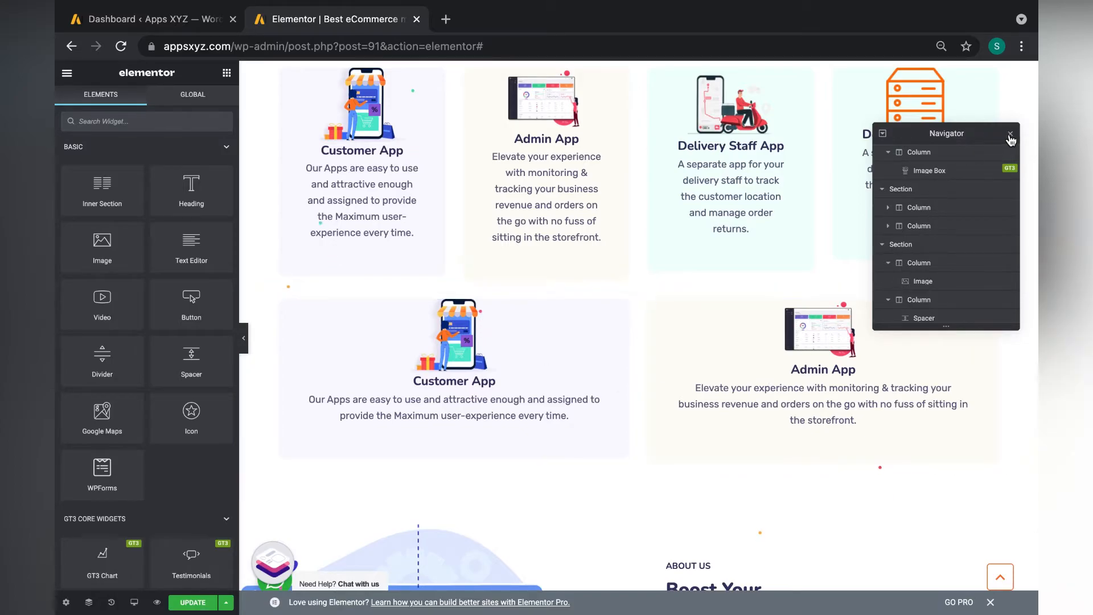
scroll(726, 361, up, 1)
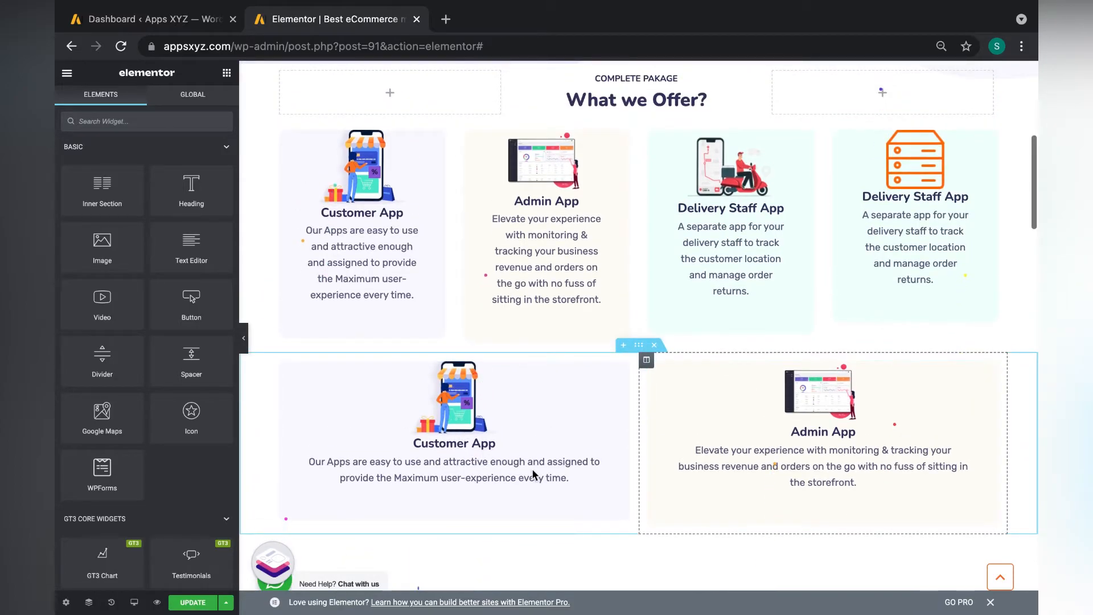
scroll(655, 481, down, 5)
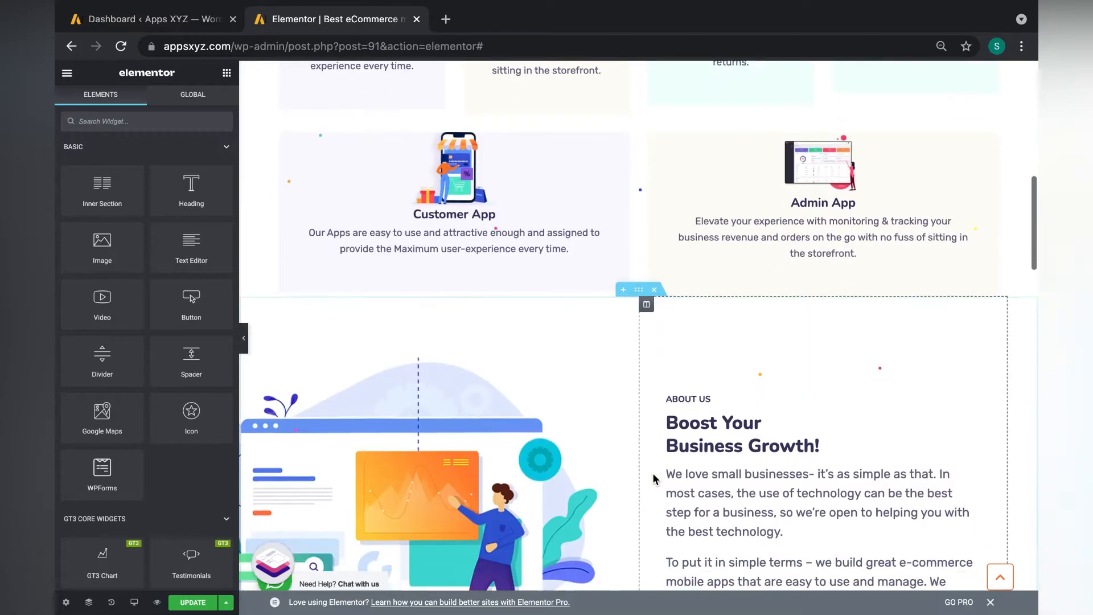
Add a new section with two equal columns in the empty area below the Get Free consulting section.
scroll(653, 476, down, 2)
scroll(653, 476, down, 3)
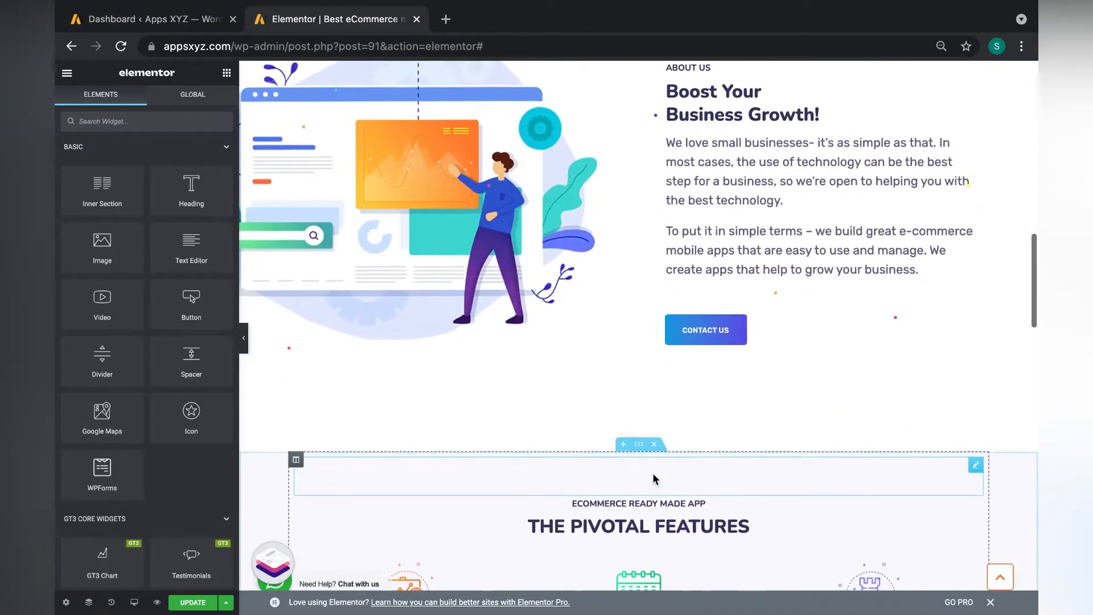
scroll(581, 344, up, 2)
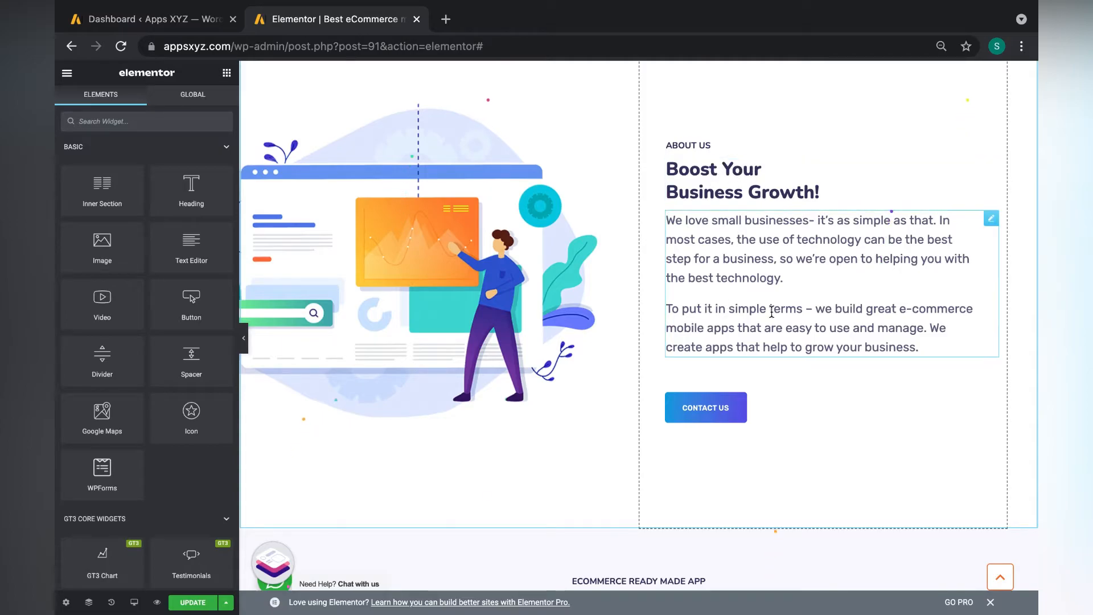
scroll(736, 237, up, 1)
scroll(637, 493, down, 10)
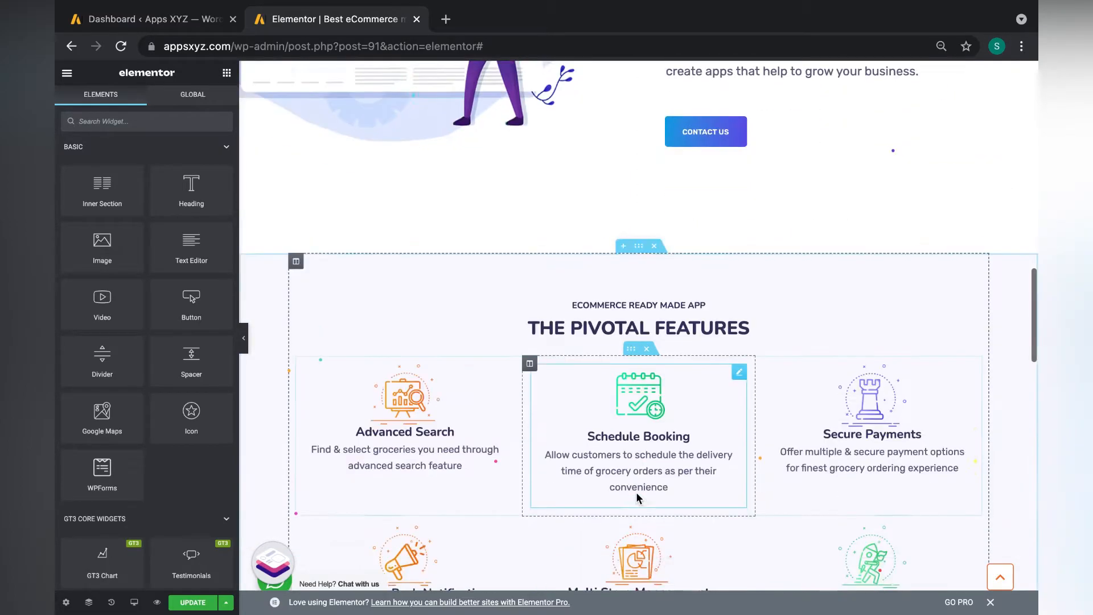
scroll(636, 493, down, 8)
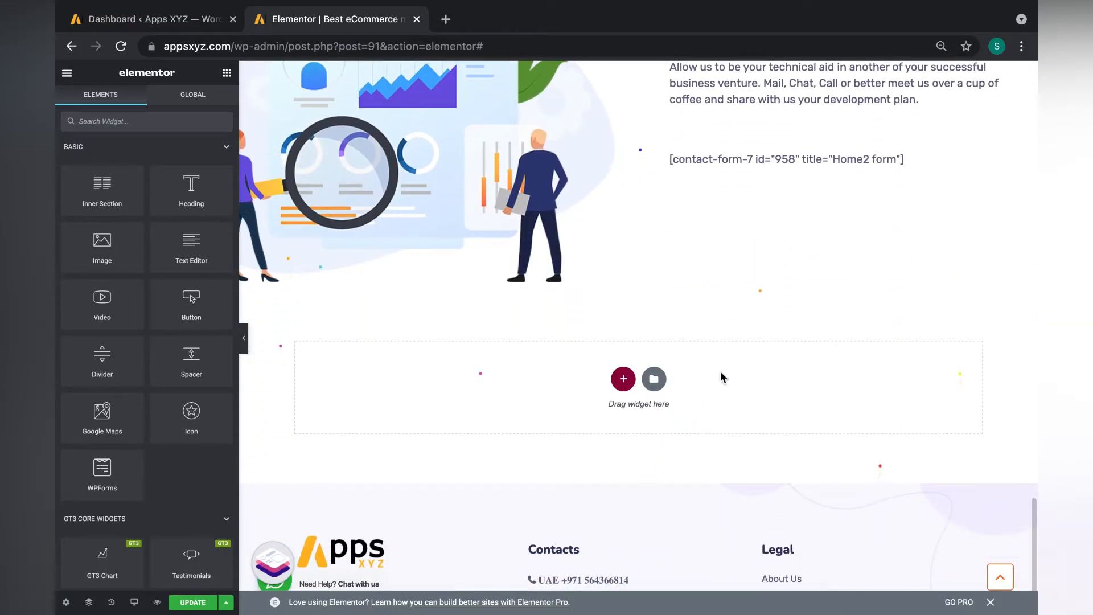
scroll(720, 378, up, 1)
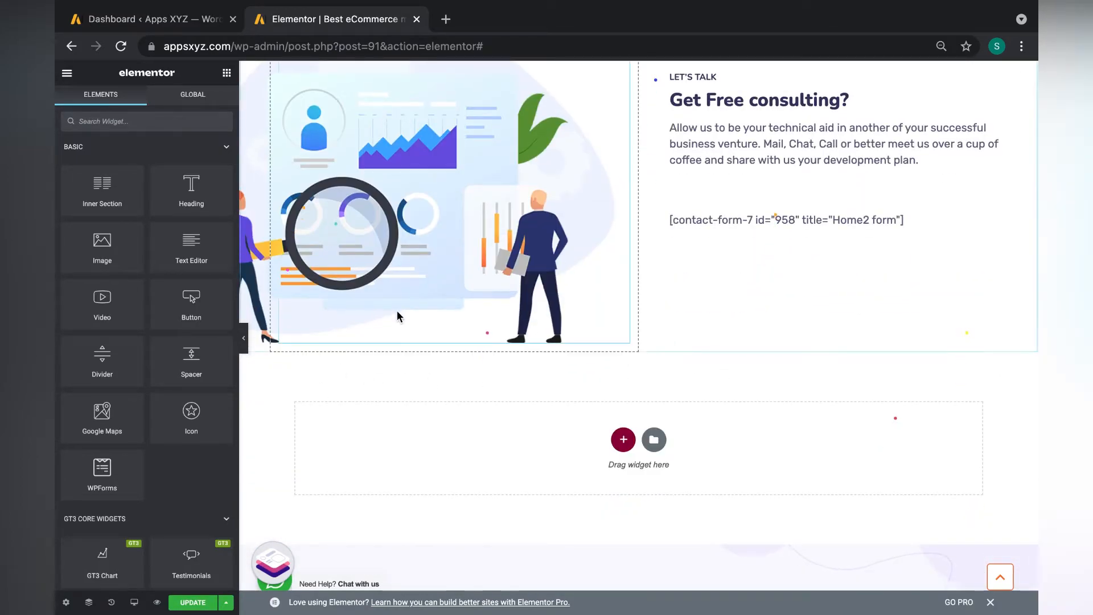
scroll(430, 407, down, 1)
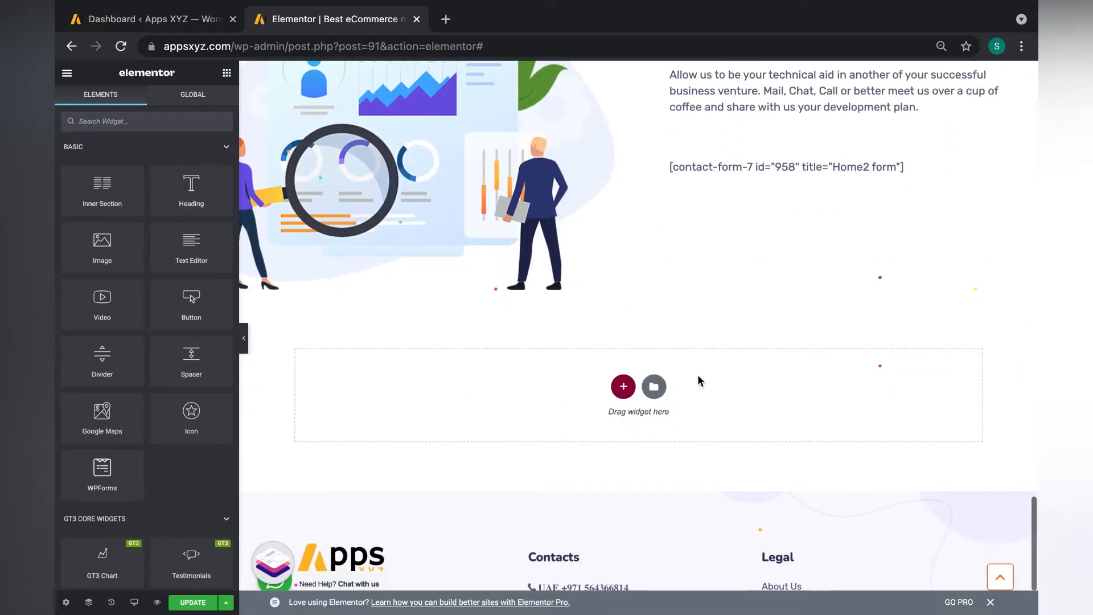
click(624, 387)
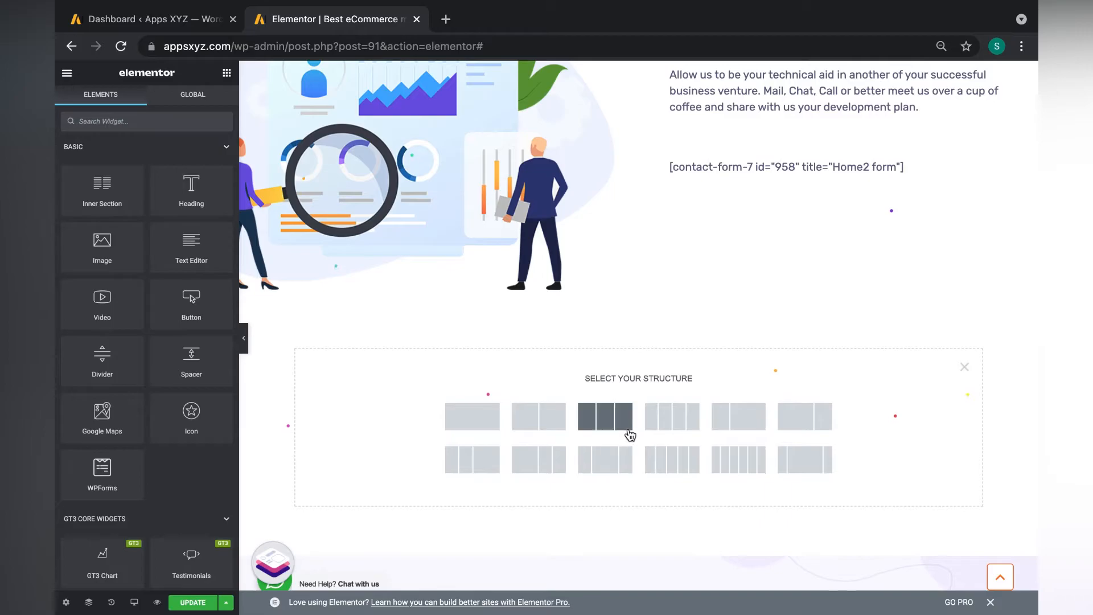
click(542, 422)
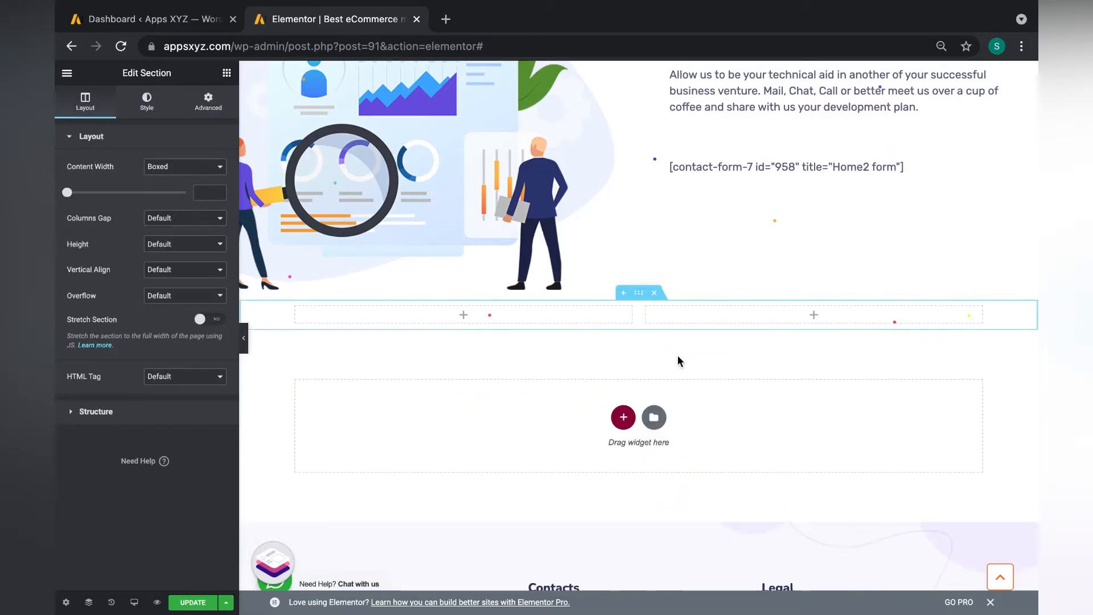
Place an Image widget in the second column of the new two-column section.
click(464, 316)
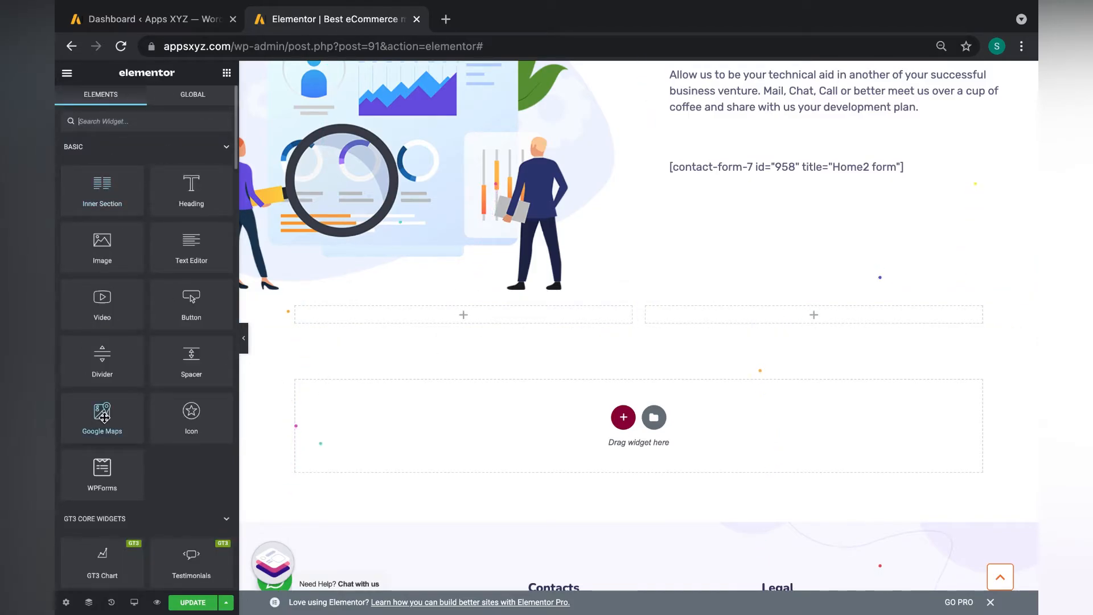
scroll(104, 417, down, 3)
scroll(104, 418, up, 2)
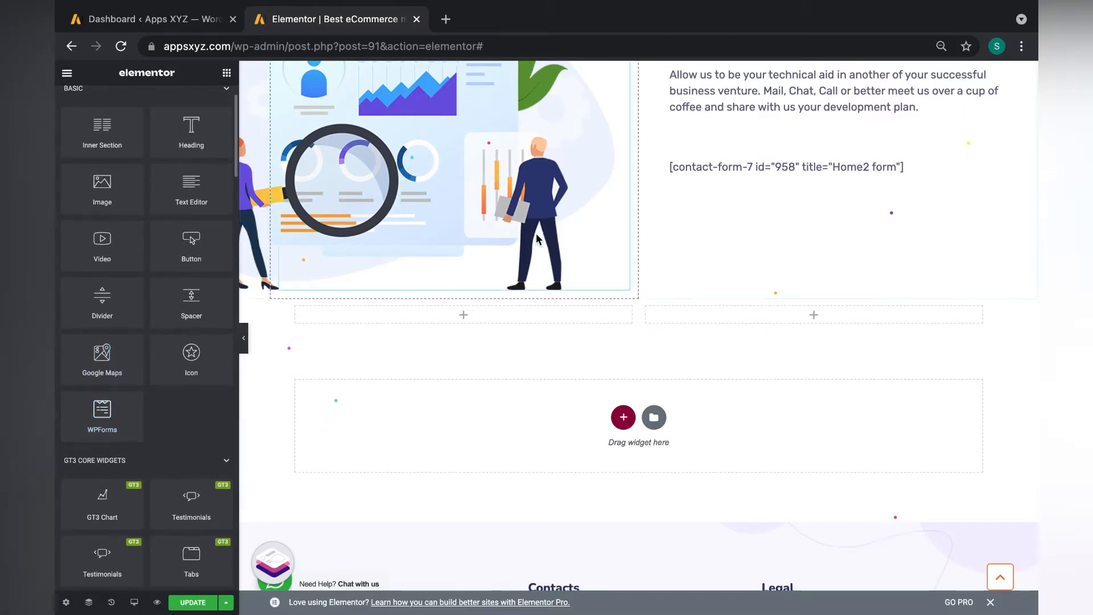
scroll(537, 239, up, 1)
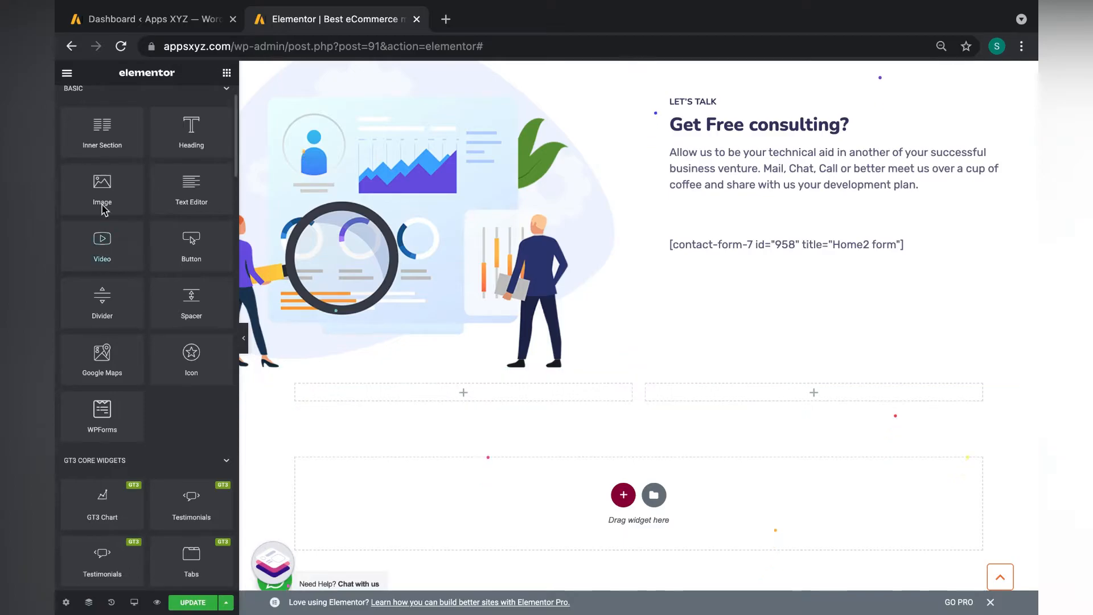
drag(104, 184, 478, 380)
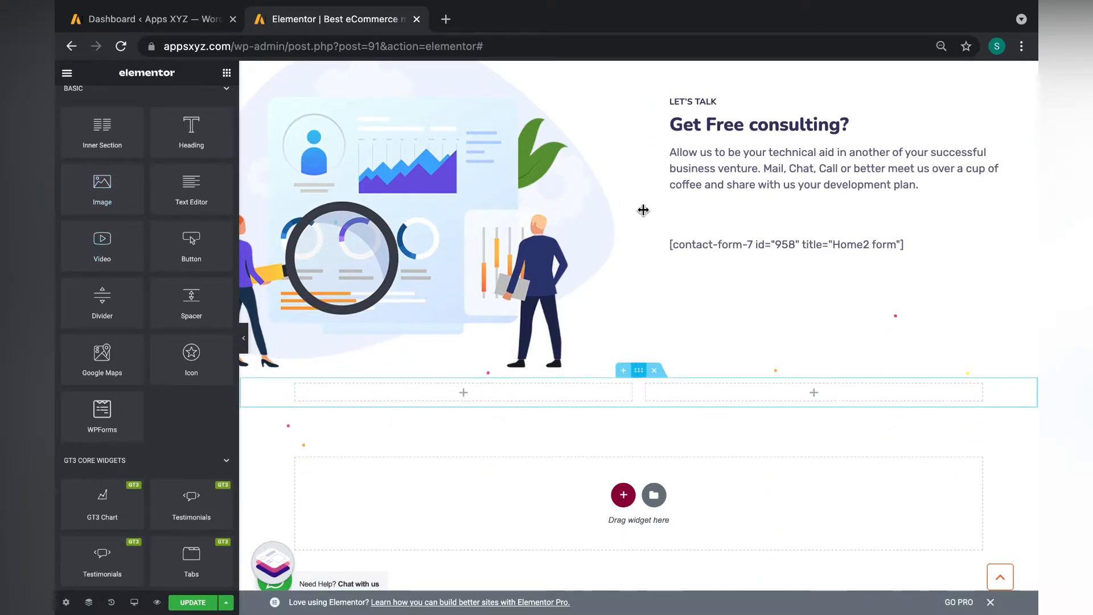
drag(109, 191, 813, 391)
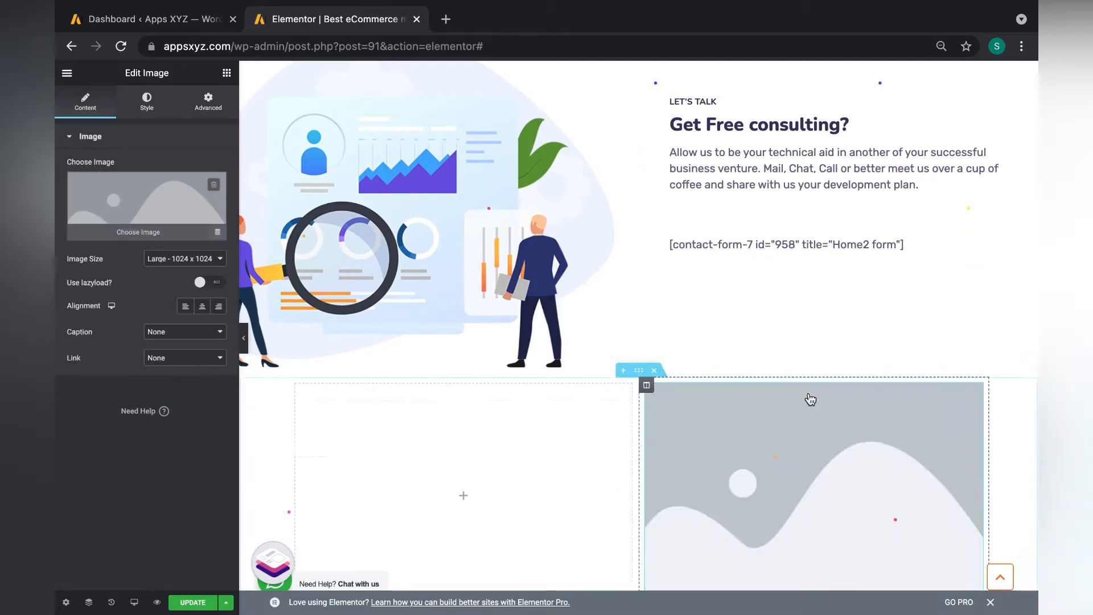
Place a Text Editor widget in the empty first column beside the placeholder image.
scroll(862, 400, down, 4)
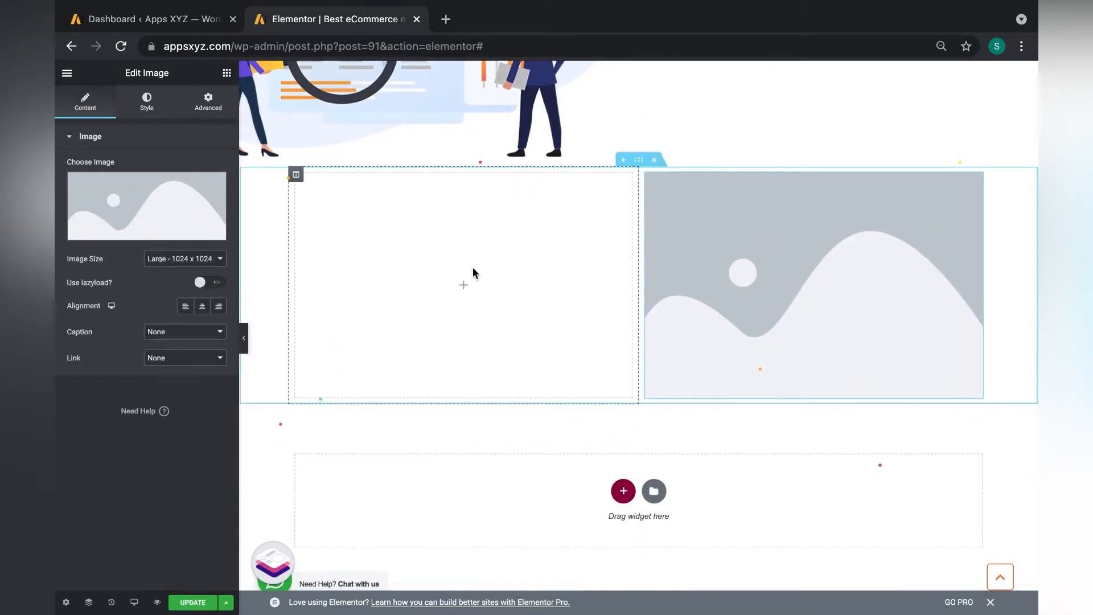
scroll(471, 273, up, 1)
click(463, 342)
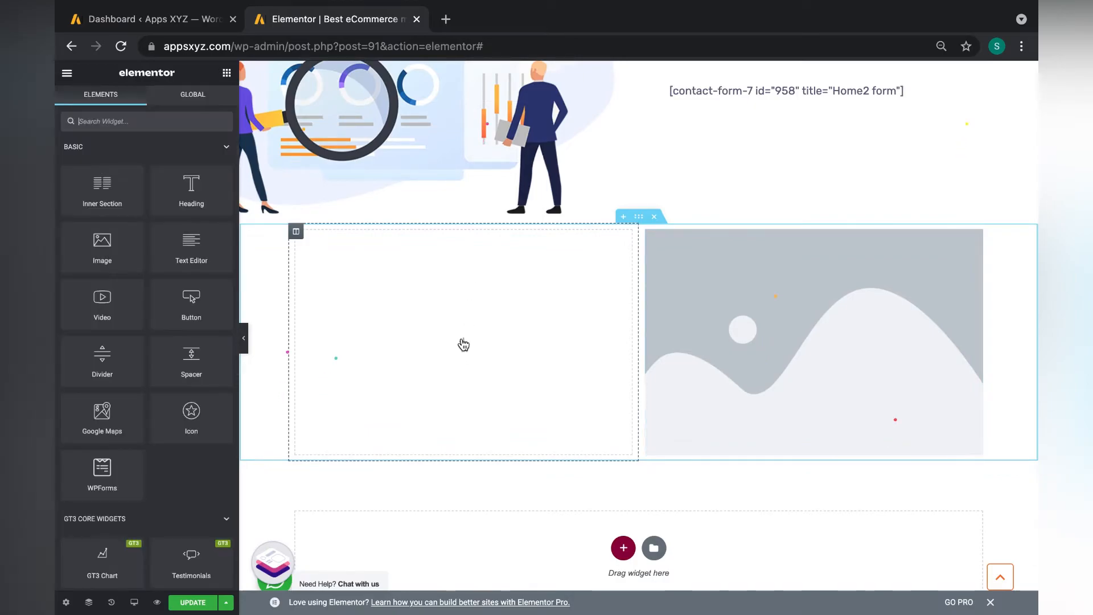
drag(195, 259, 459, 325)
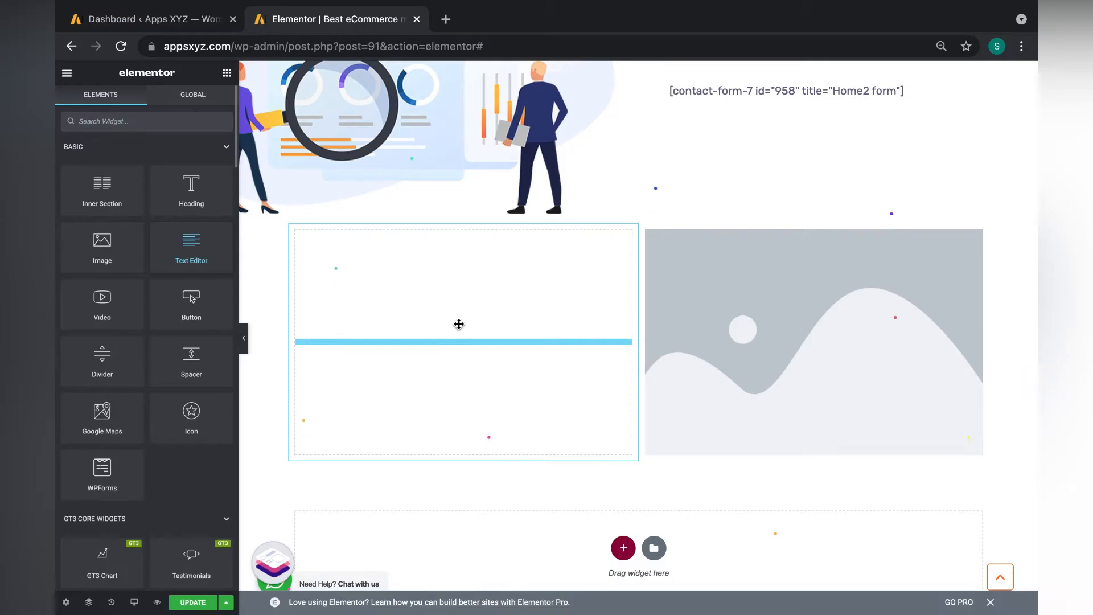
drag(591, 323, 590, 321)
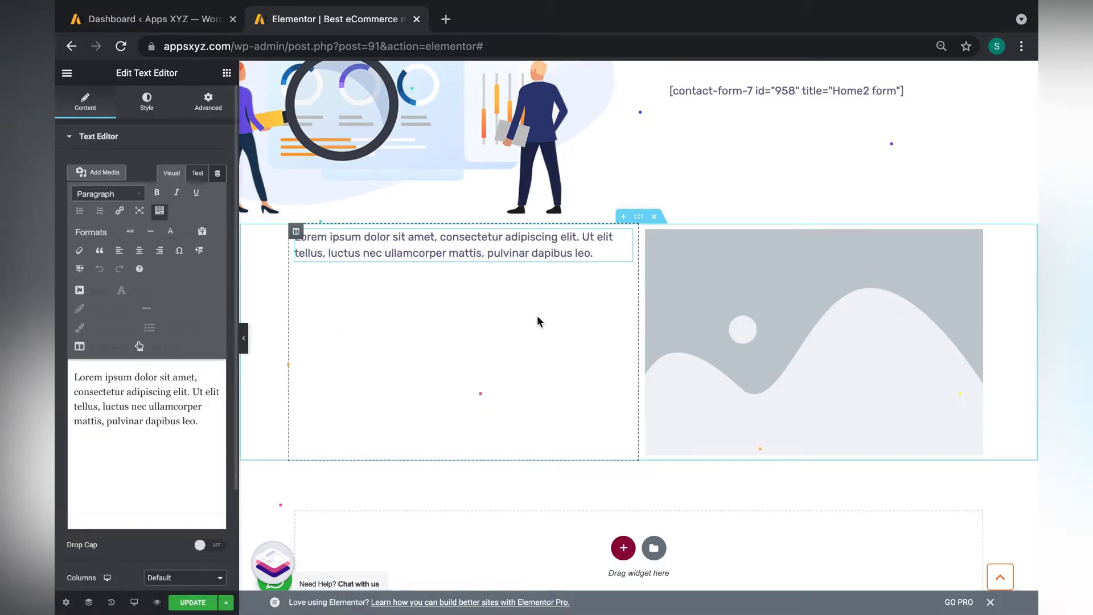
Examine the Get Free consulting paragraph and the placeholder text in the new section's first column.
scroll(537, 315, up, 3)
scroll(538, 317, down, 3)
scroll(538, 316, up, 5)
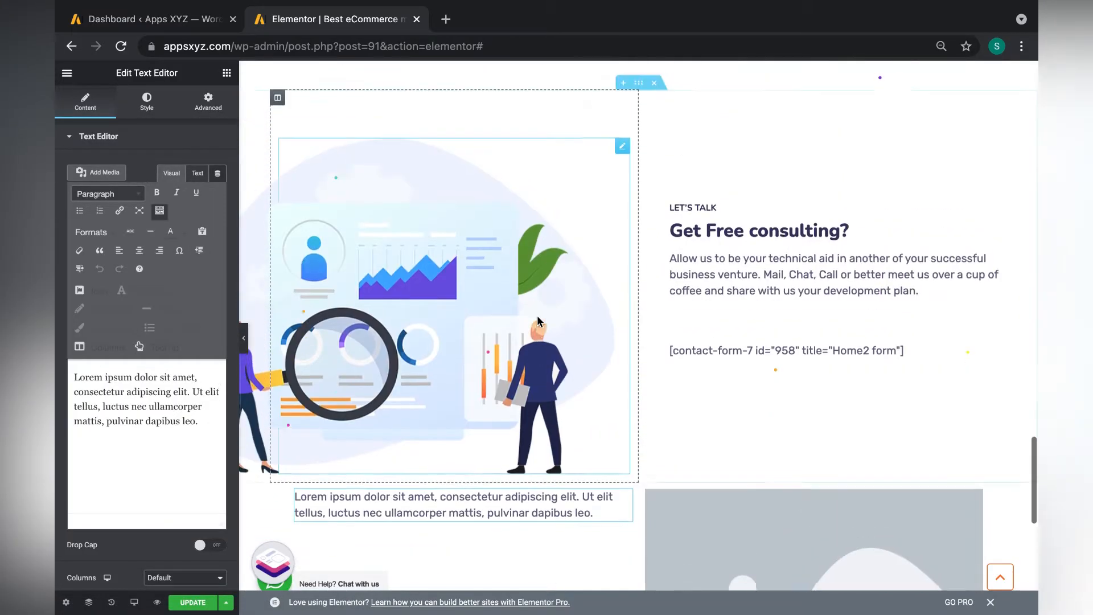
scroll(538, 321, down, 1)
click(826, 273)
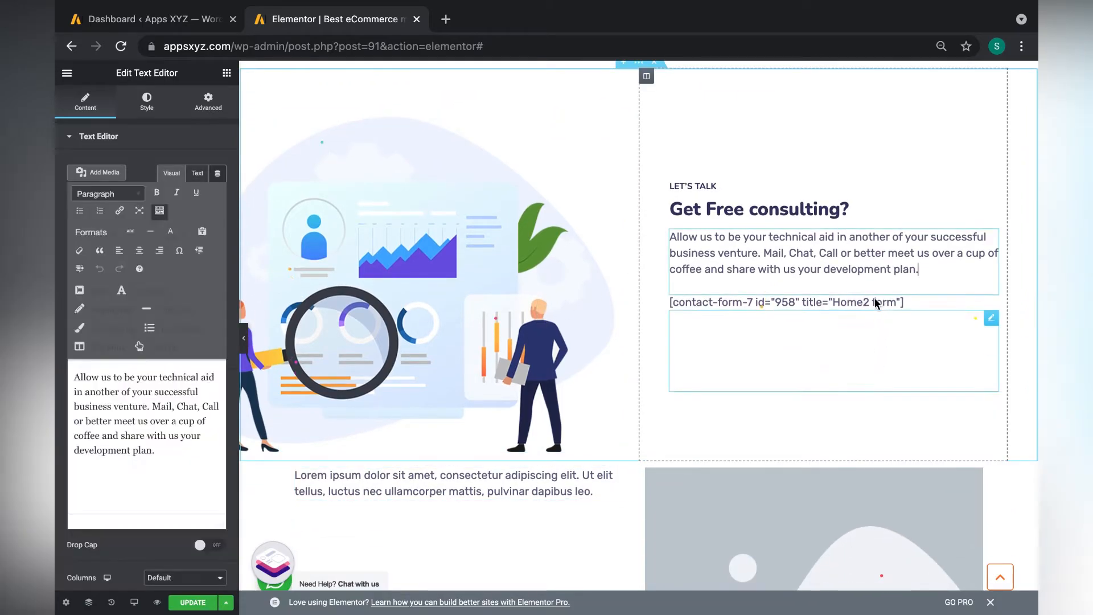
triple_click(795, 259)
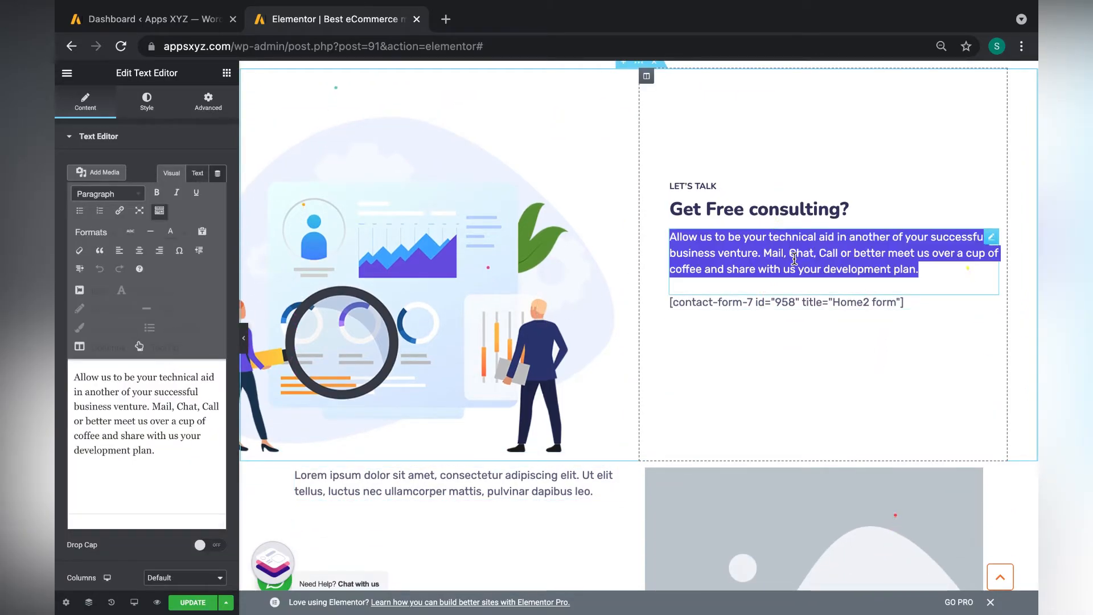
scroll(545, 461, down, 3)
triple_click(524, 393)
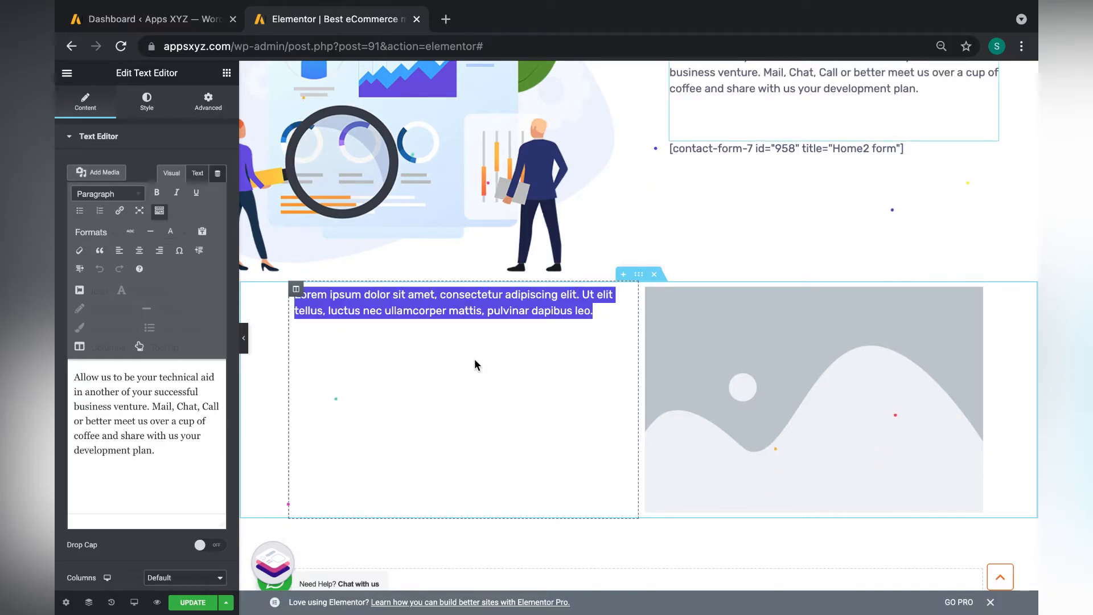
scroll(524, 308, up, 4)
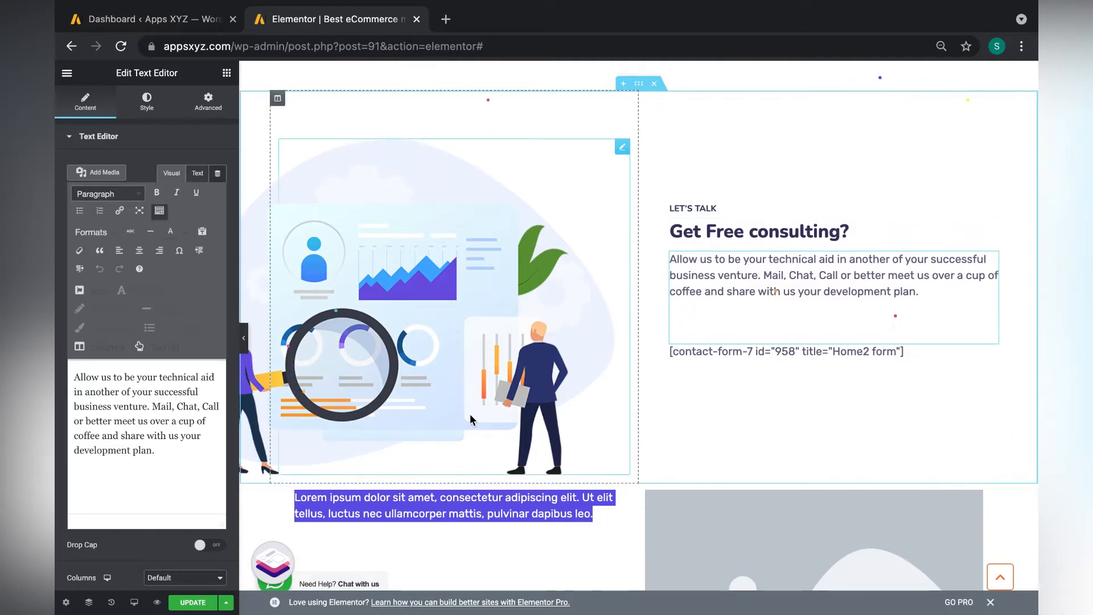
scroll(470, 413, down, 2)
click(421, 402)
Replace the new section's placeholder image with the grocery app picture mockup.png from the media library.
scroll(521, 462, down, 3)
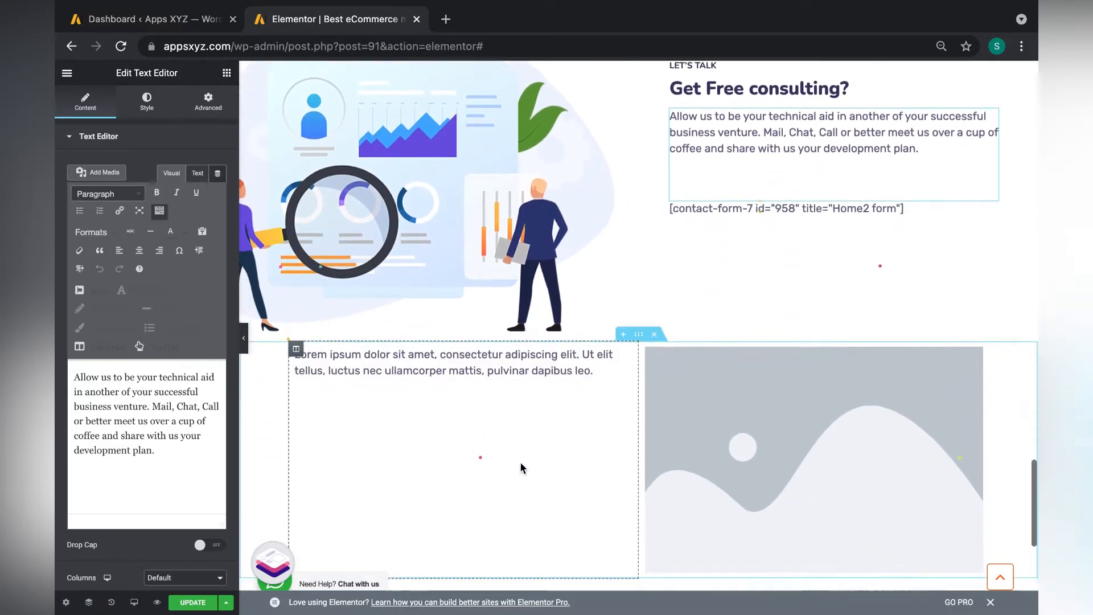
click(792, 344)
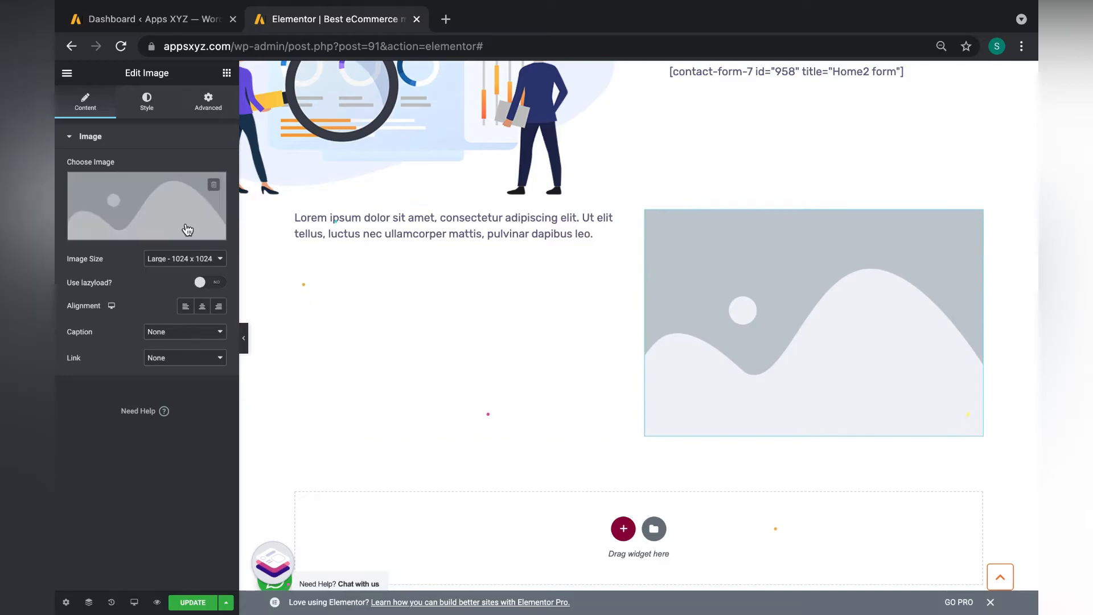
click(113, 230)
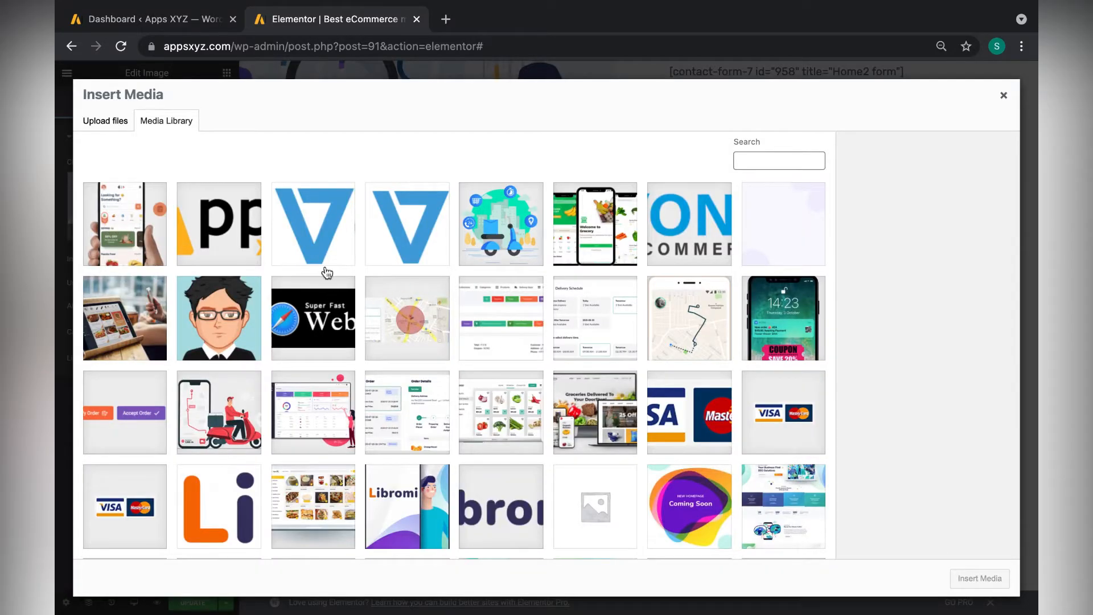
click(592, 233)
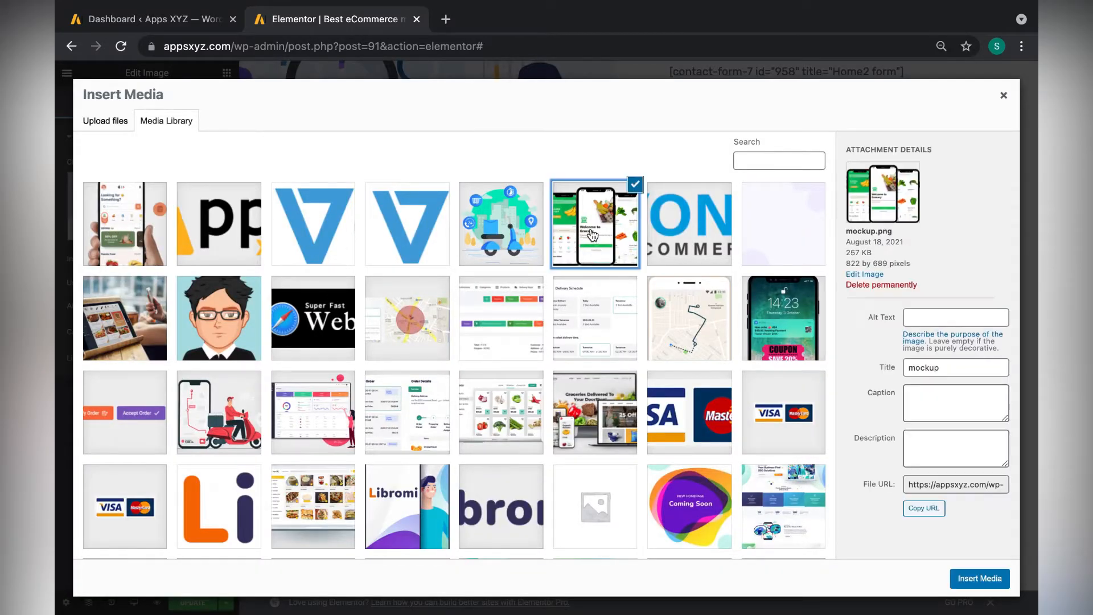
click(597, 267)
click(980, 579)
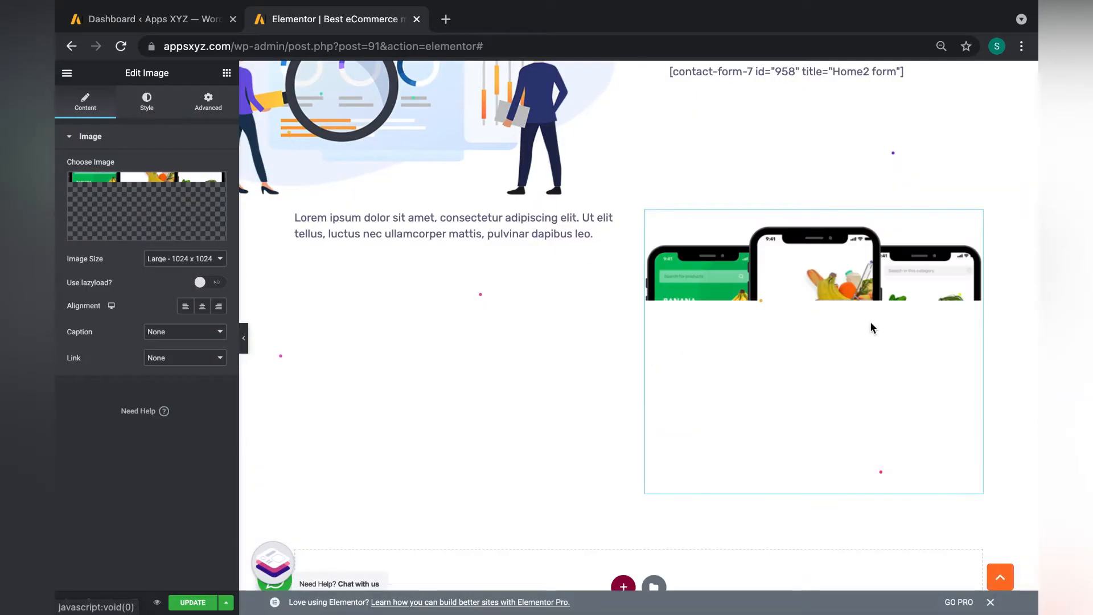
Move the new text-and-image section up between The Pivotal Features and A Complete On-Demand Delivery Solutions sections.
scroll(874, 329, down, 2)
scroll(370, 261, up, 2)
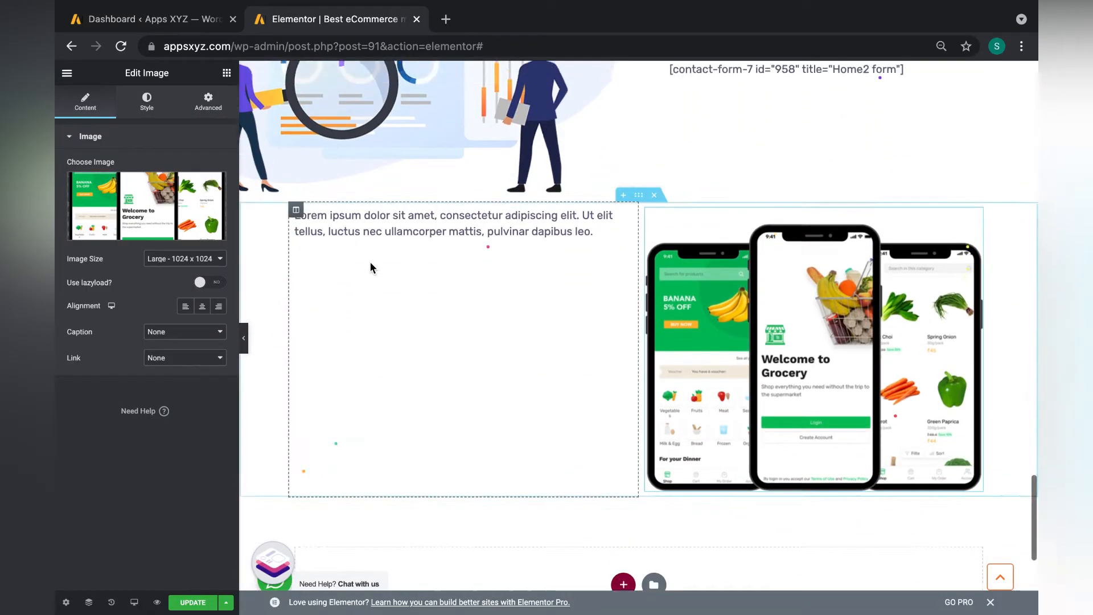
scroll(370, 262, down, 1)
scroll(834, 424, up, 4)
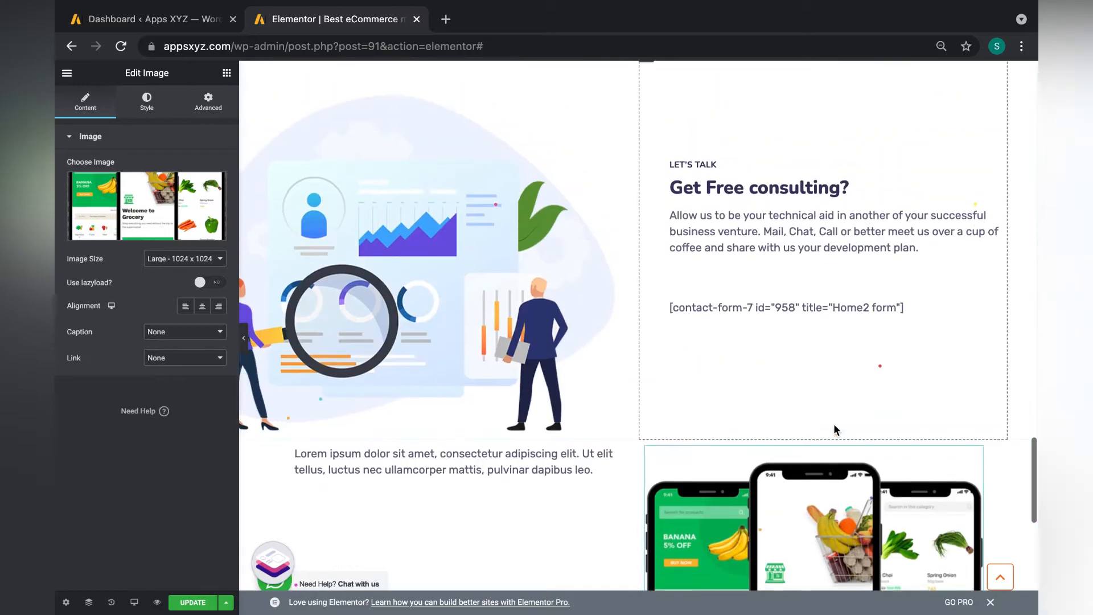
scroll(866, 461, down, 9)
scroll(831, 384, up, 7)
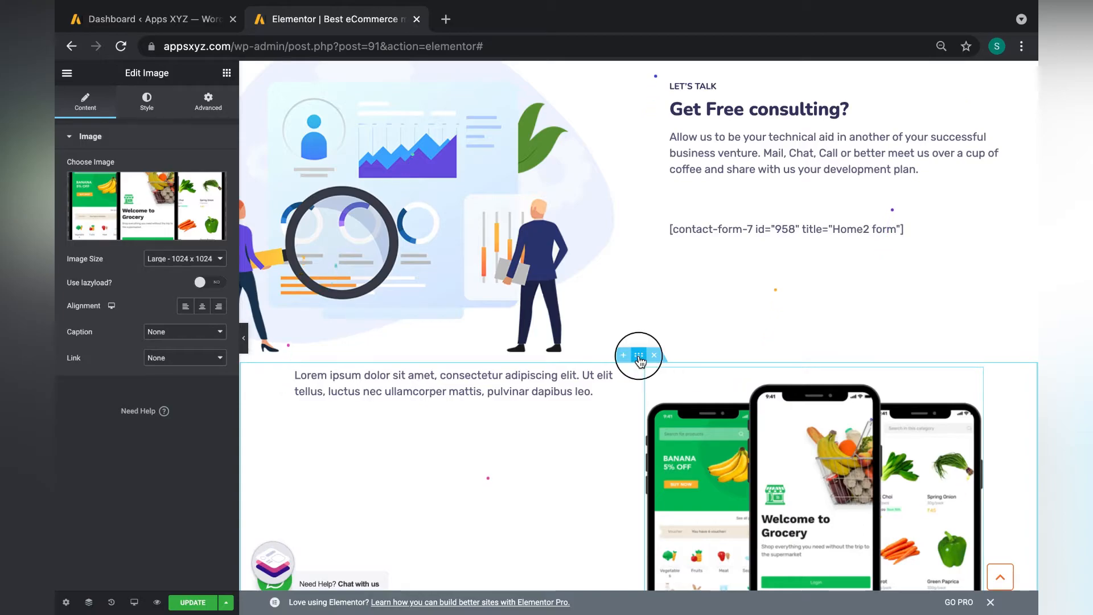
drag(639, 357, 626, 375)
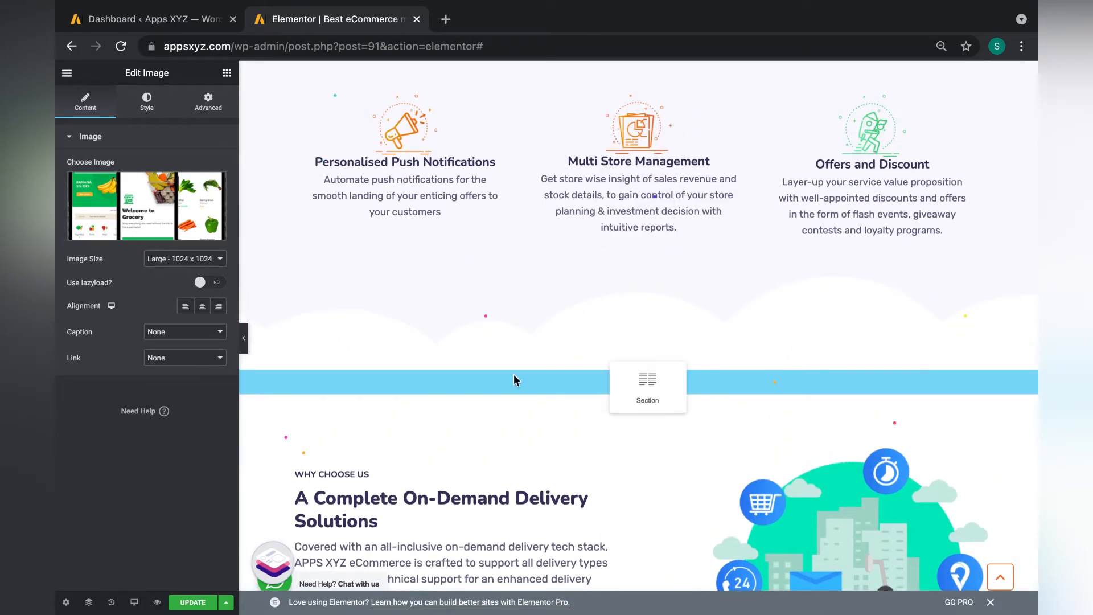
drag(534, 377, 496, 361)
Swap the Advanced Search and Schedule Booking boxes in The Pivotal Features so Schedule Booking comes first.
scroll(666, 422, down, 2)
scroll(666, 422, up, 4)
scroll(666, 423, up, 3)
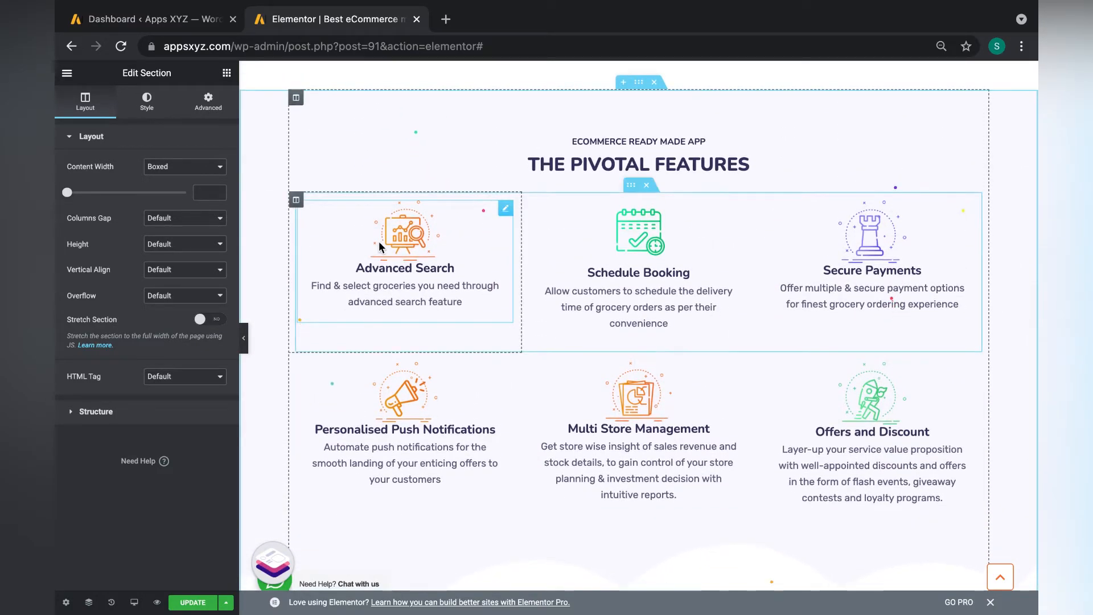
click(379, 242)
drag(439, 244, 726, 248)
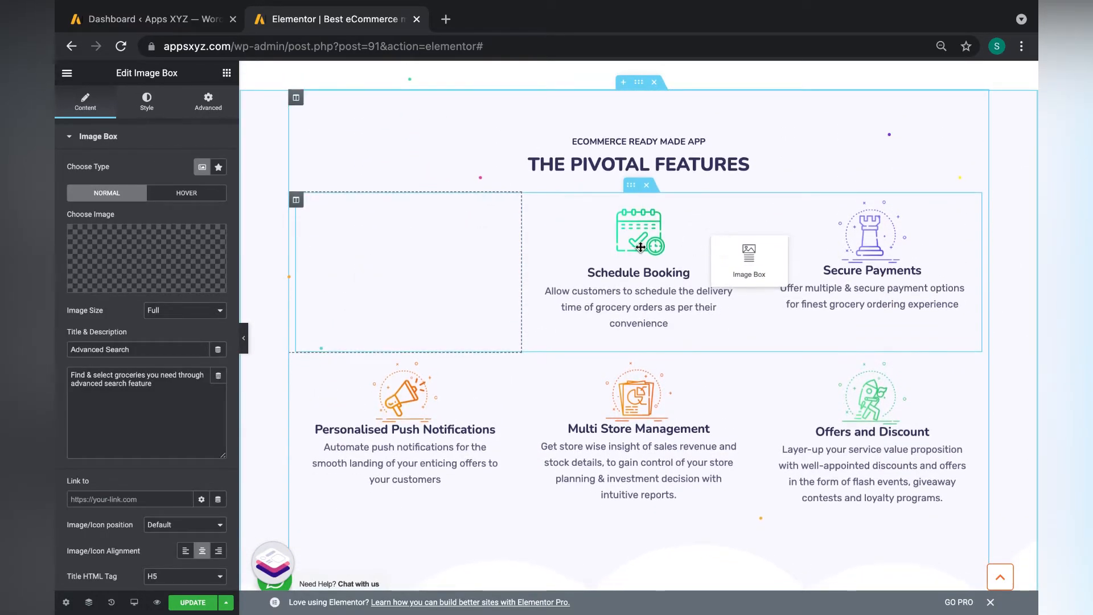
drag(655, 354, 382, 336)
drag(525, 360, 526, 358)
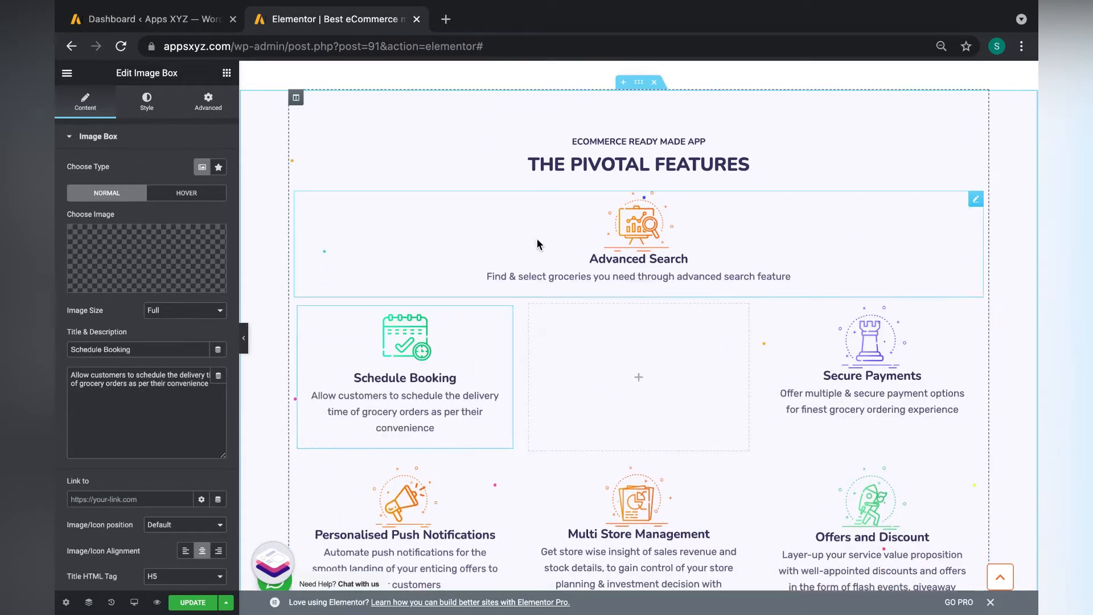
scroll(569, 227, down, 1)
drag(638, 182, 630, 310)
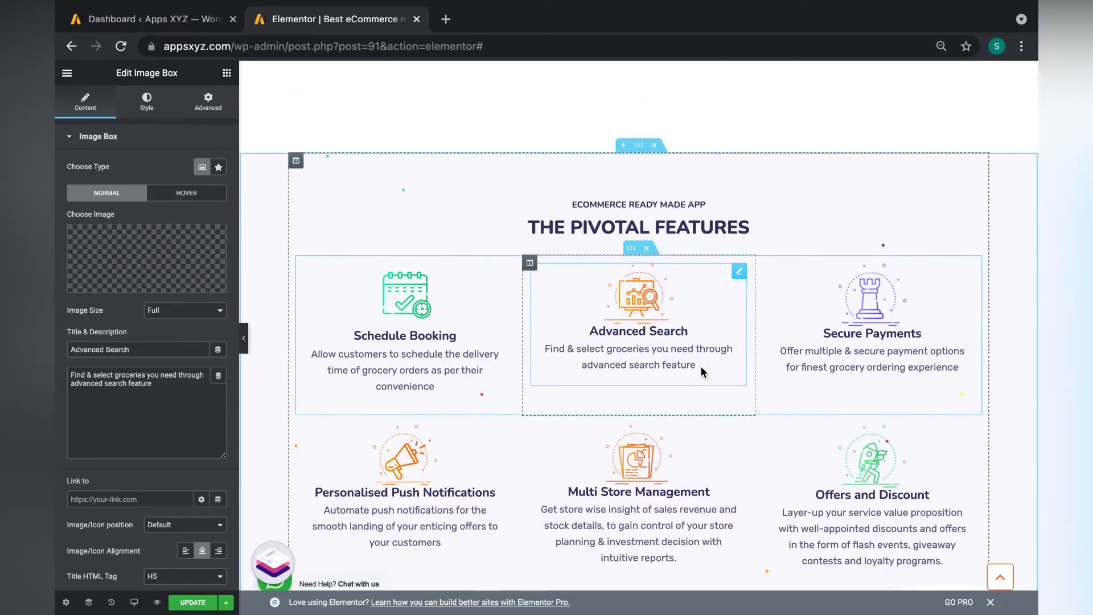
Roll the homepage back through the edit history to the Image Moved entry, and further back to Editing Started.
scroll(702, 367, down, 4)
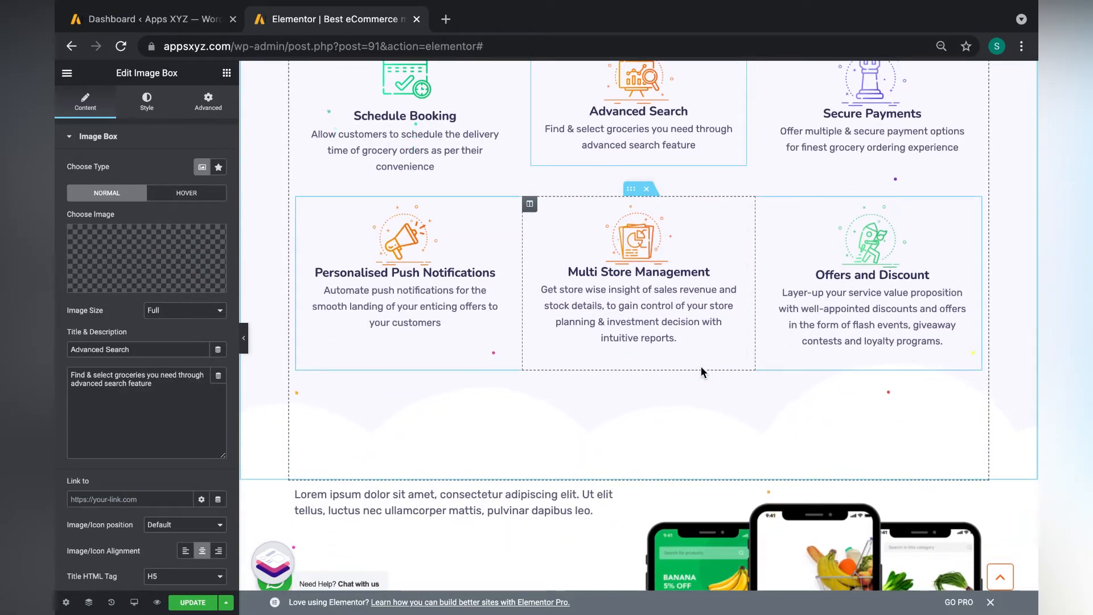
scroll(701, 367, up, 5)
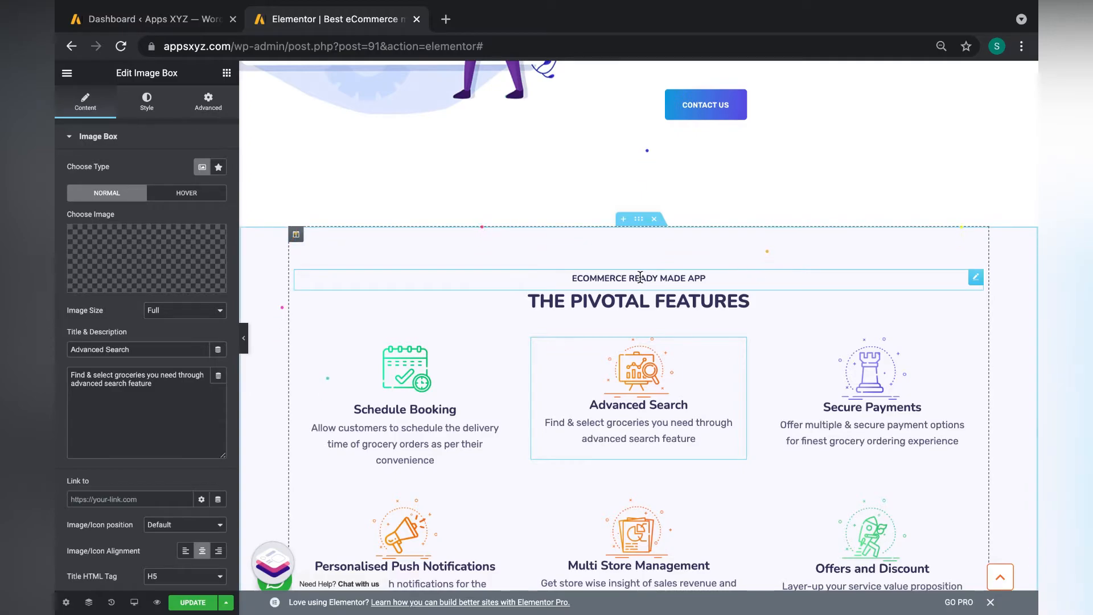
scroll(640, 277, down, 1)
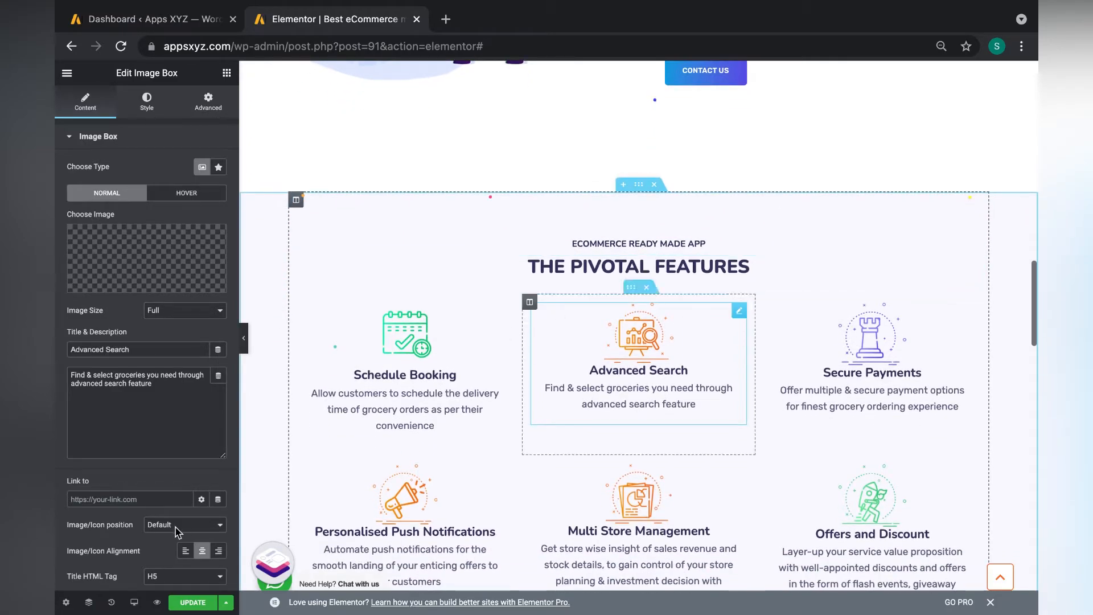
click(112, 602)
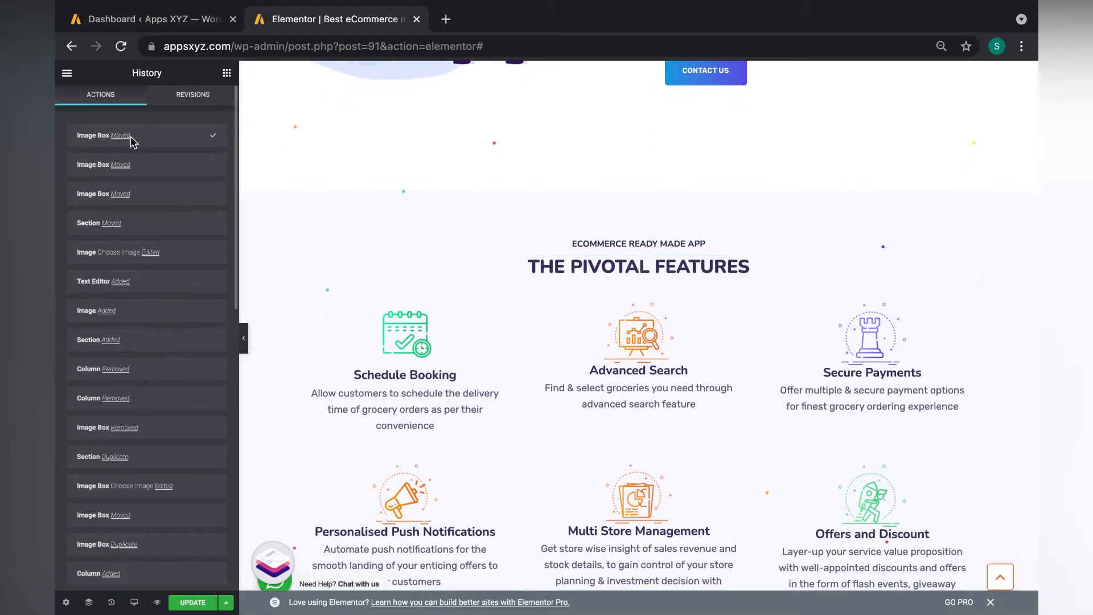
scroll(190, 373, down, 3)
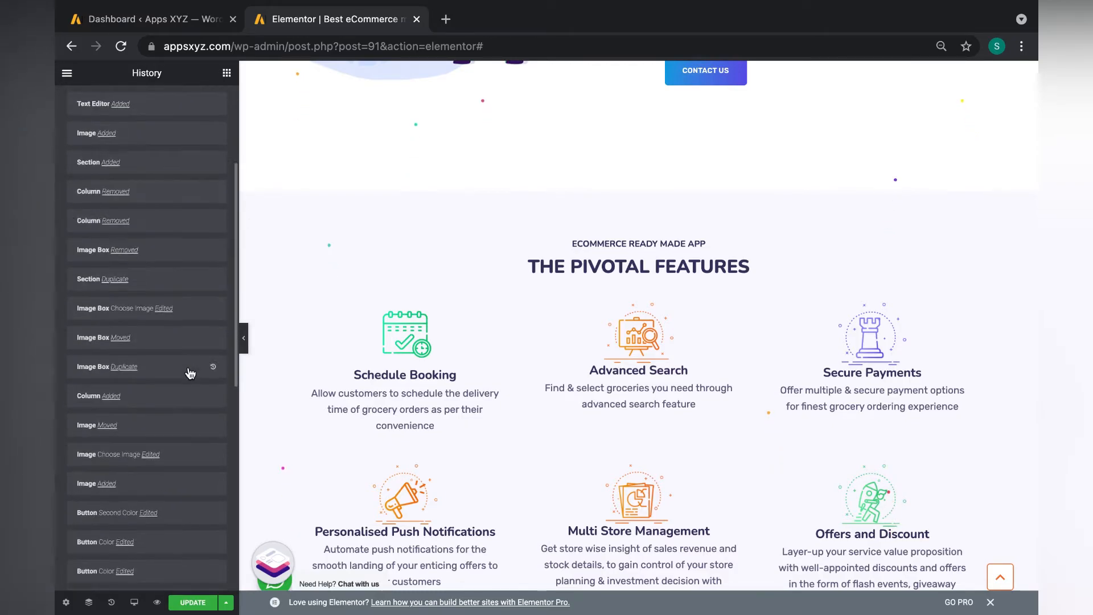
scroll(190, 373, down, 1)
click(127, 374)
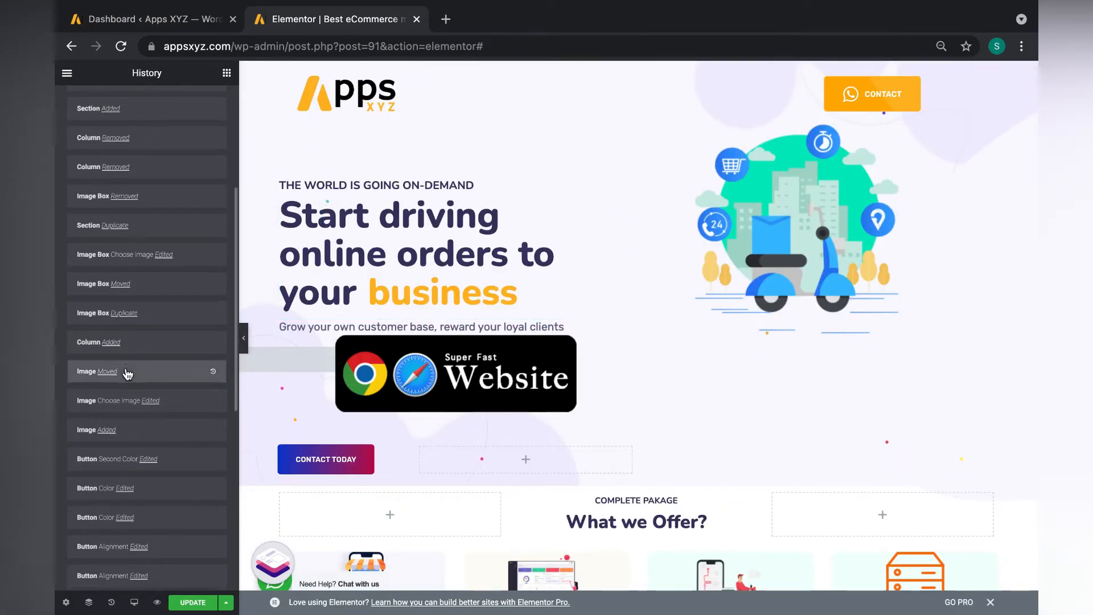
scroll(127, 373, down, 6)
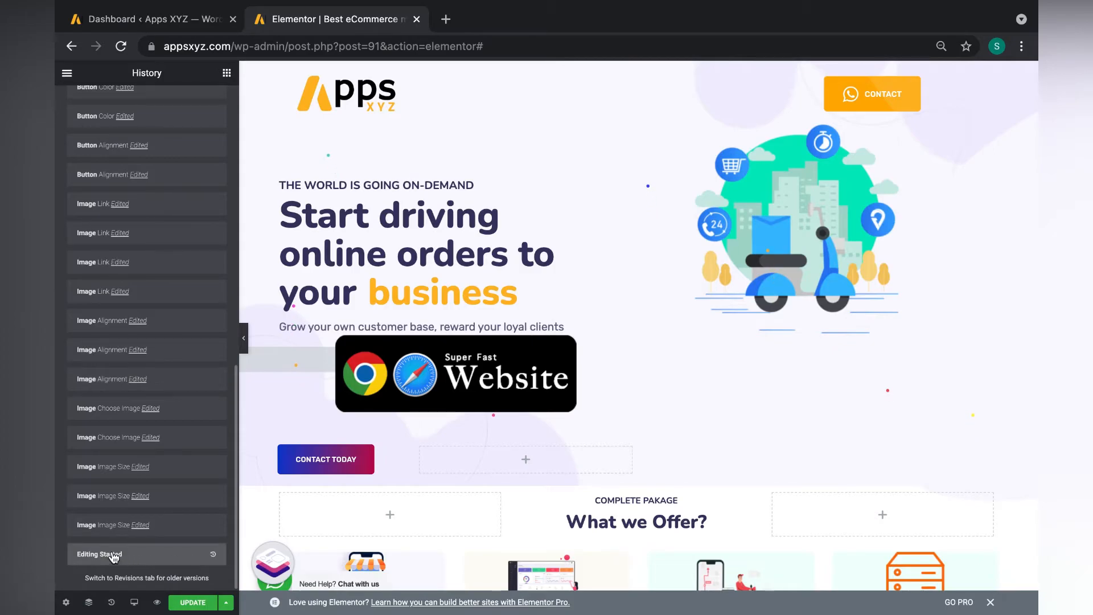
click(168, 558)
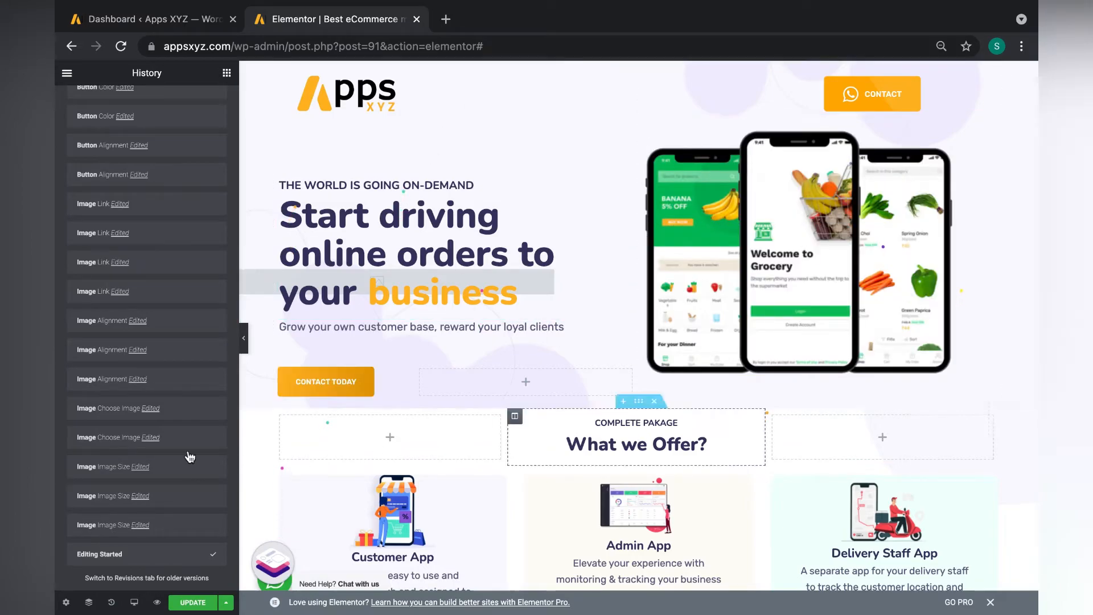
Examine the restored homepage from the header down to The Pivotal Features section.
scroll(154, 391, up, 6)
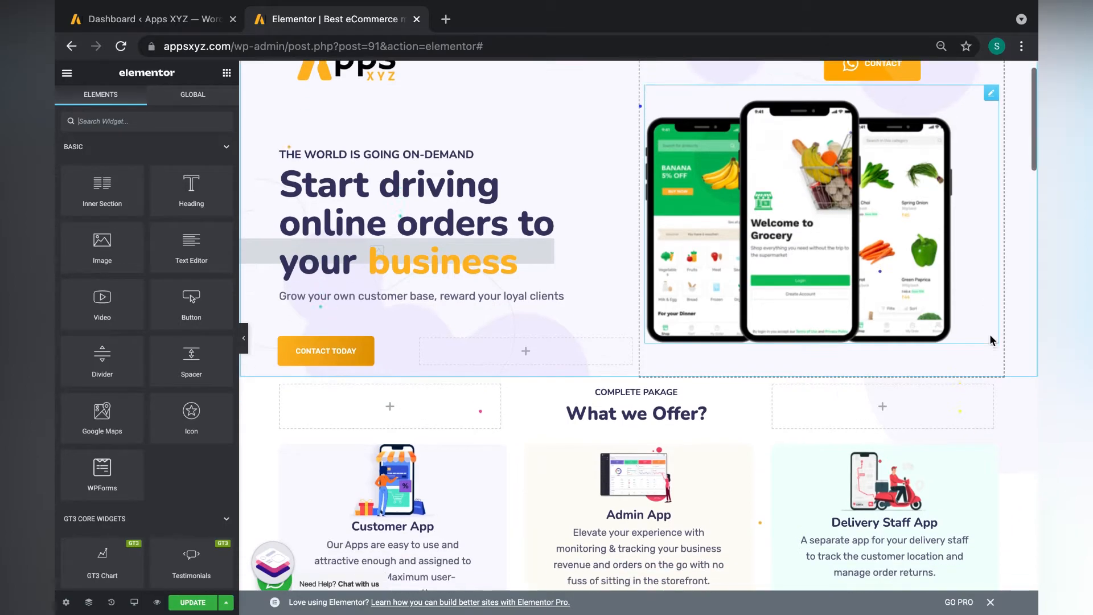
scroll(989, 333, down, 10)
scroll(989, 339, up, 10)
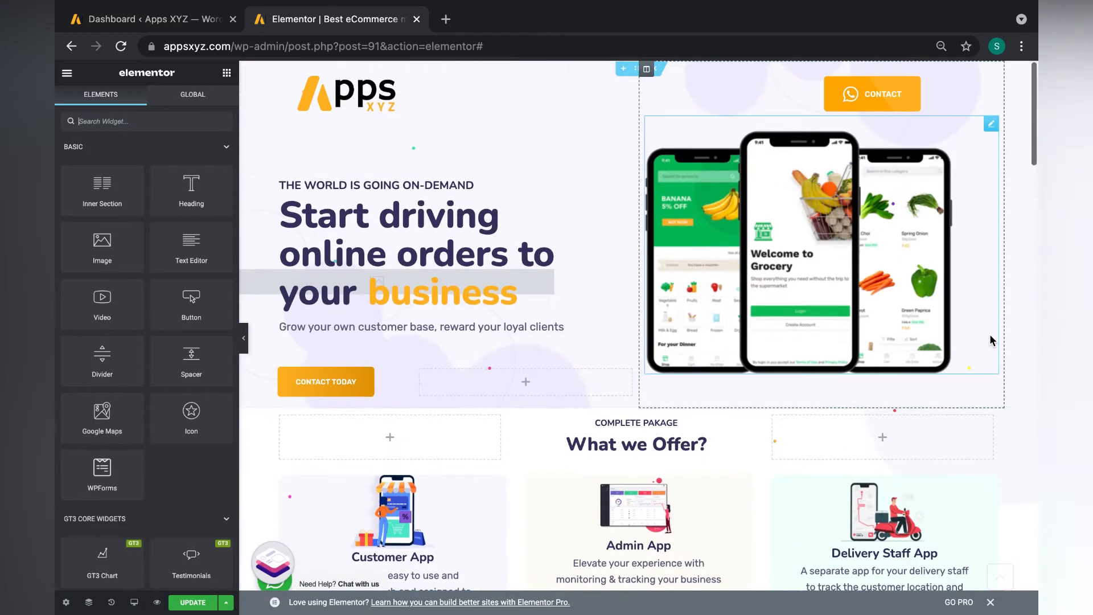
scroll(991, 340, down, 5)
scroll(991, 340, down, 8)
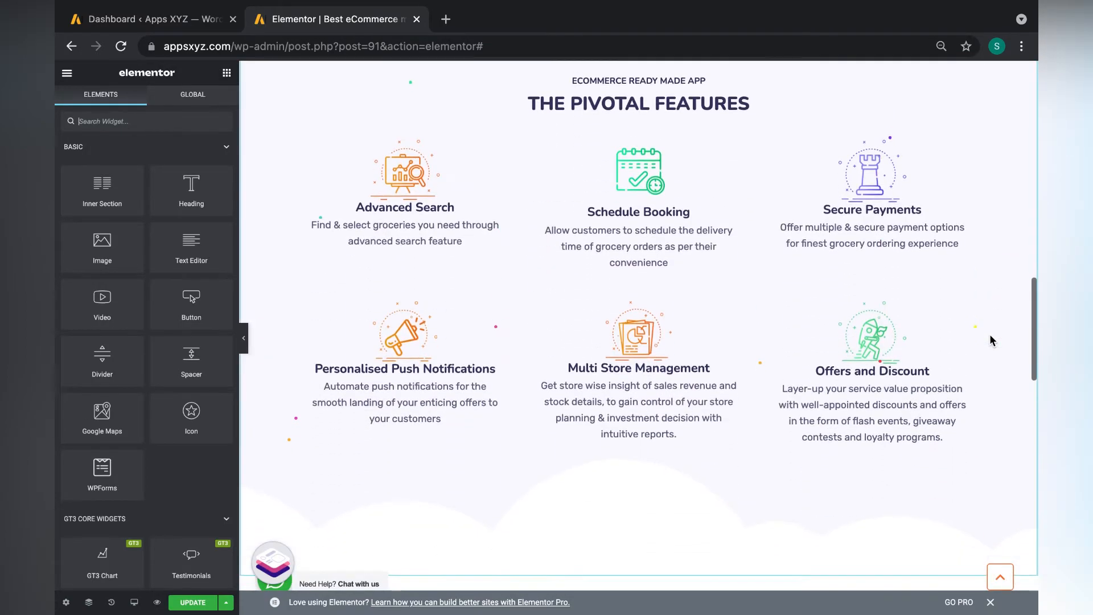
scroll(991, 340, up, 15)
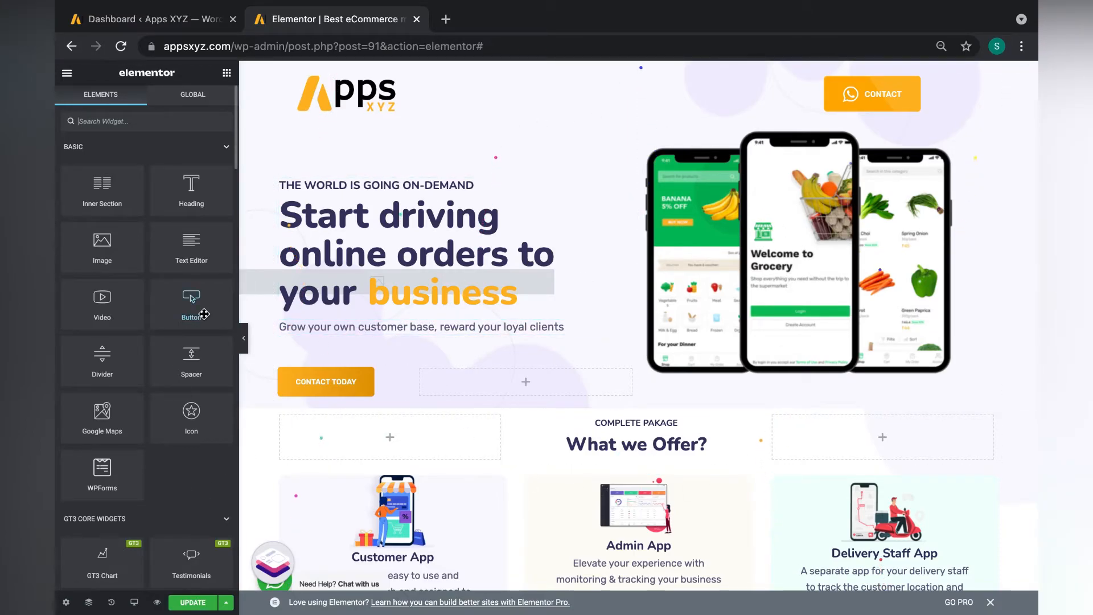
Switch the editor to the 360px Mobile preview and bring up the Customer App box under What we Offer?
click(135, 605)
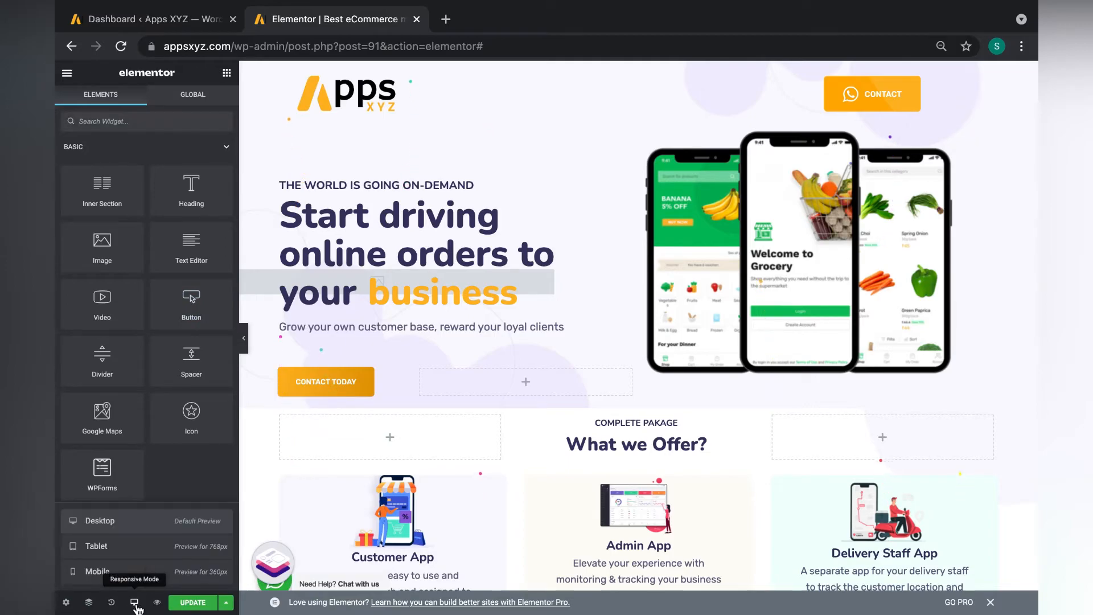
click(144, 578)
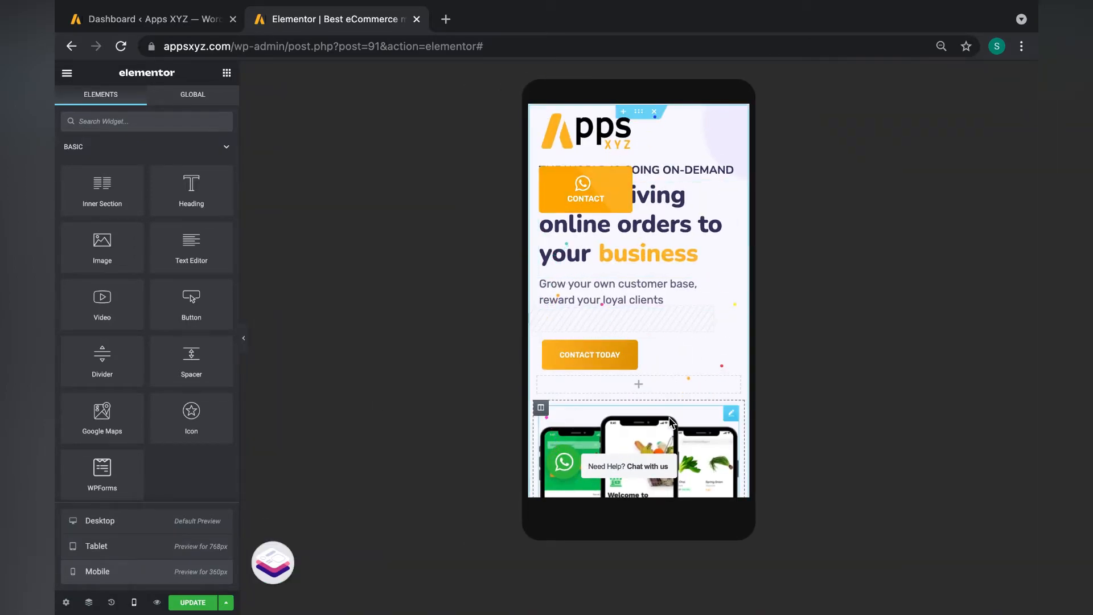
scroll(669, 417, down, 6)
scroll(669, 417, down, 3)
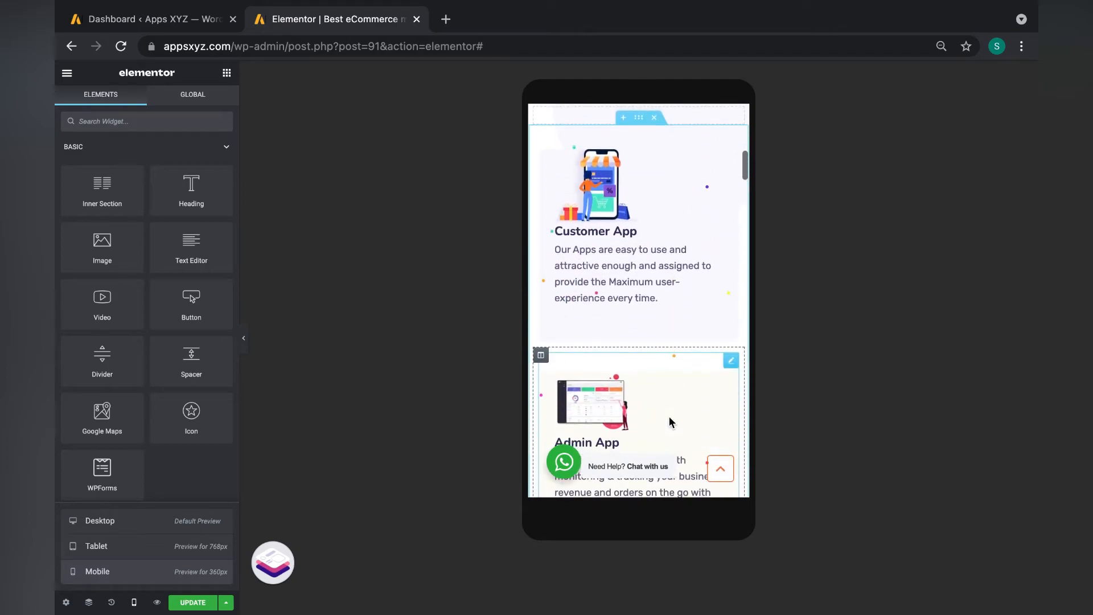
scroll(669, 362, up, 2)
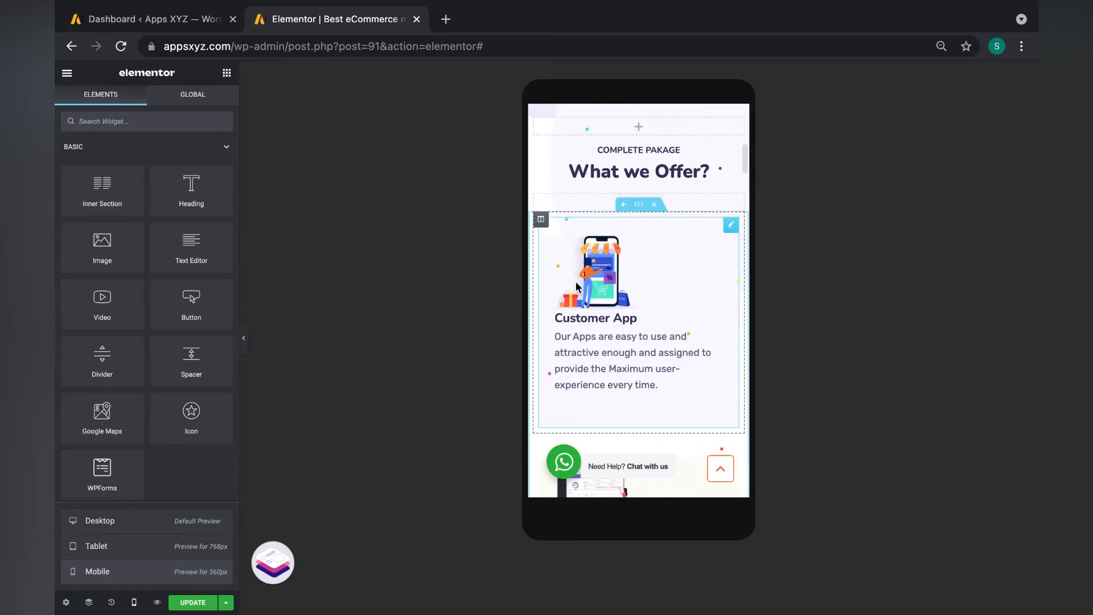
Set the Customer App box's image width to 100% for mobile.
click(602, 280)
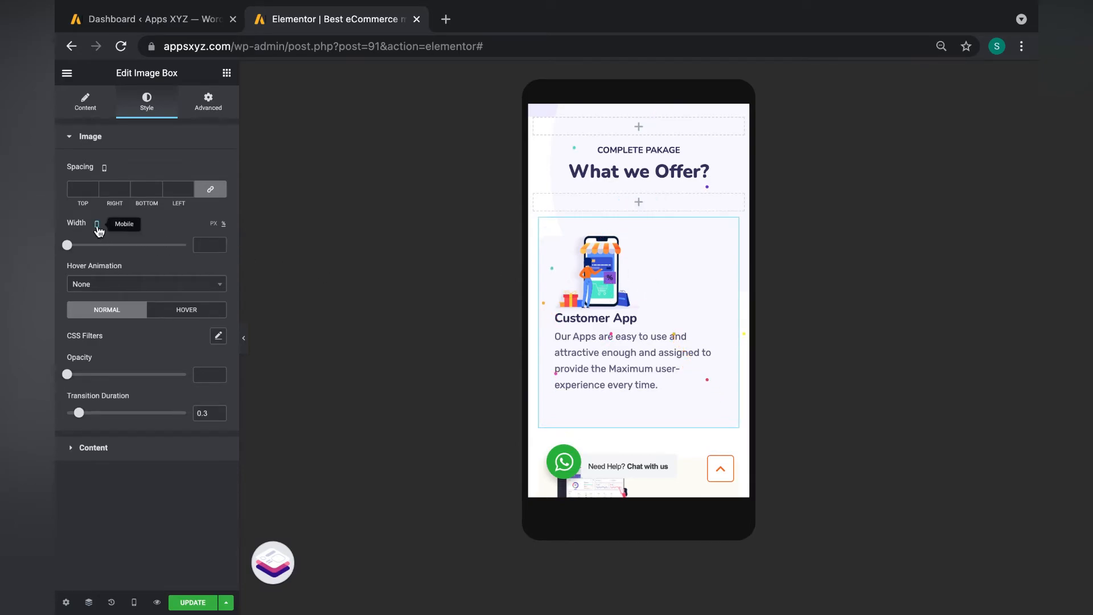
drag(68, 244, 77, 245)
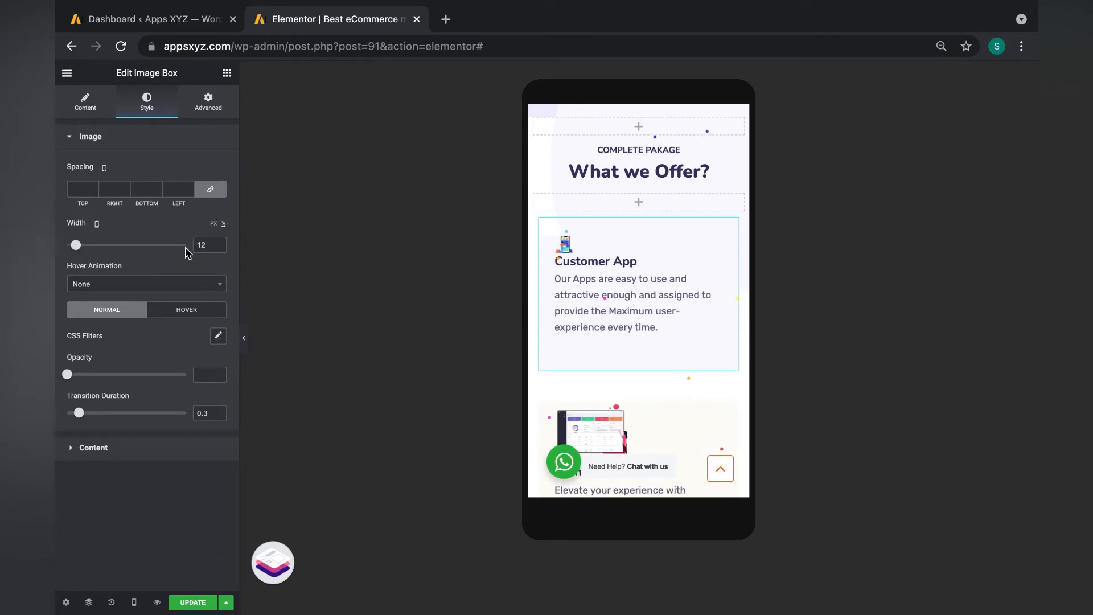
drag(77, 246, 188, 247)
scroll(544, 301, down, 2)
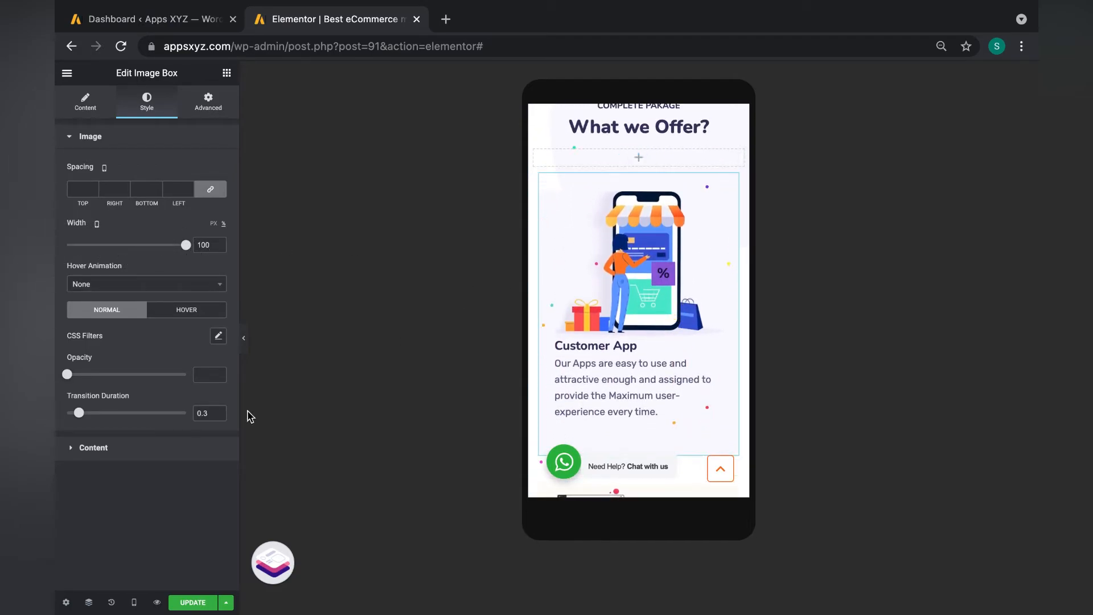
Compare the Customer App box in the Desktop preview with its appearance in the Mobile preview.
click(134, 603)
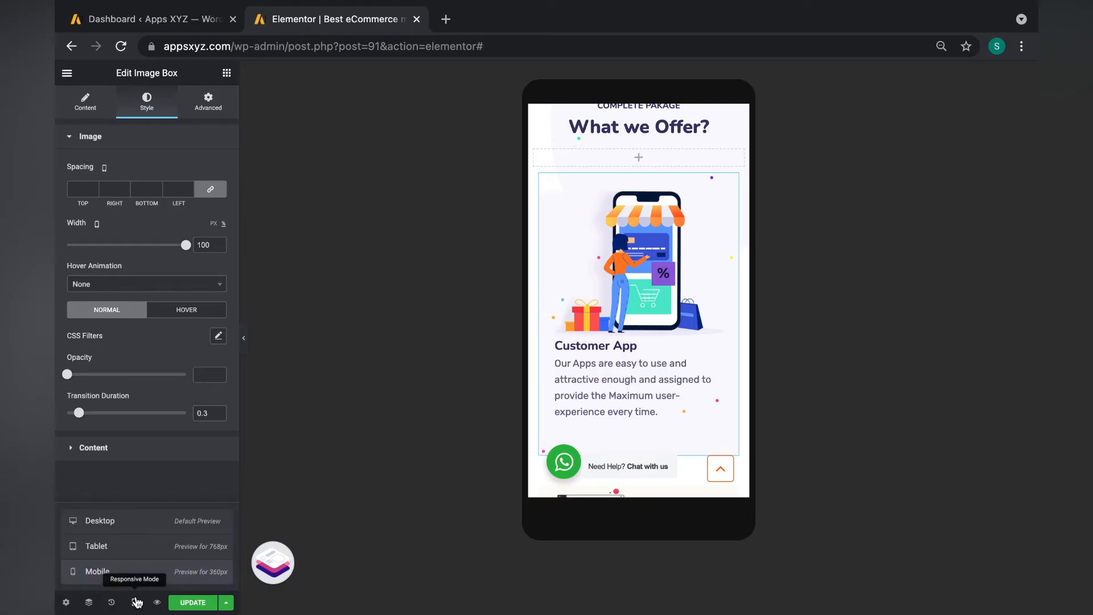
click(137, 520)
scroll(711, 404, up, 5)
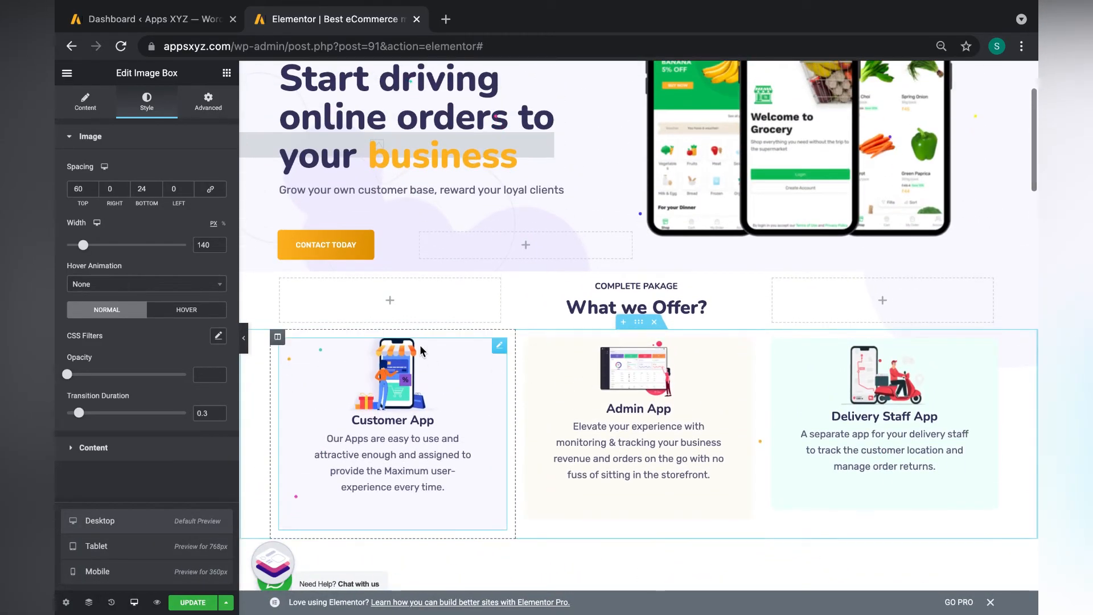
click(136, 602)
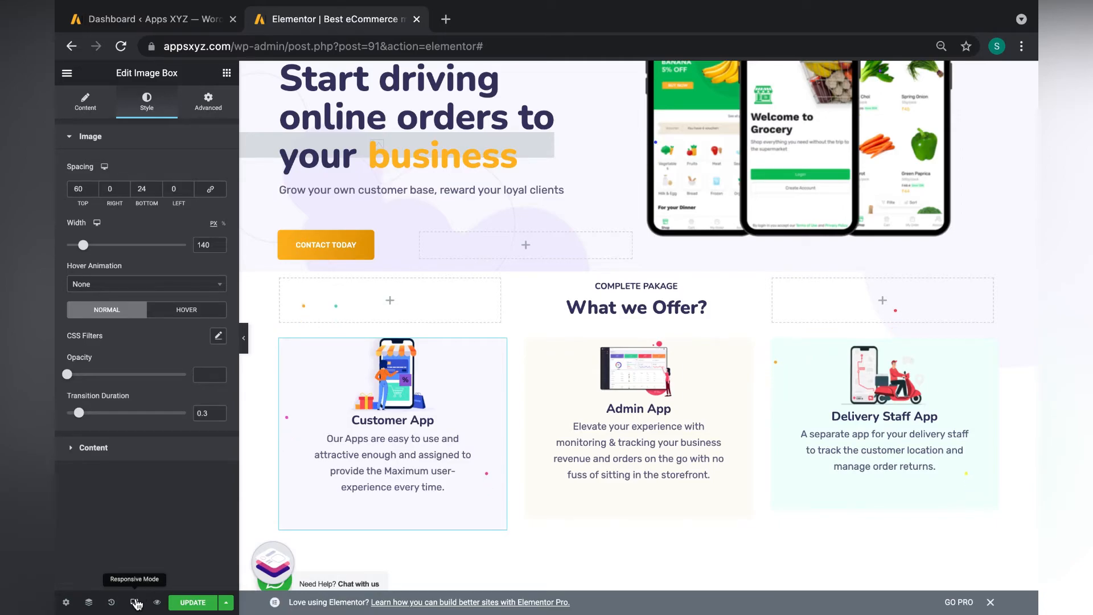
click(136, 602)
click(124, 571)
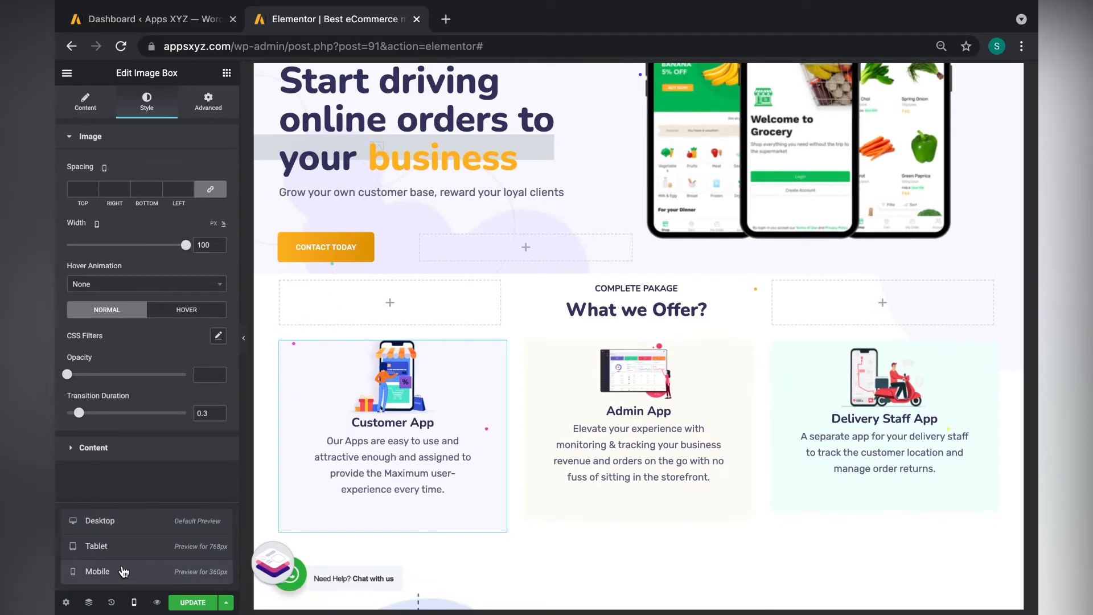
scroll(653, 408, down, 5)
scroll(655, 410, down, 3)
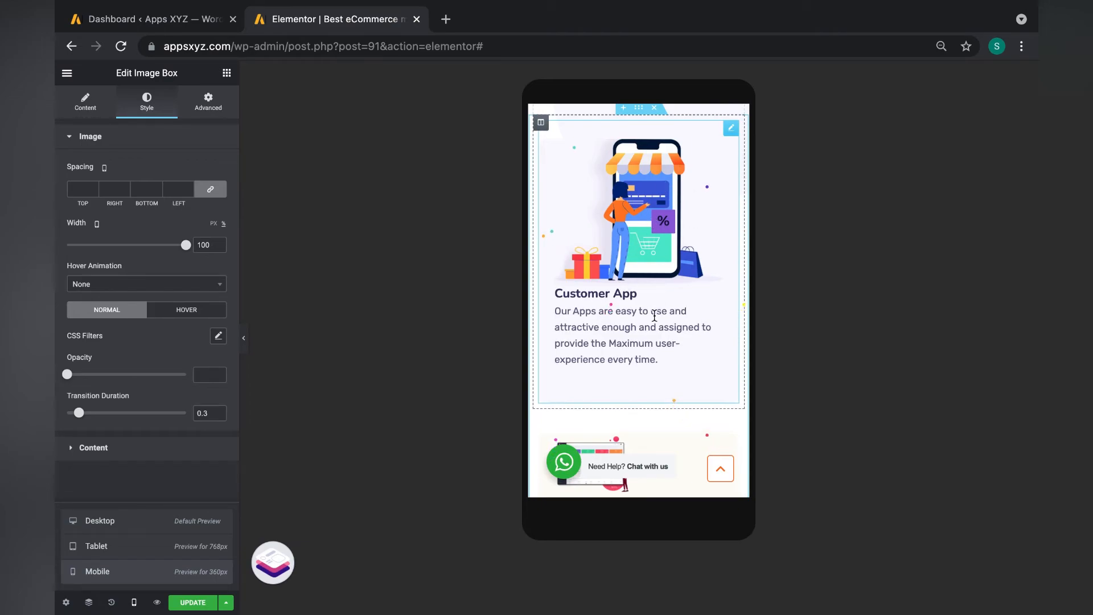
Enable Hide On Mobile in the Customer App image box's responsive visibility settings.
scroll(654, 317, down, 2)
click(639, 381)
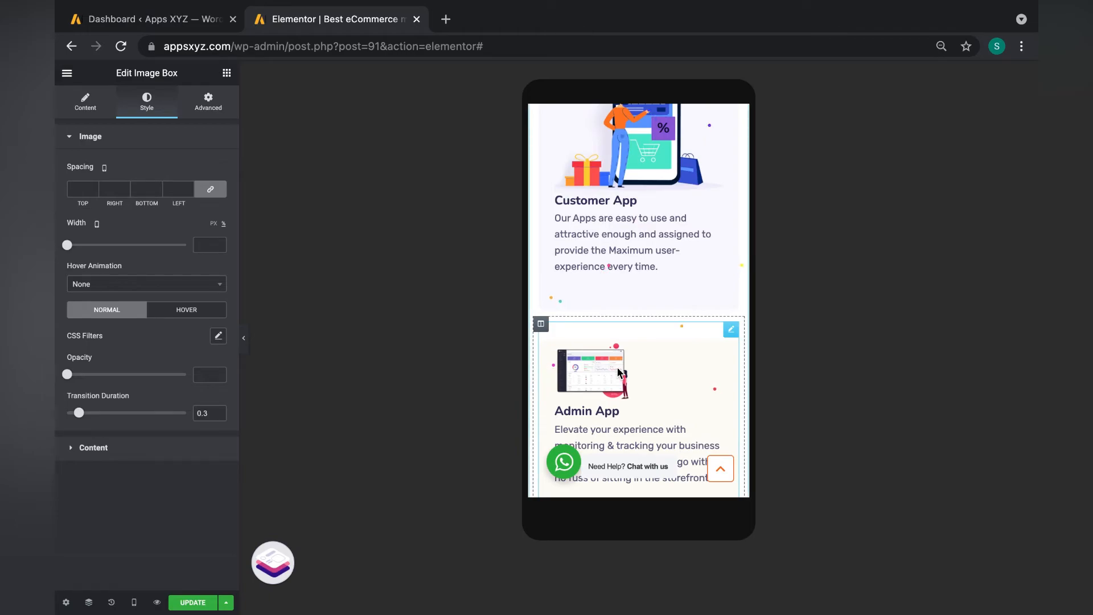
scroll(620, 373, up, 2)
click(699, 198)
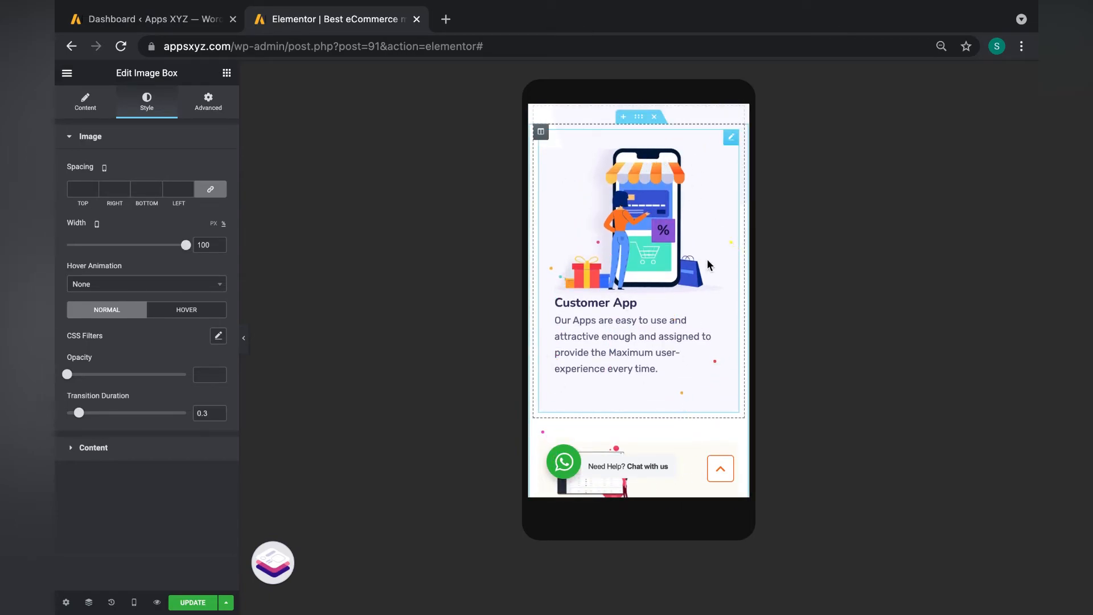
click(206, 106)
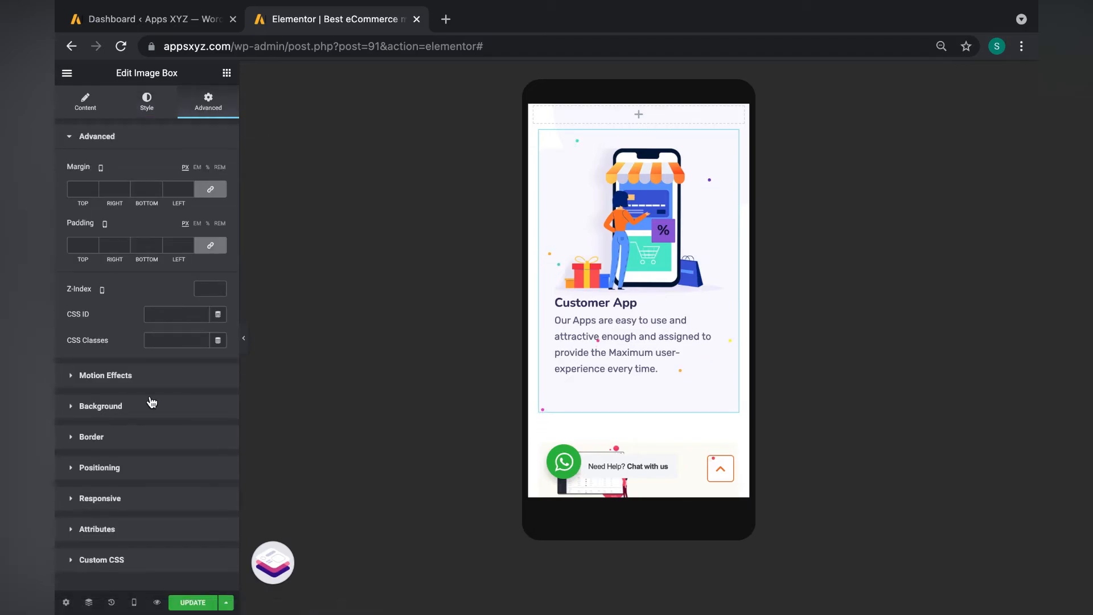
click(100, 499)
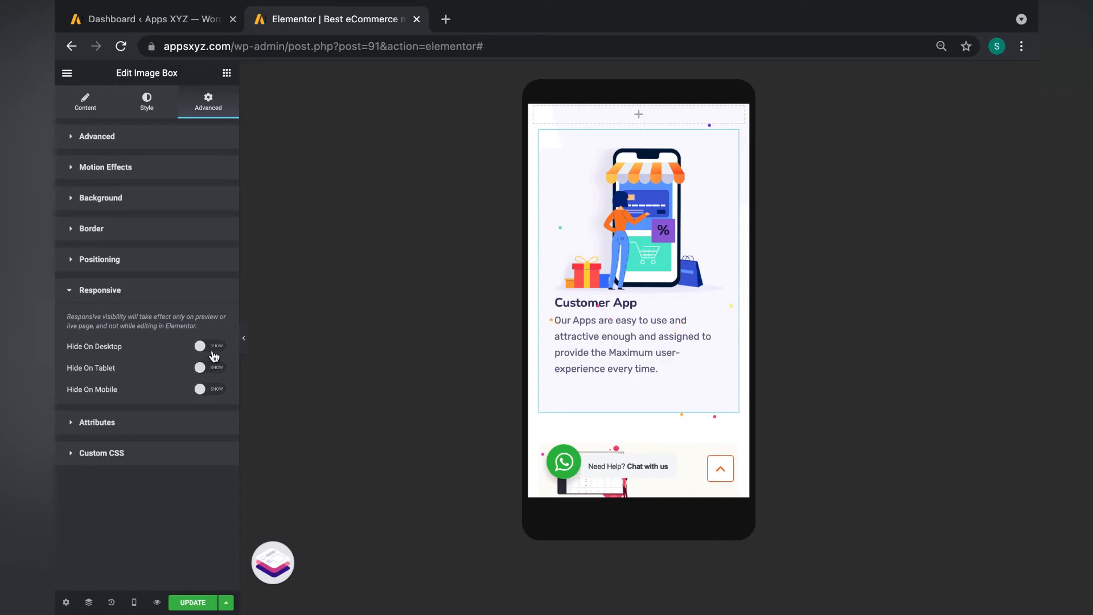
click(212, 389)
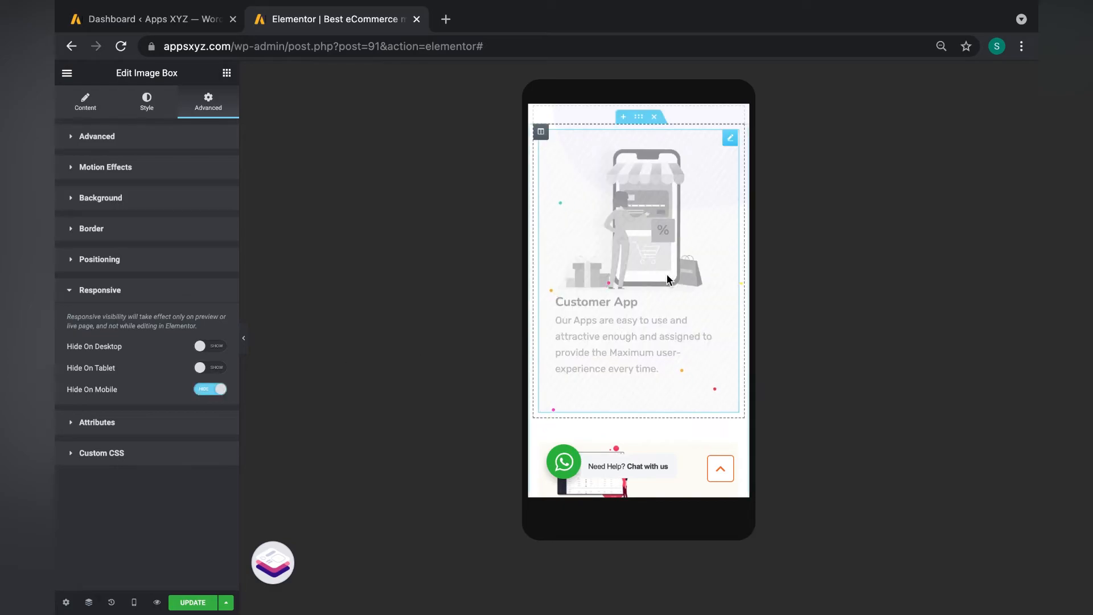
Examine the mobile layout of the homepage, including the dimmed Customer App box and the feature boxes down to Offers and Discount.
scroll(627, 175, up, 2)
scroll(627, 175, down, 1)
scroll(649, 330, down, 1)
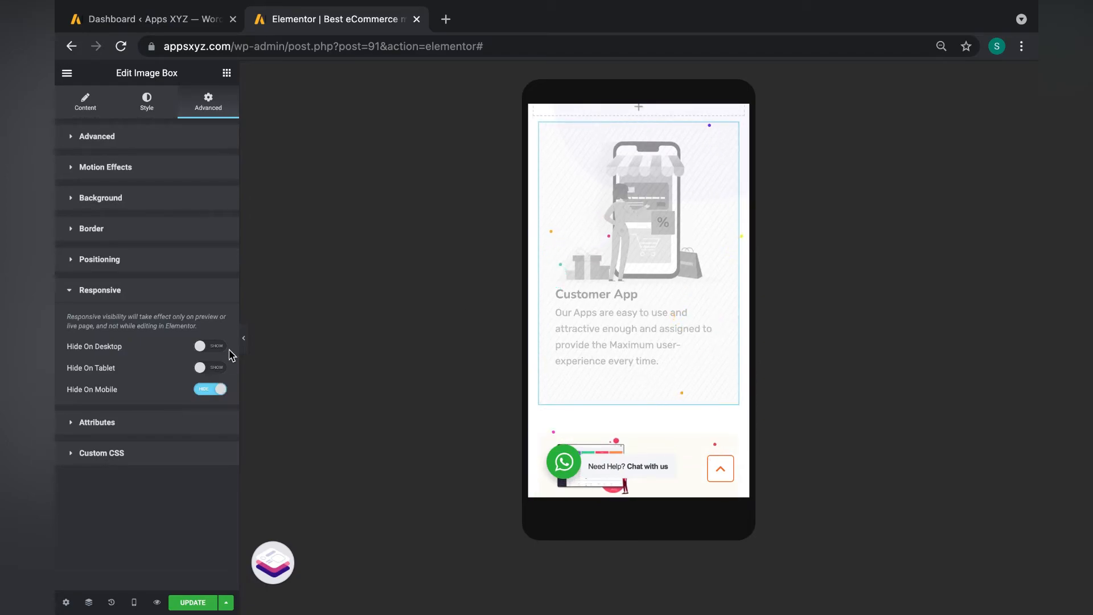
scroll(667, 339, up, 10)
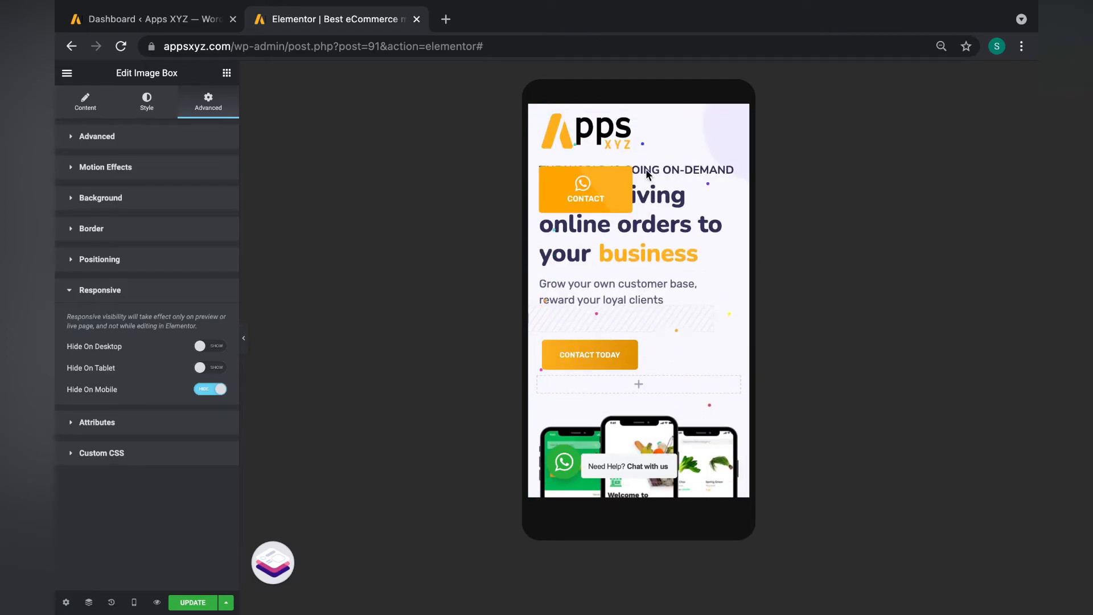
scroll(655, 177, down, 1)
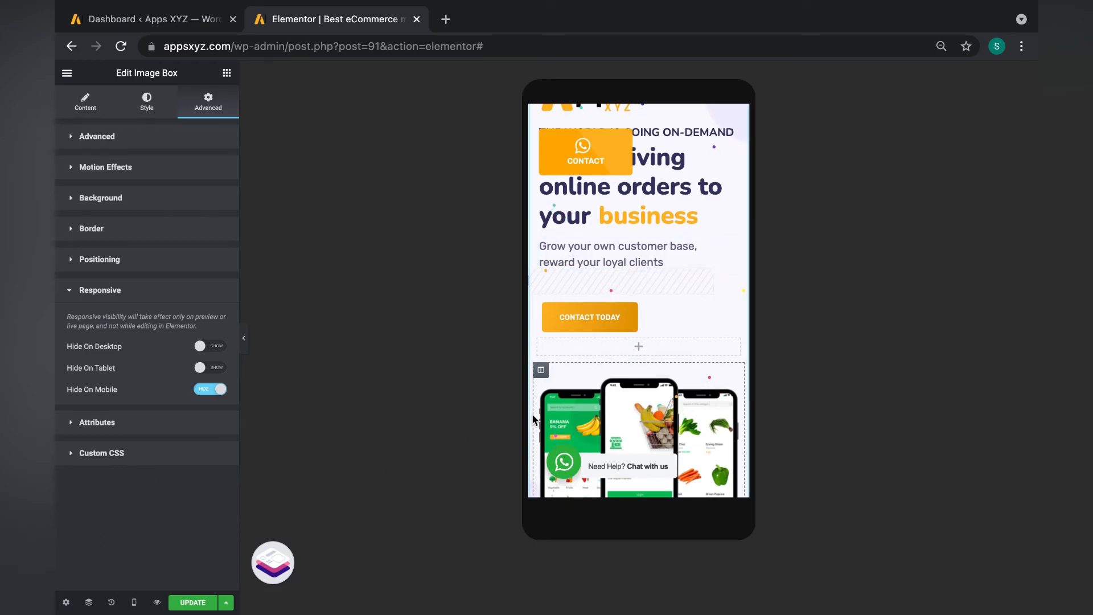
scroll(619, 224, down, 5)
scroll(619, 224, down, 10)
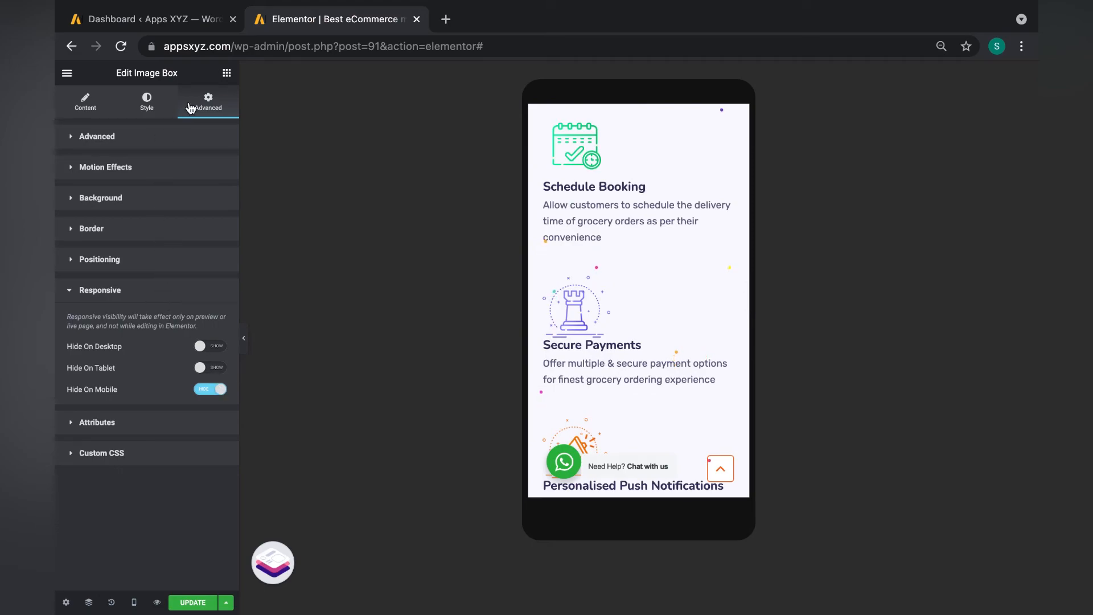
scroll(676, 353, down, 5)
scroll(675, 349, down, 4)
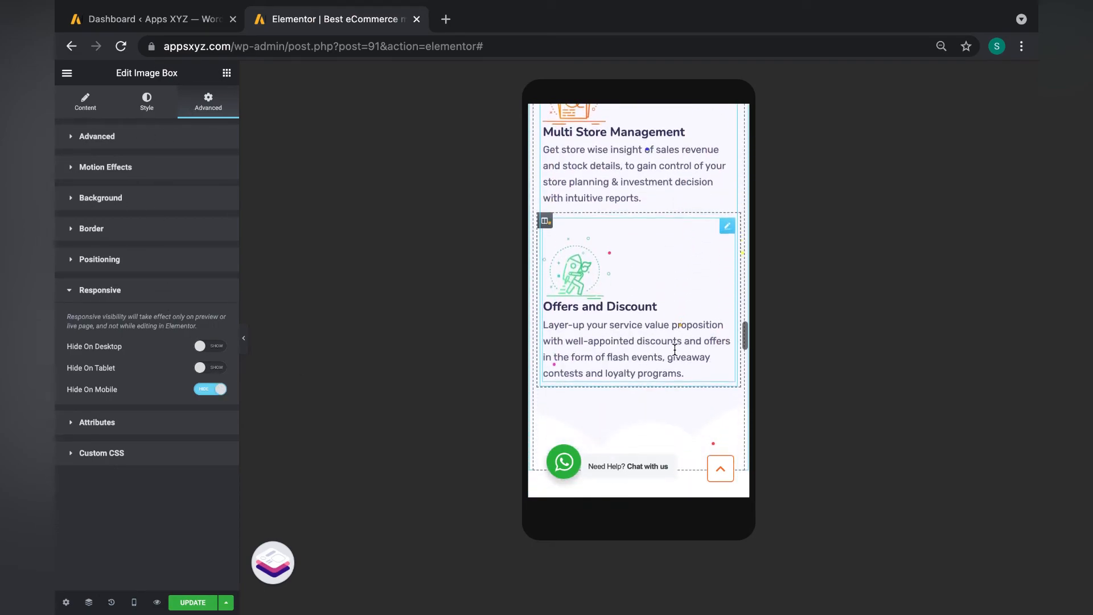
Switch the responsive preview from Mobile back to Desktop and return to the hero section of the homepage.
click(134, 602)
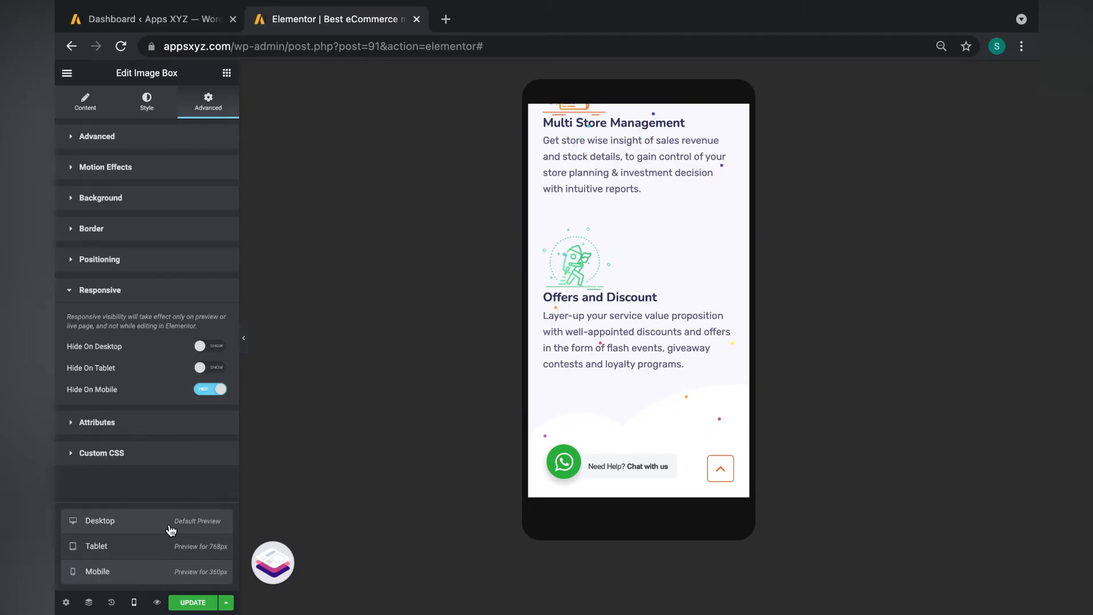
click(216, 522)
scroll(529, 407, up, 10)
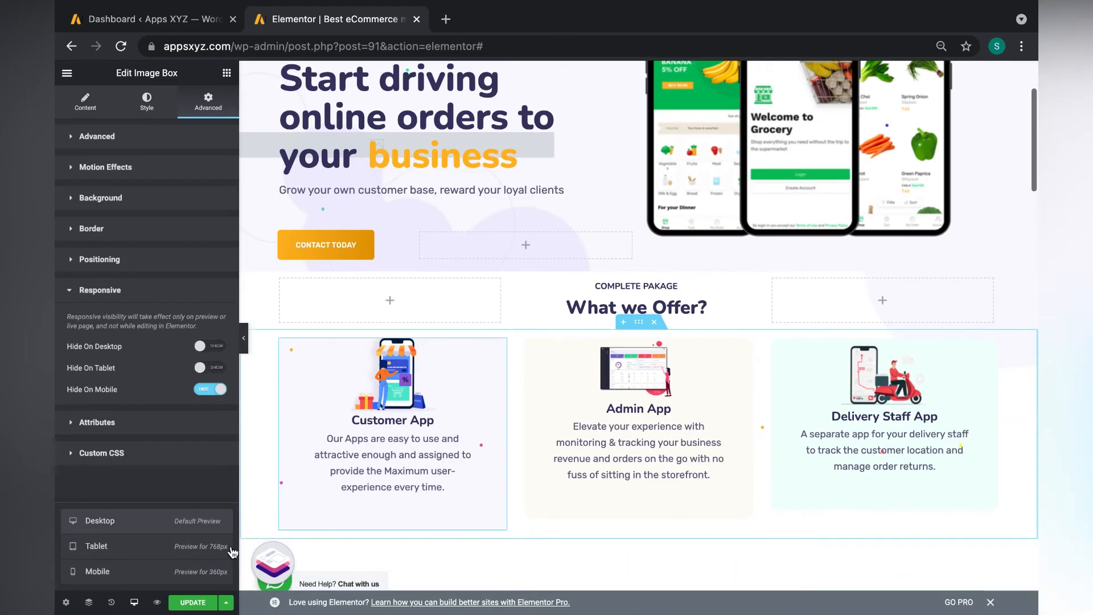
scroll(587, 319, up, 3)
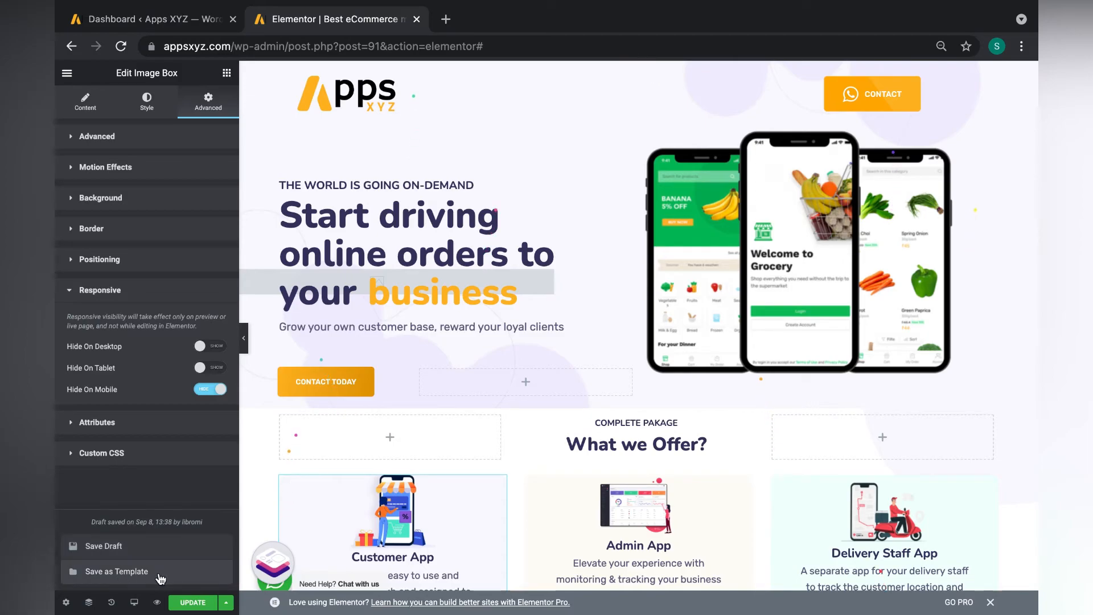
Save the homepage as a template named draft-home in the library, and close the library.
scroll(640, 321, down, 3)
scroll(639, 322, up, 3)
scroll(639, 322, down, 5)
scroll(639, 321, up, 5)
click(131, 575)
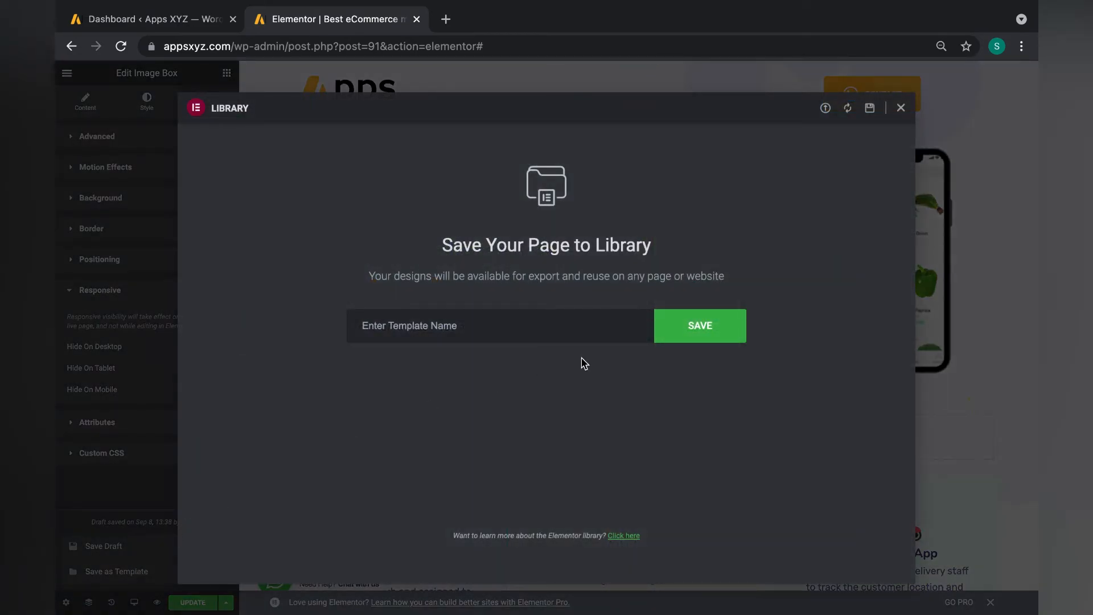
click(494, 330)
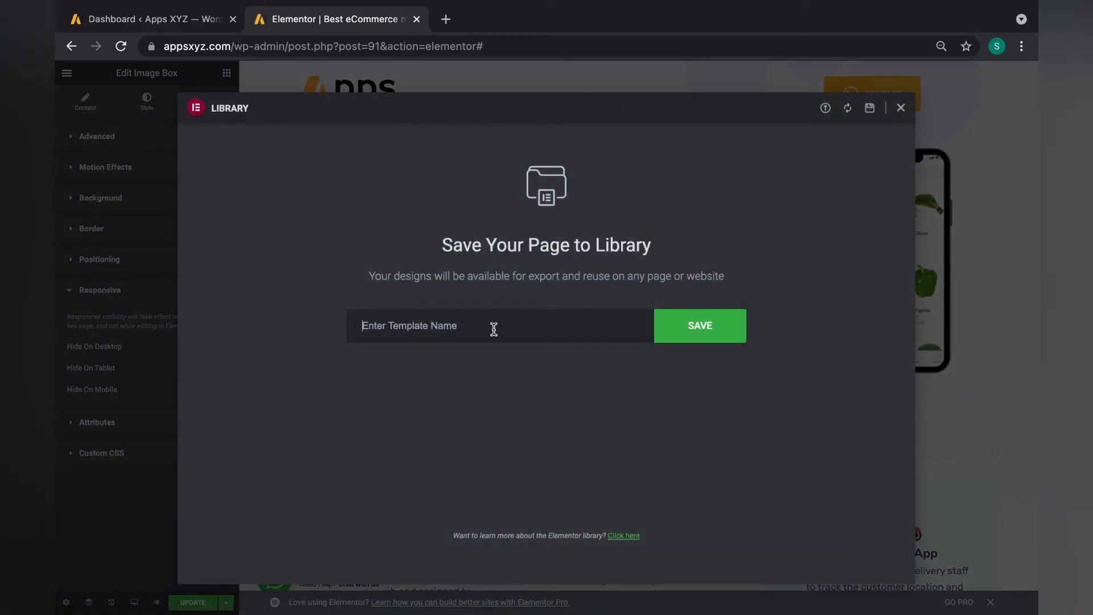
text(draft-home)
click(688, 340)
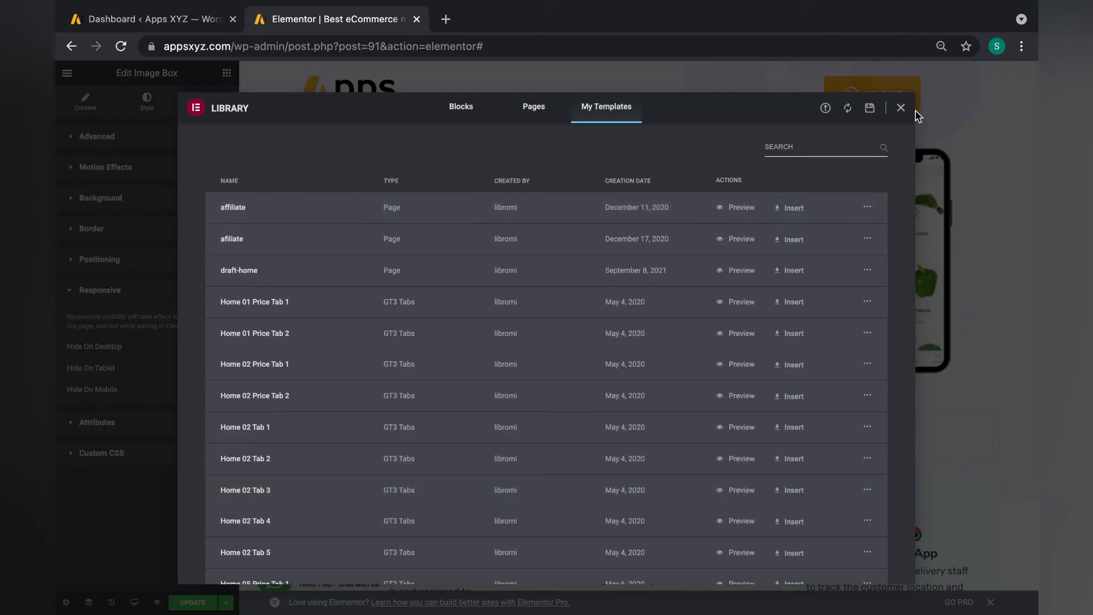
click(901, 109)
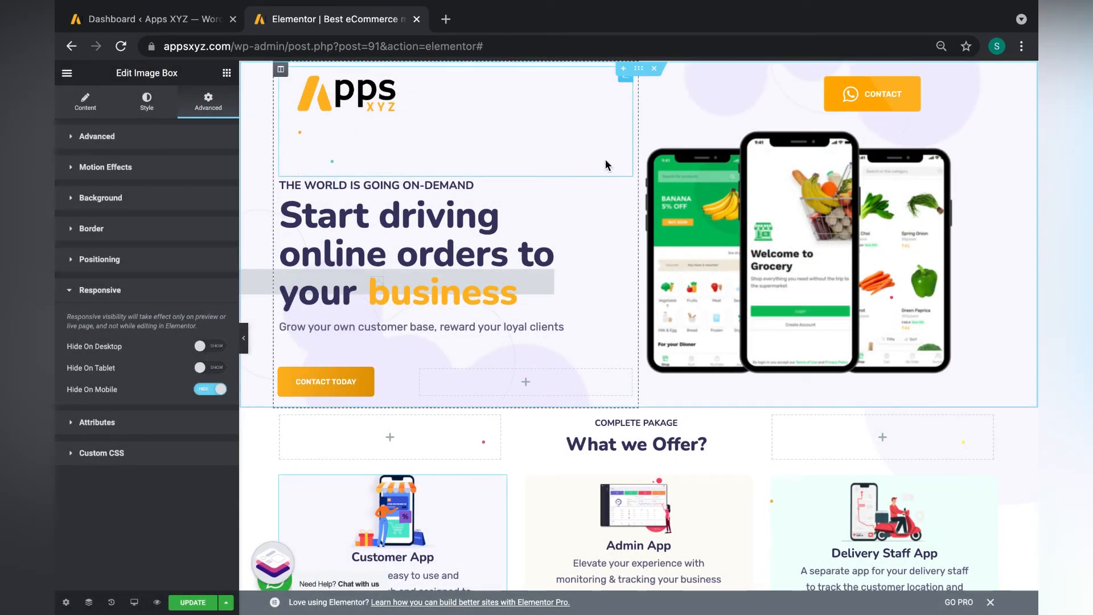
Examine the homepage's Desktop layout from the hero section through What we Offer and About Us to The Pivotal Features.
scroll(428, 371, down, 8)
scroll(428, 370, up, 8)
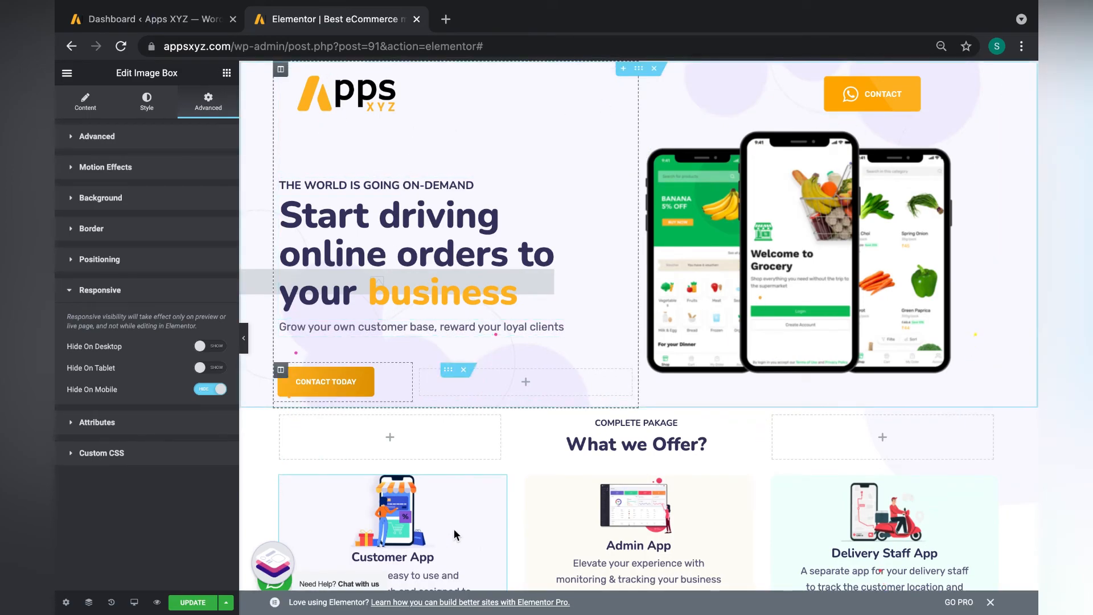
scroll(811, 521, down, 15)
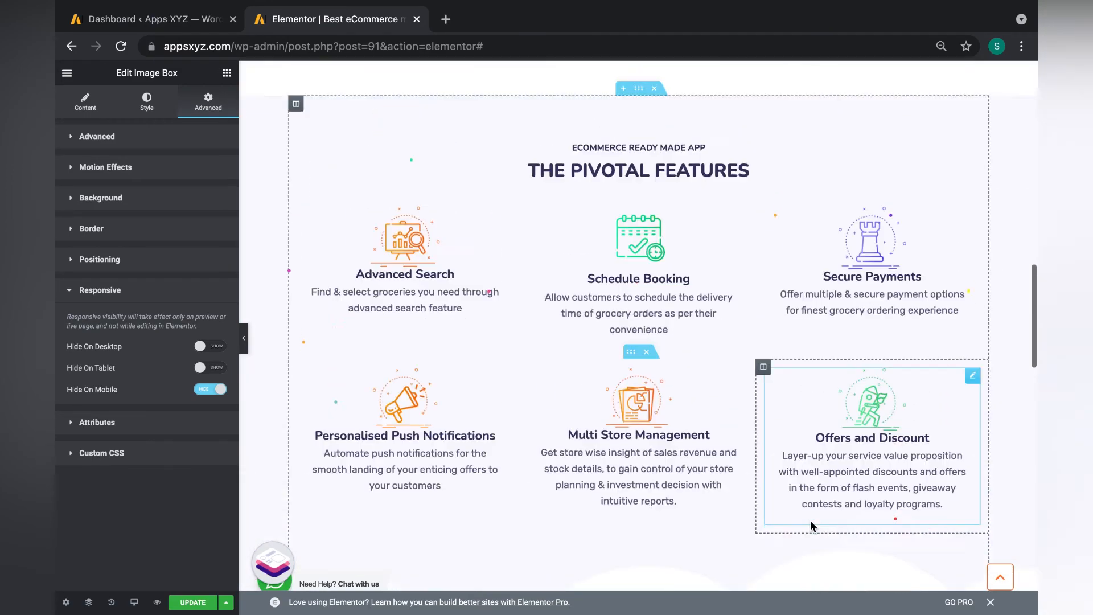
scroll(811, 520, up, 15)
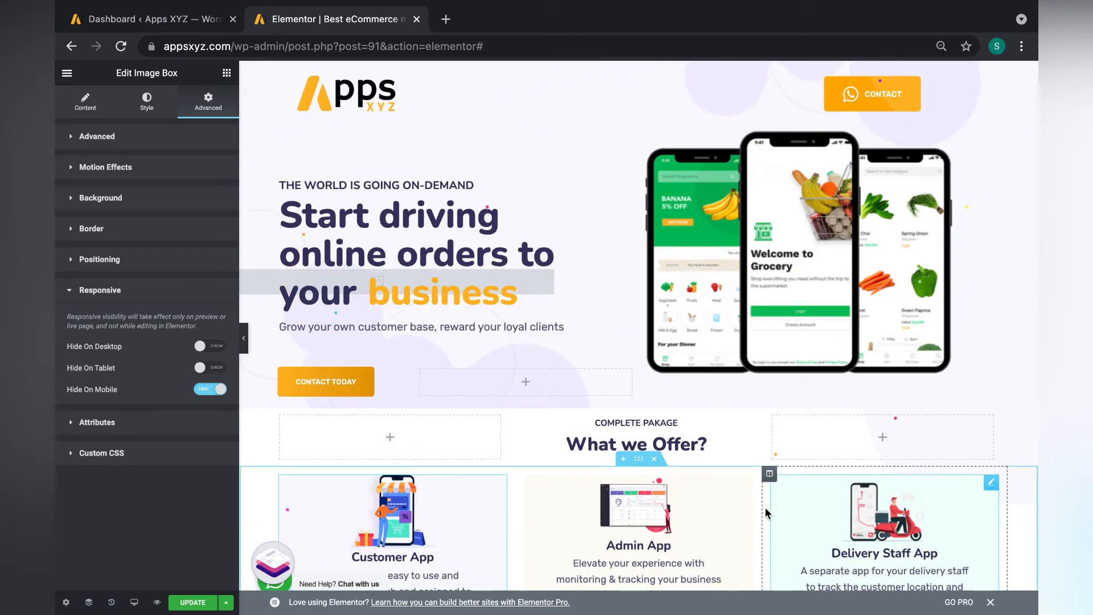
click(226, 604)
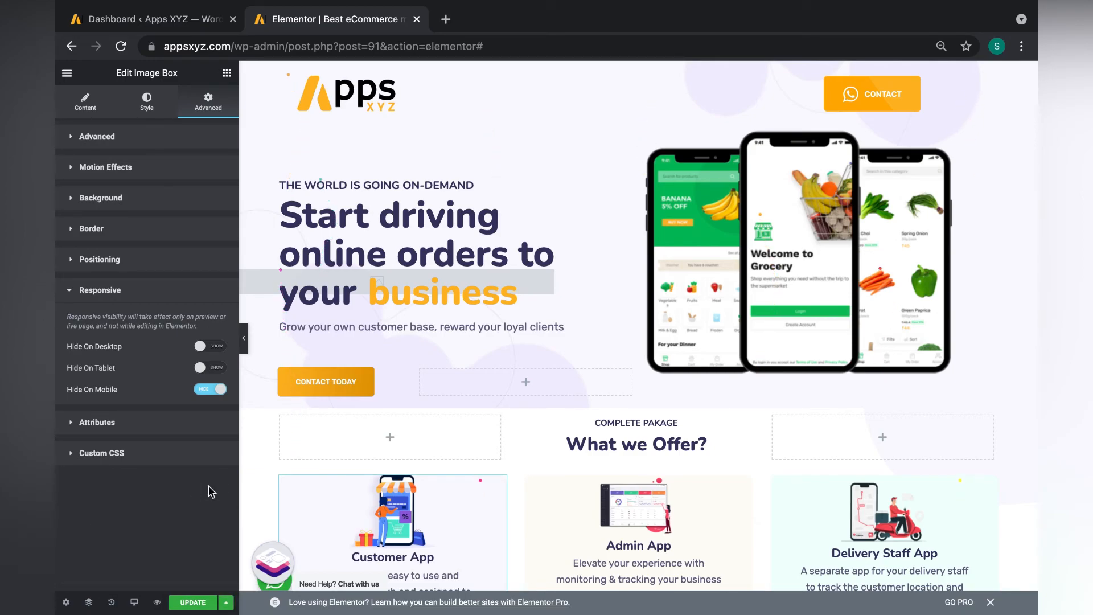
scroll(405, 454, down, 15)
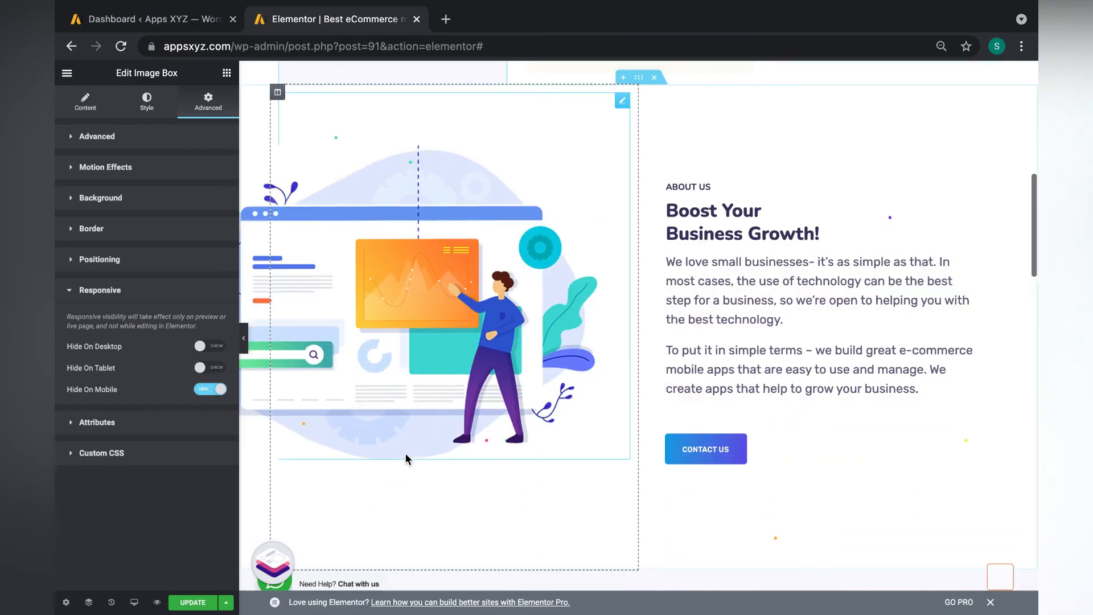
scroll(405, 453, down, 2)
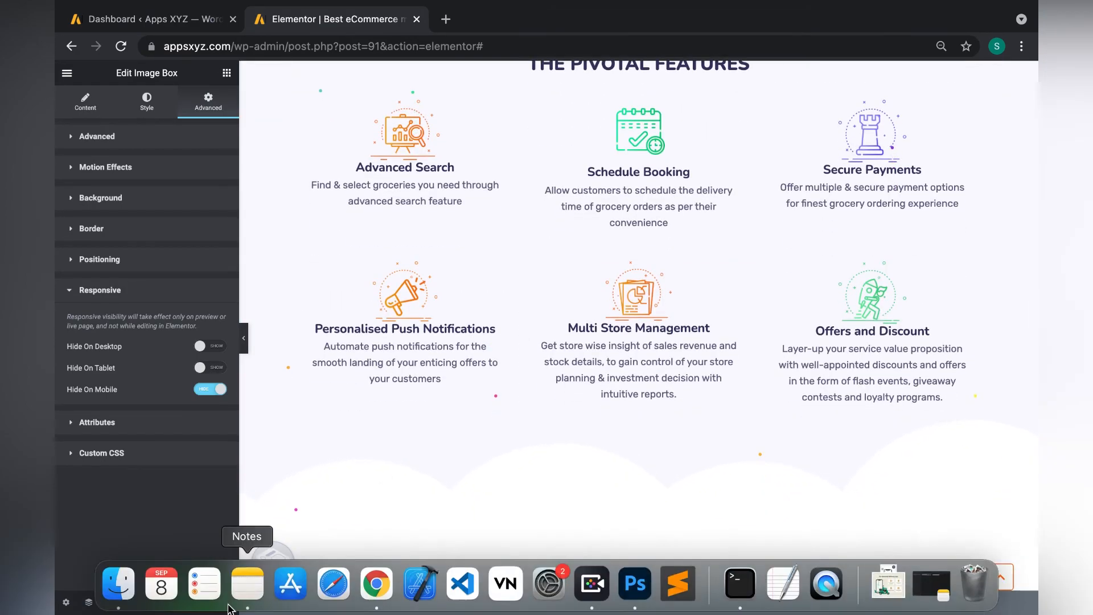
scroll(497, 387, up, 15)
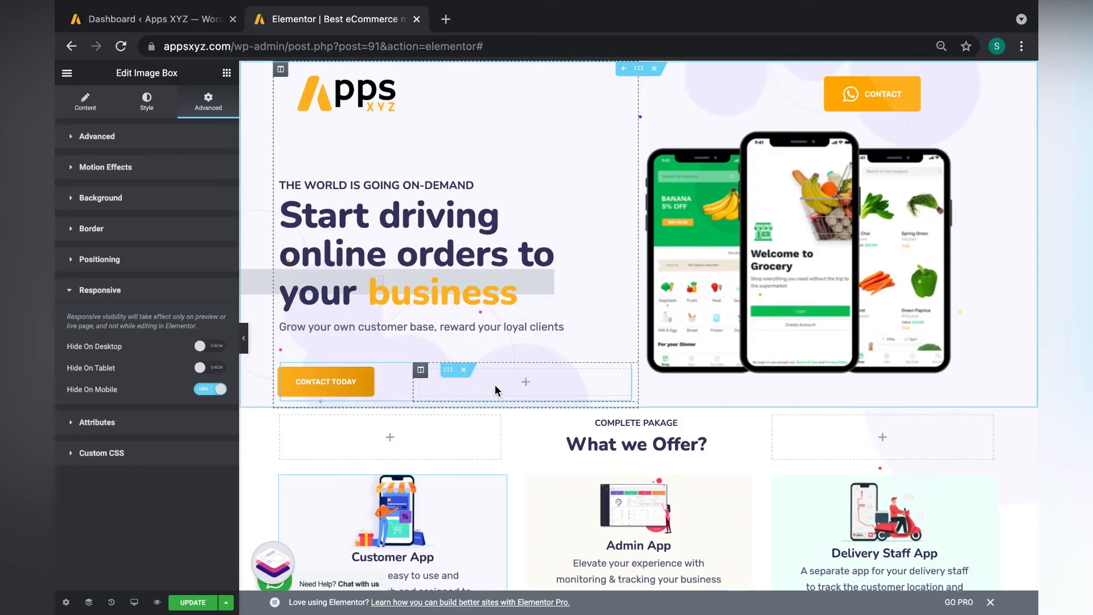
scroll(495, 390, down, 4)
scroll(495, 390, up, 4)
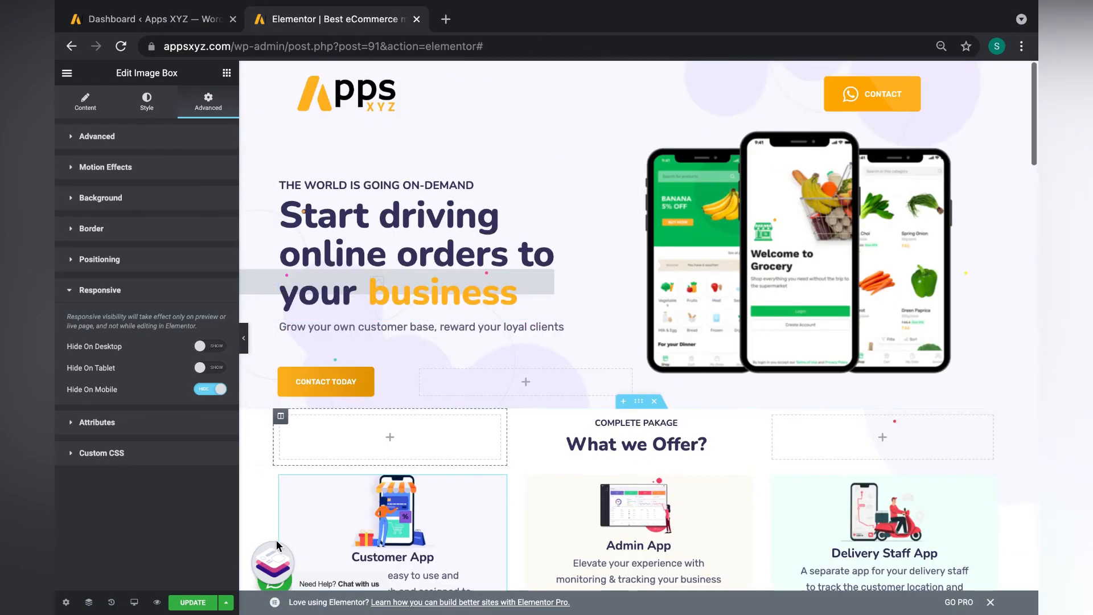
Open the Navigator and examine the page's structure of sections, columns and widgets.
click(89, 602)
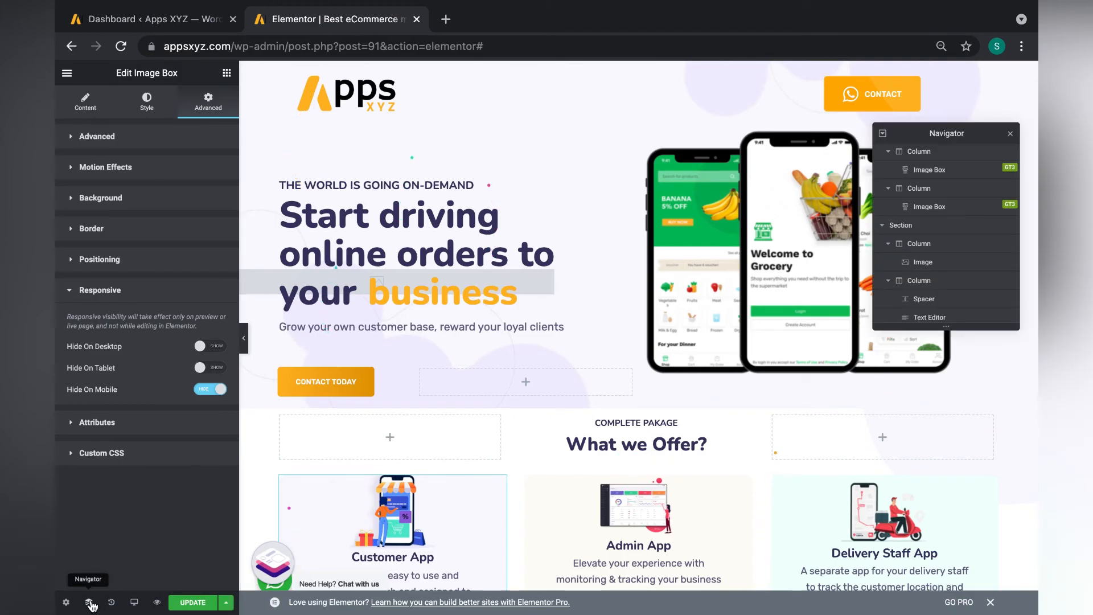
click(88, 602)
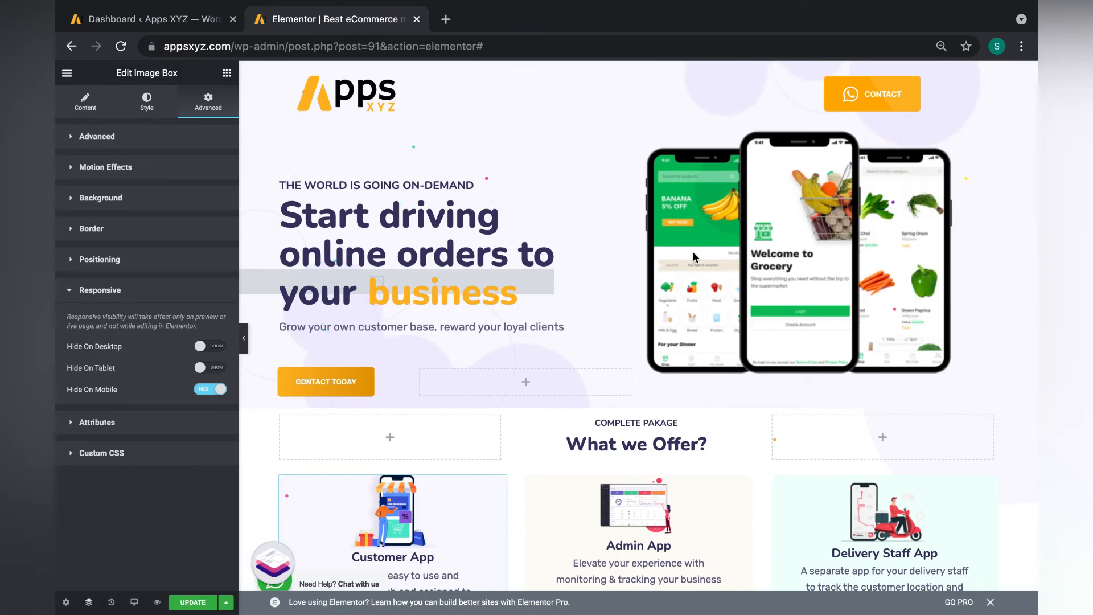
click(89, 602)
scroll(933, 264, down, 5)
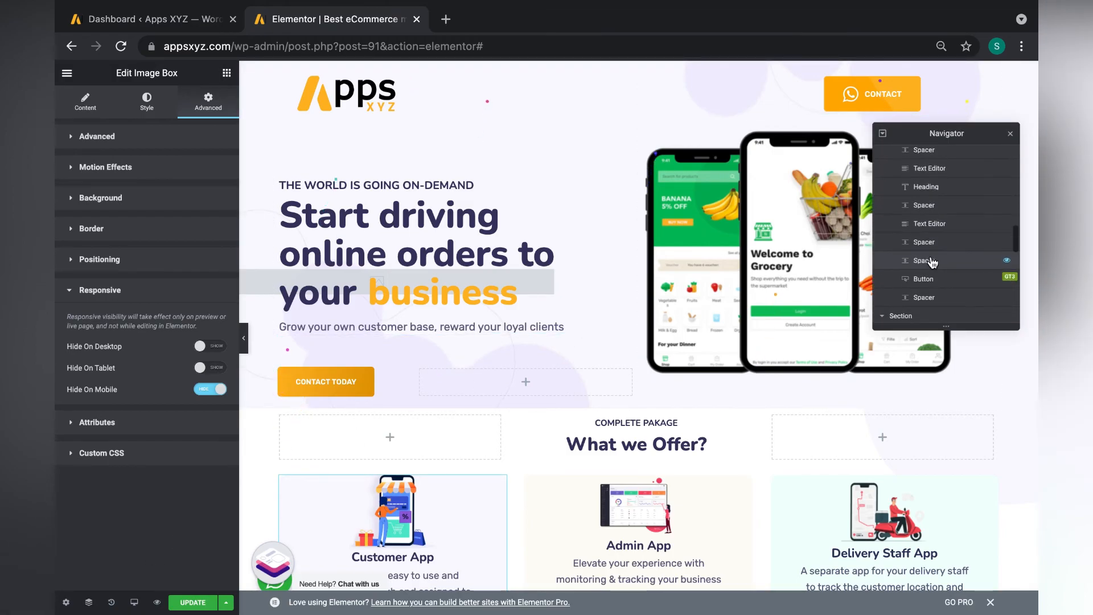
scroll(933, 263, up, 3)
right_click(959, 230)
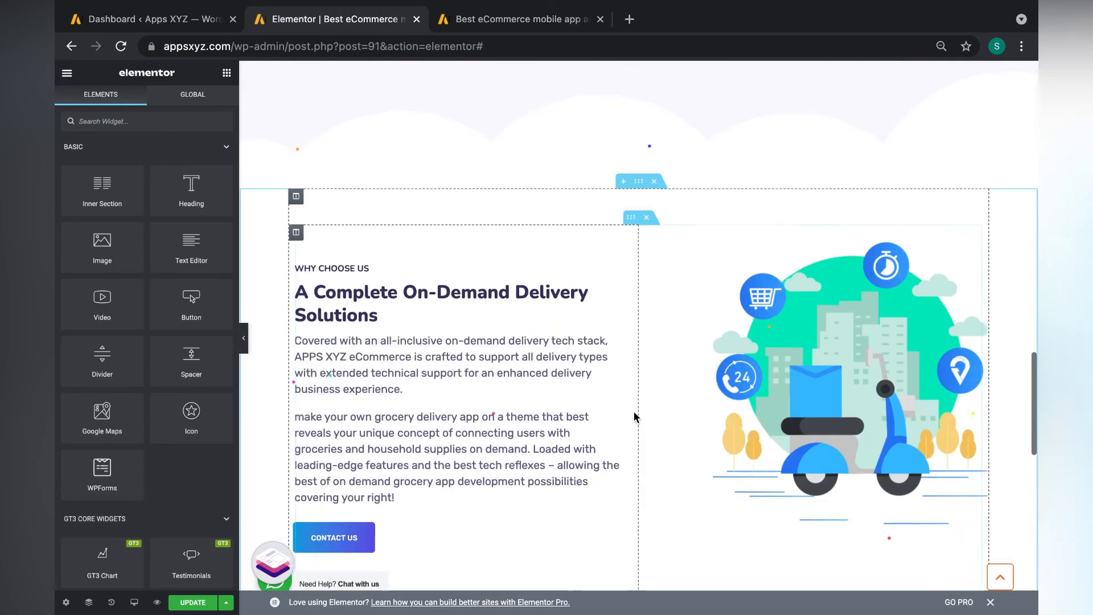
Compare the contact form shortcode in the HTML widget under Get Free consulting with the form on the live homepage.
scroll(789, 423, down, 10)
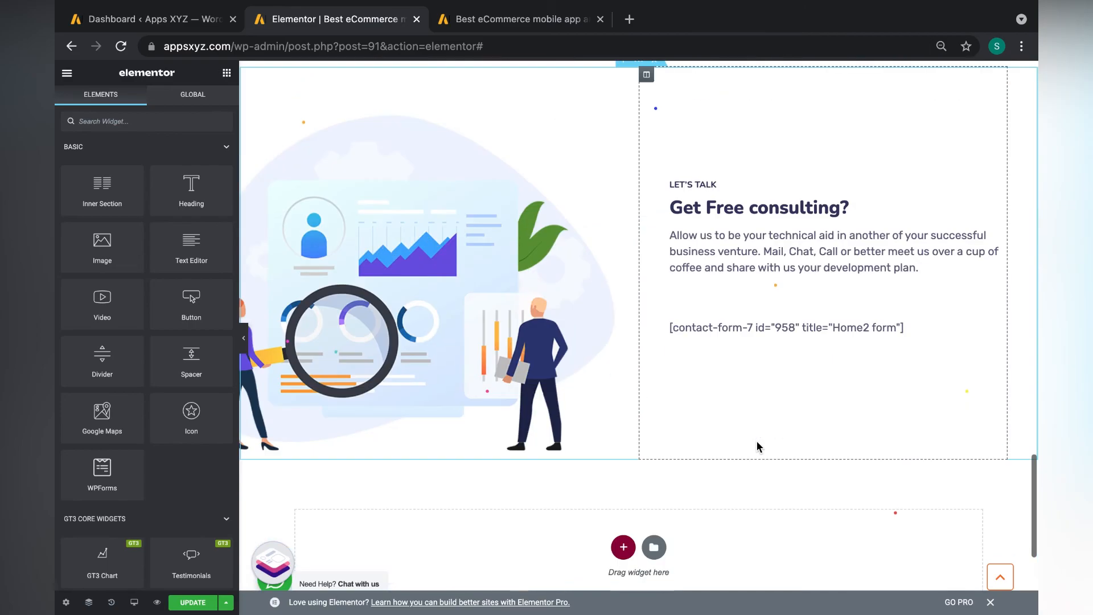
click(794, 334)
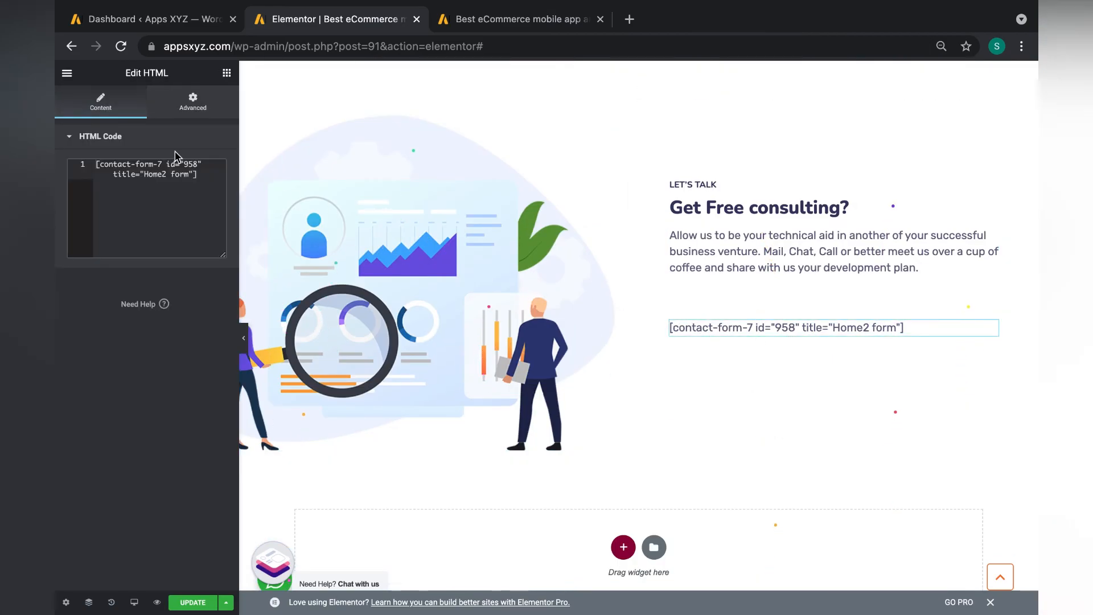
click(541, 23)
scroll(564, 314, down, 10)
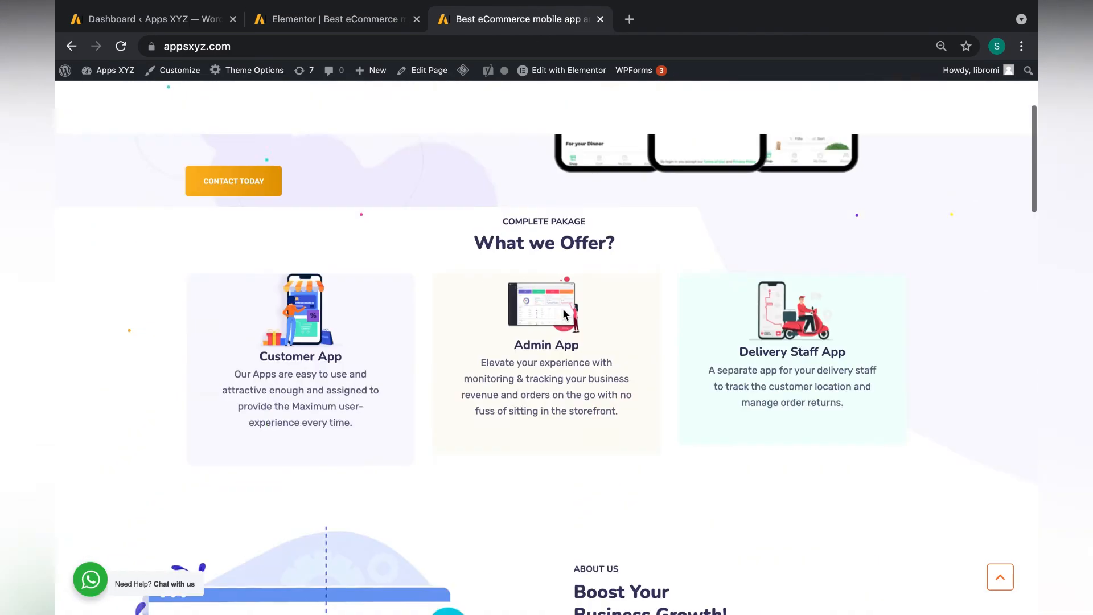
scroll(564, 315, down, 15)
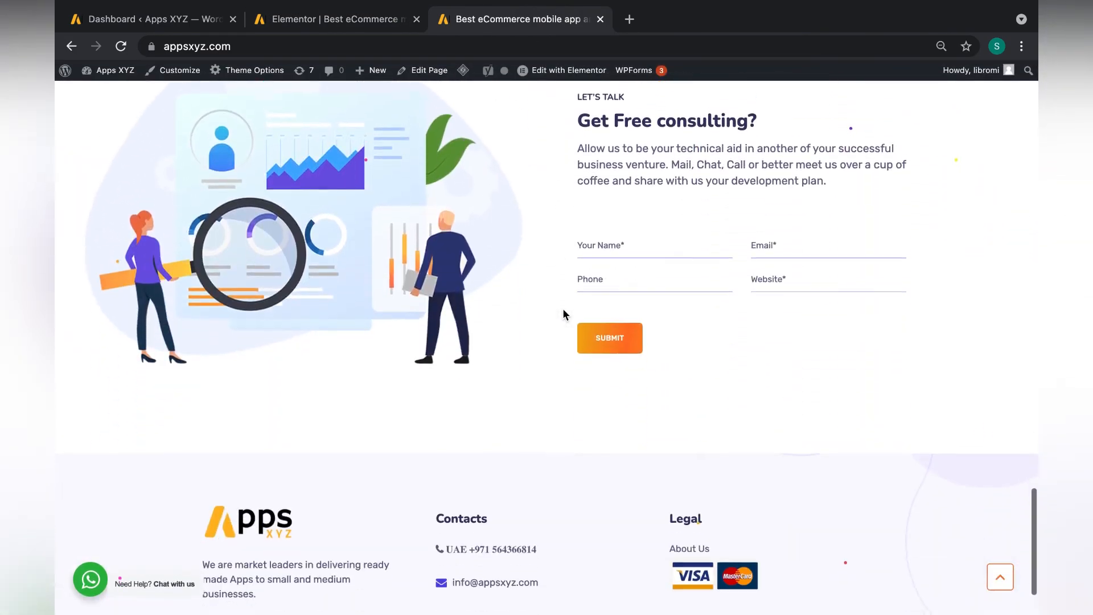